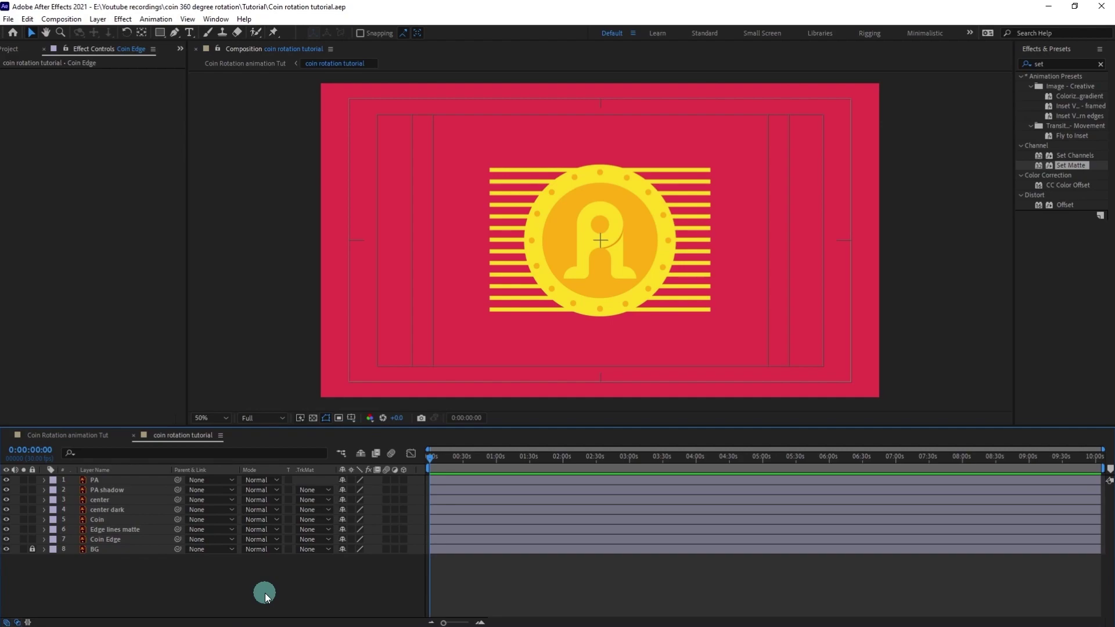
Step: Create a shape layer from the Coin Edge vector layer and delete the original Coin Edge layer
click(110, 539)
right_click(113, 542)
mouse_move(175, 444)
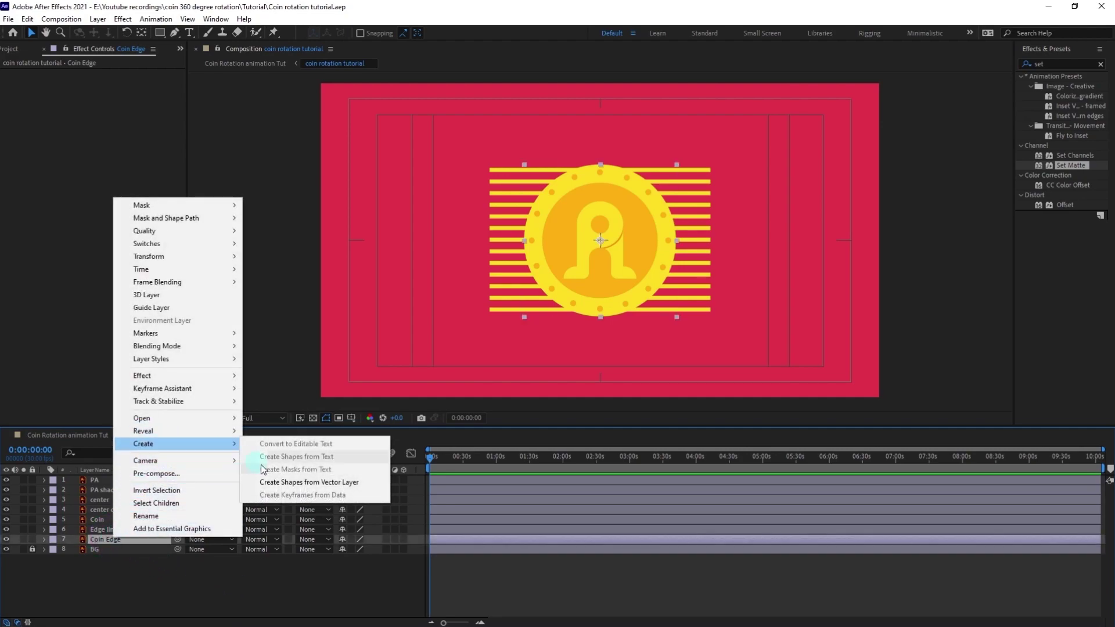
click(284, 484)
click(117, 550)
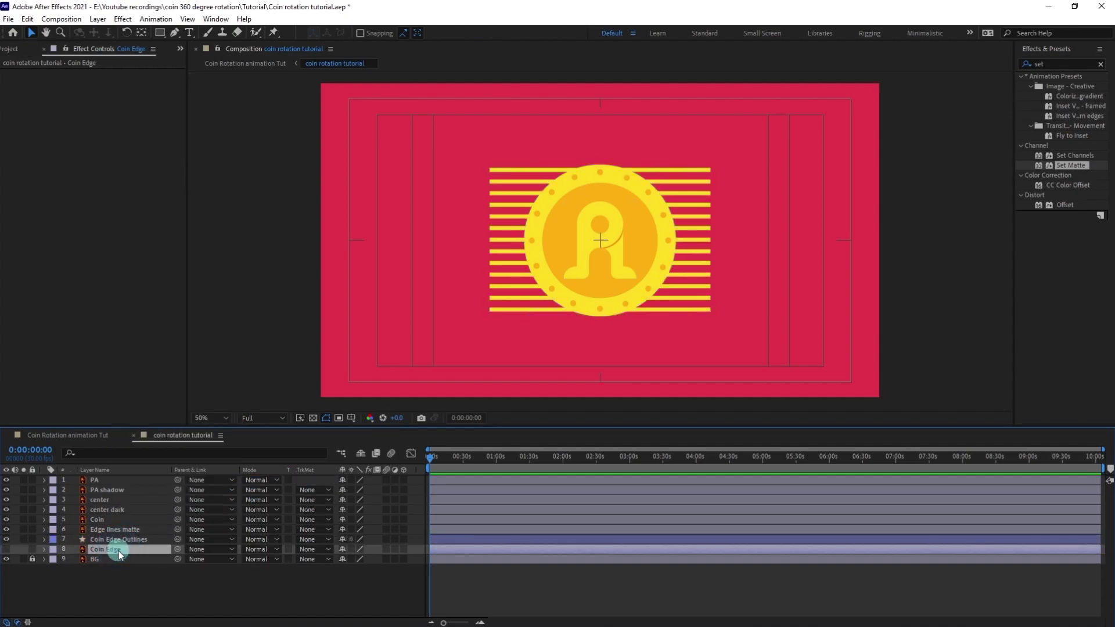
key(Delete)
Step: Rename the Coin Edge Outlines shape layer as Coin Edge
click(130, 539)
key(Return)
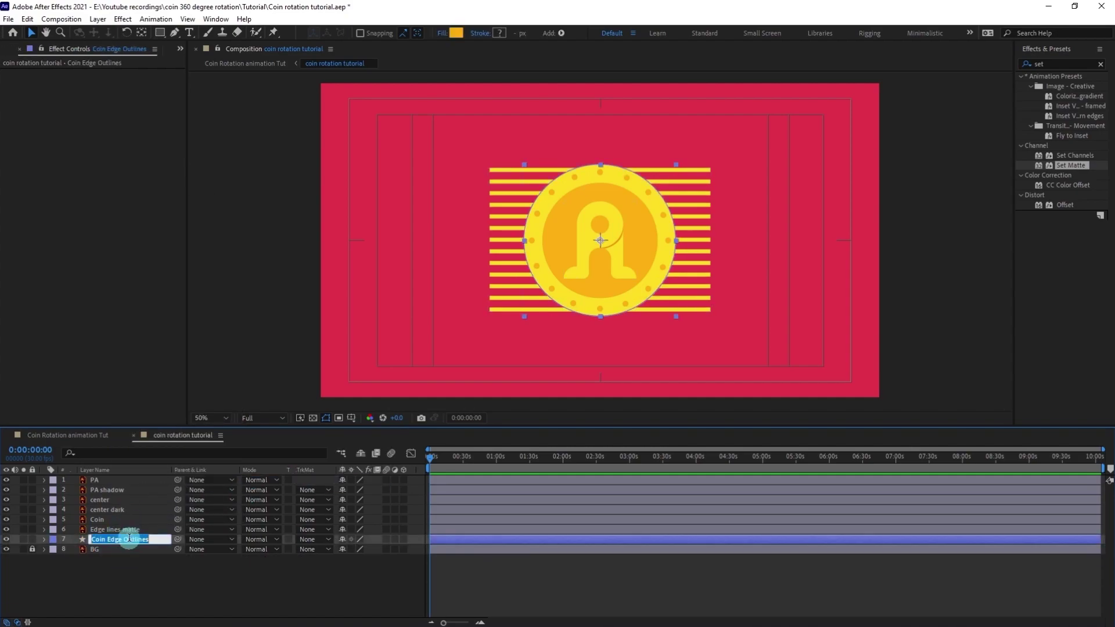
key(BackSpace)
key(BackSpace)
key(BackSpace)
key(BackSpace)
key(BackSpace)
key(BackSpace)
key(BackSpace)
key(BackSpace)
key(BackSpace)
key(BackSpace)
text(ge)
key(Return)
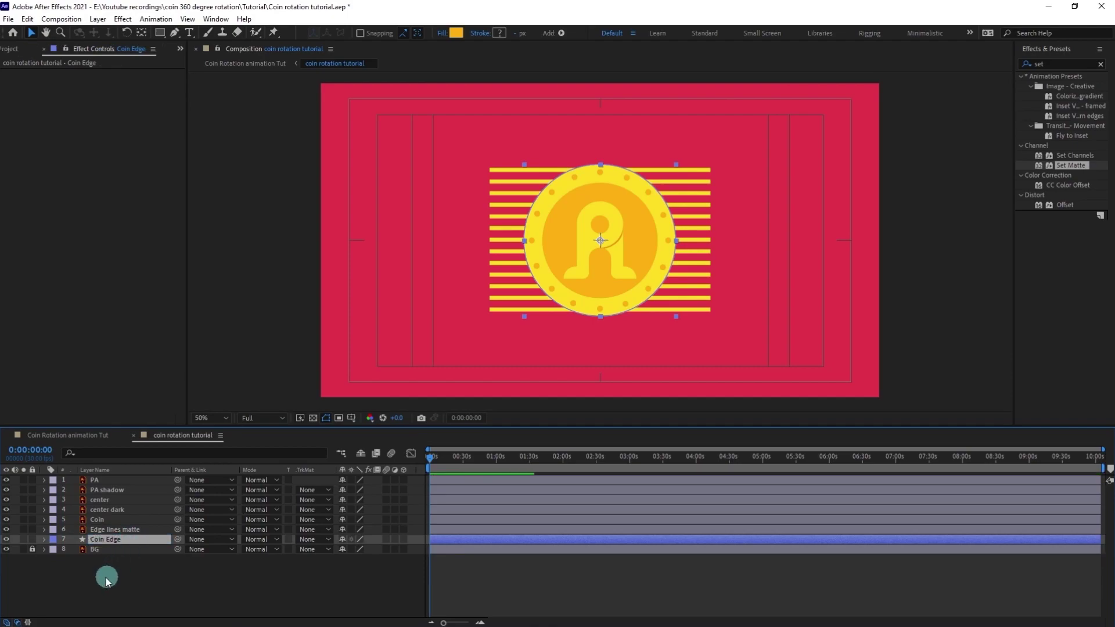
Step: Try shifting the Coin Edge circle sideways behind the coin, undo the move and deselect the layer
drag(656, 235, 694, 235)
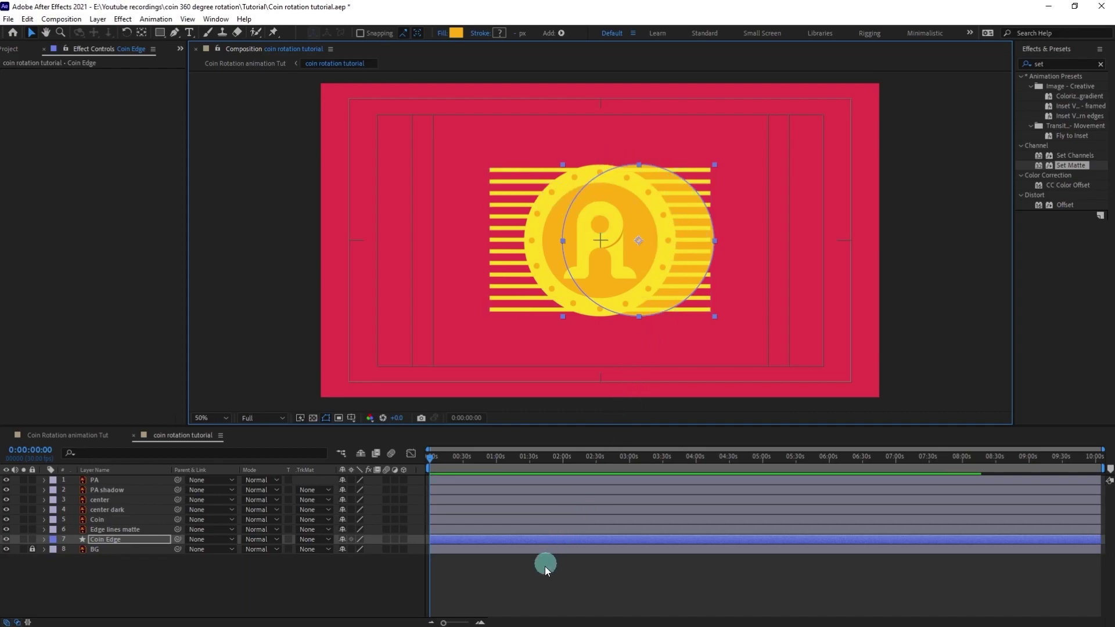
key(ctrl+z)
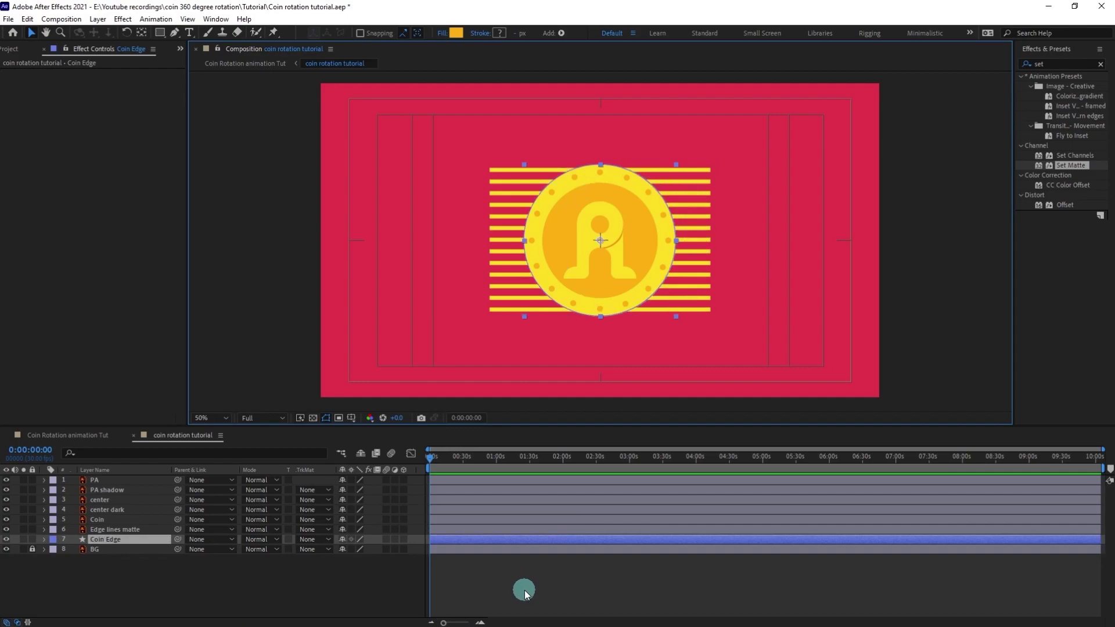
click(88, 583)
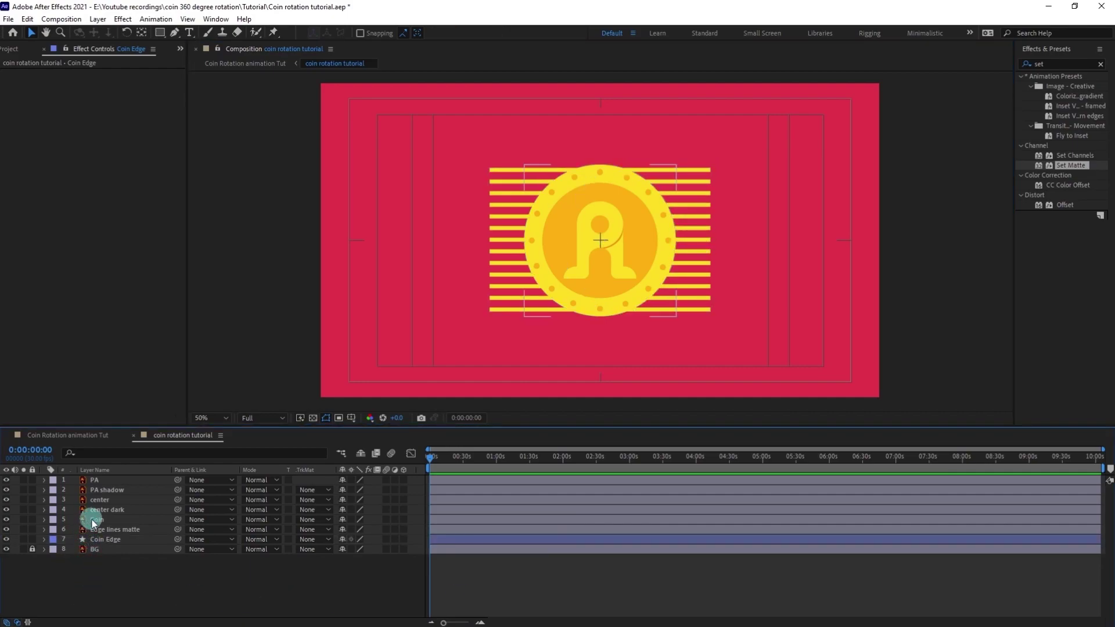
Step: Try offsetting the PA shadow layer sideways from the PA logo and undo the move
click(101, 501)
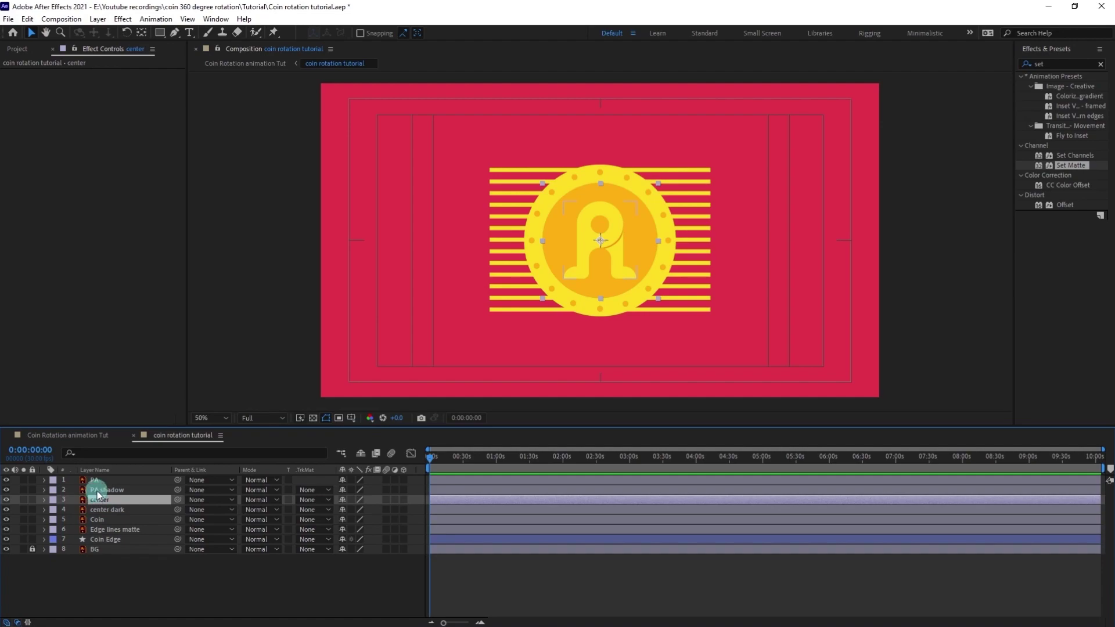
click(97, 491)
click(625, 227)
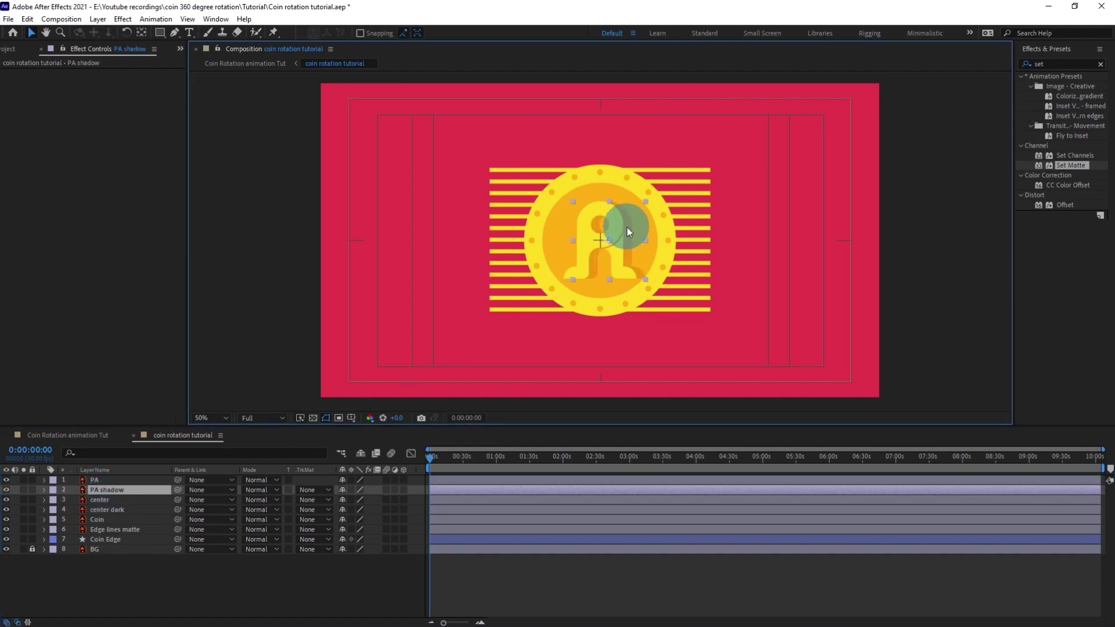
drag(626, 227, 622, 232)
key(ctrl+z)
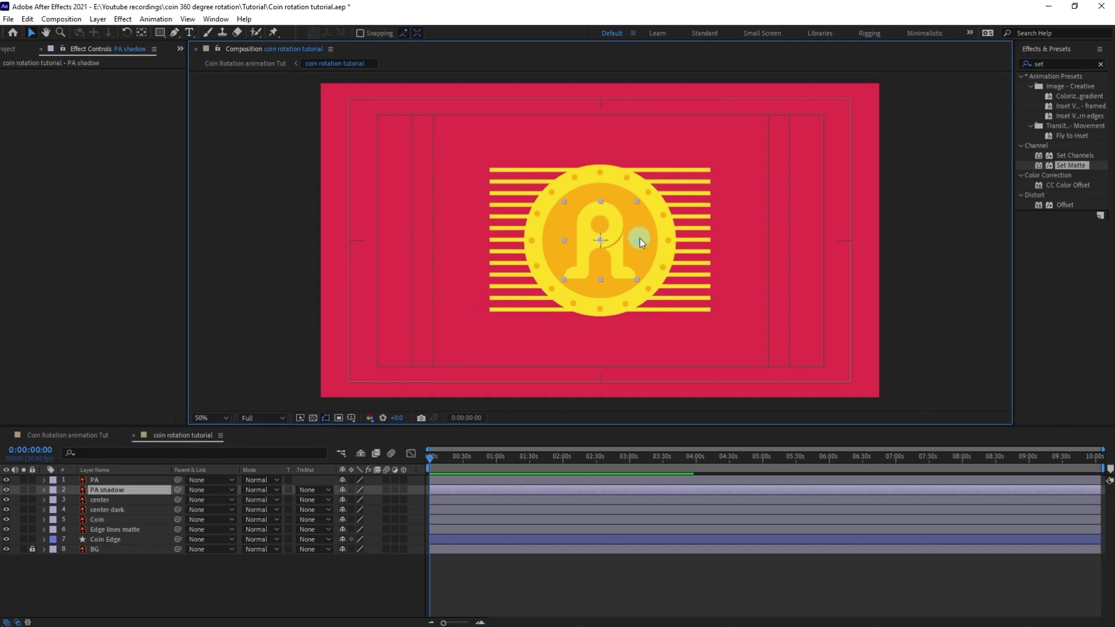
Step: Apply the Set Matte effect to the PA shadow, center and Edge lines matte layers and enable continuous rasterization for them
ctrl+click(96, 501)
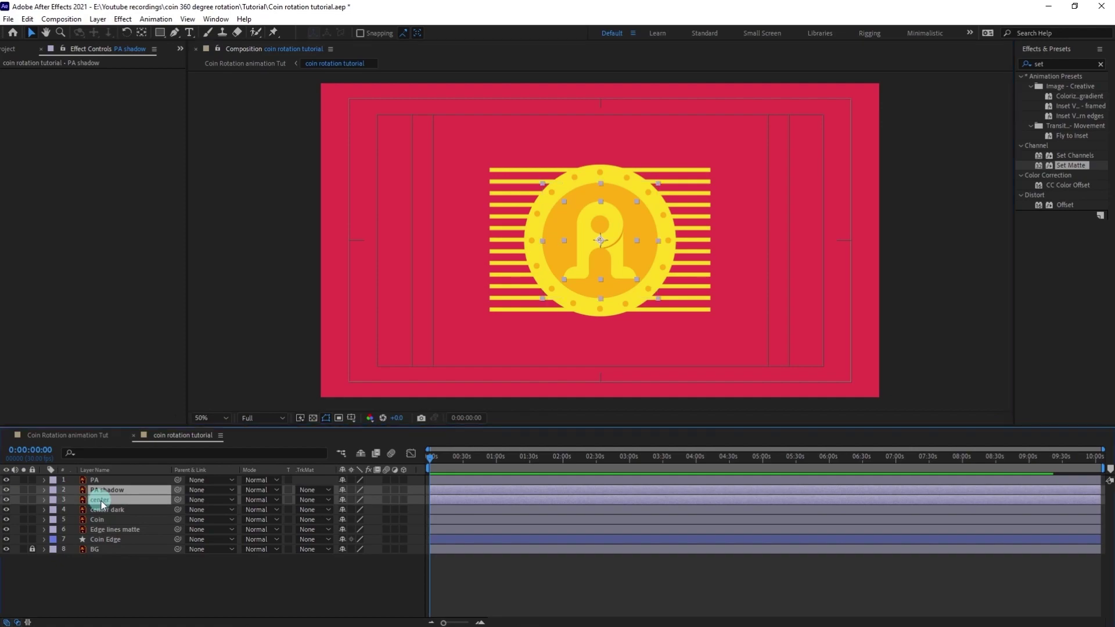
ctrl+click(113, 530)
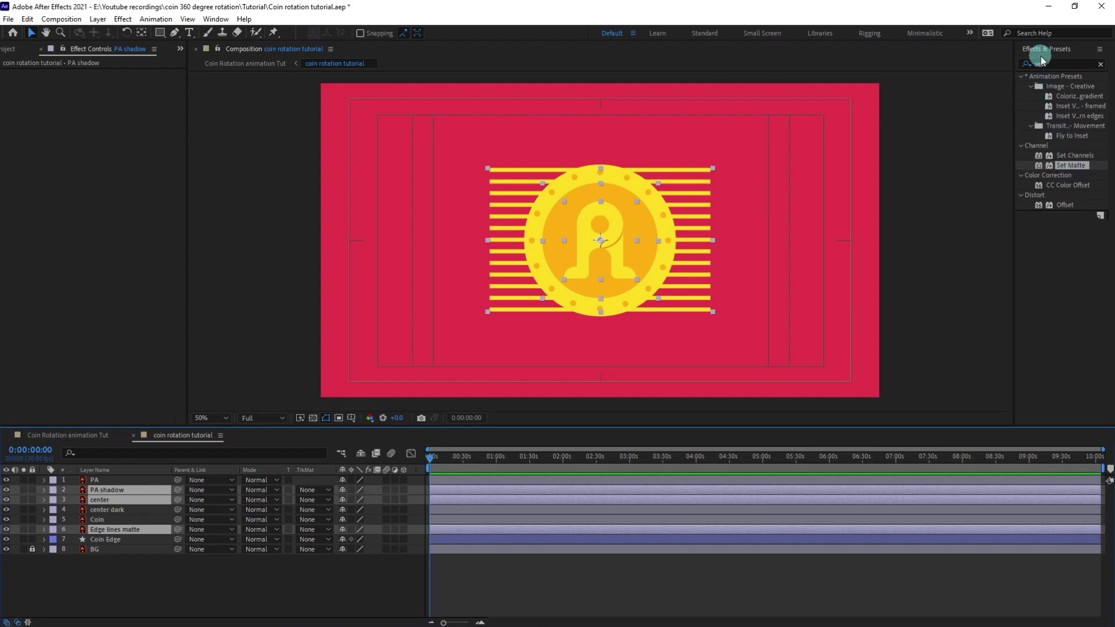
double_click(1068, 166)
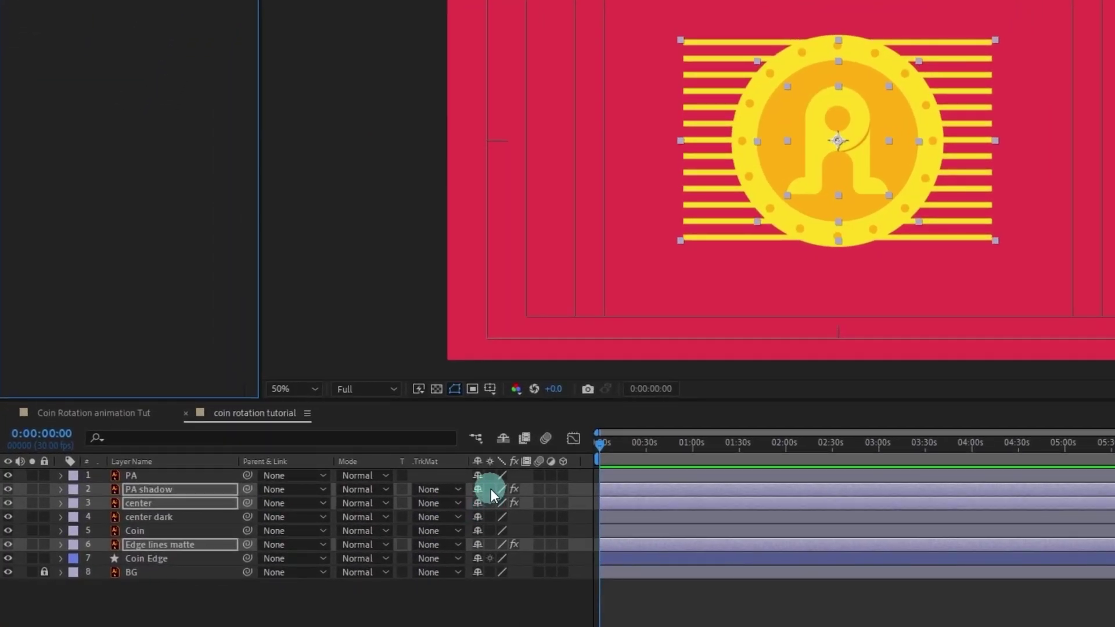
click(490, 489)
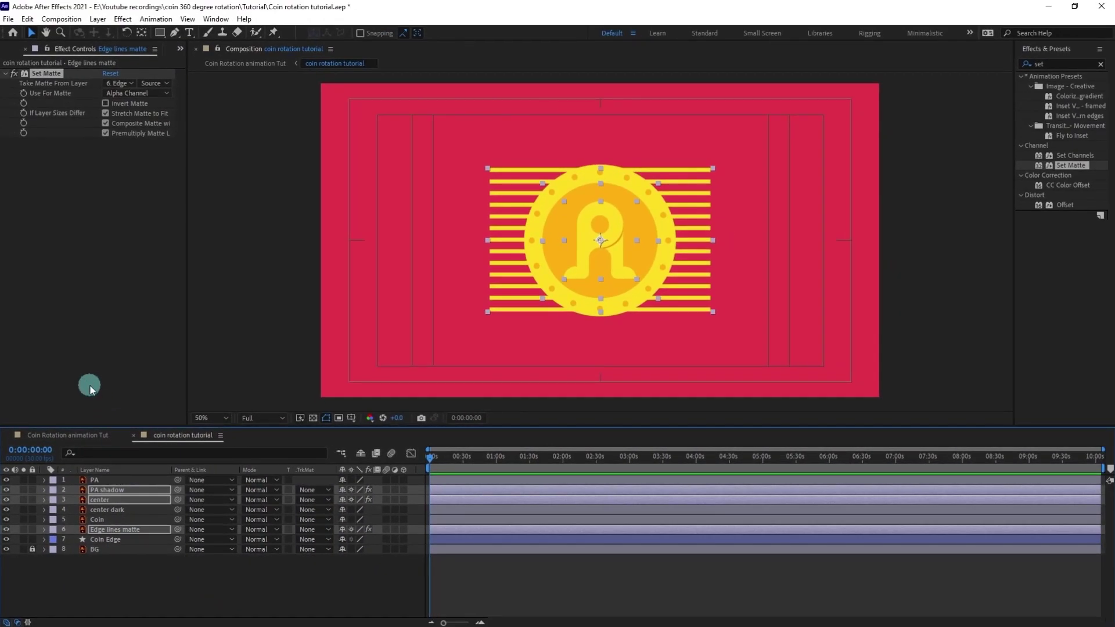
click(145, 597)
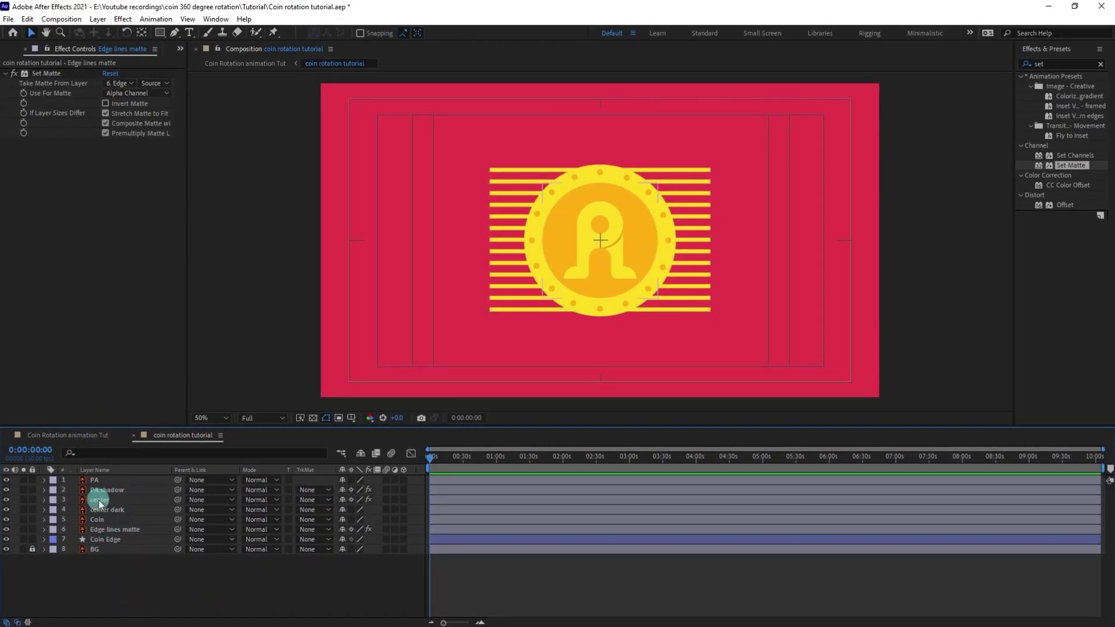
Step: Set the center layer's Set Matte effect to take its matte from the center dark layer
click(99, 500)
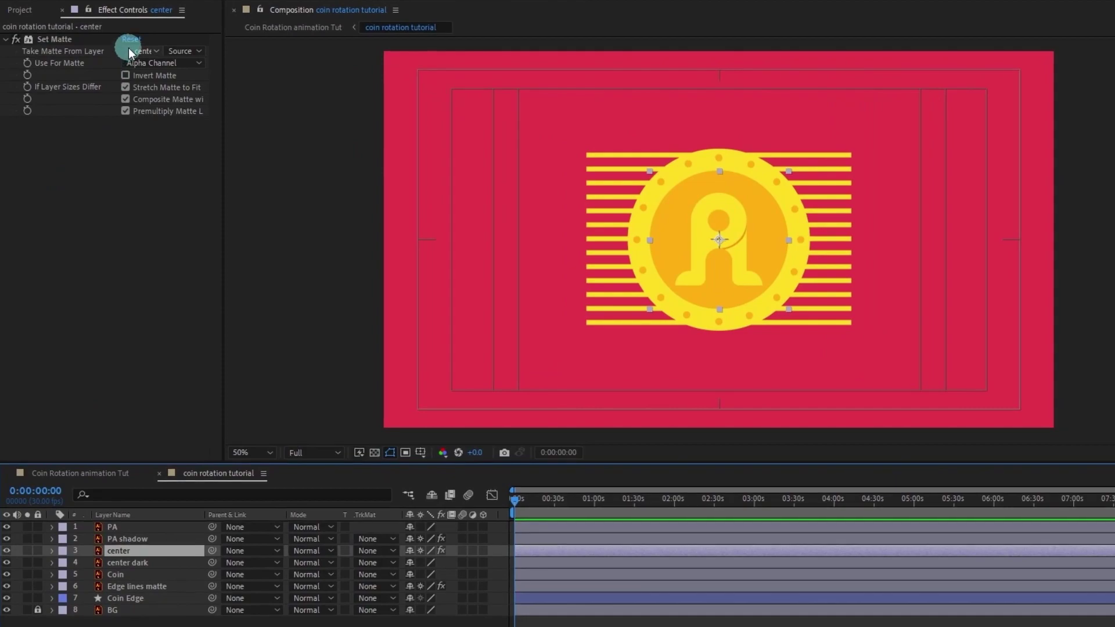
click(135, 50)
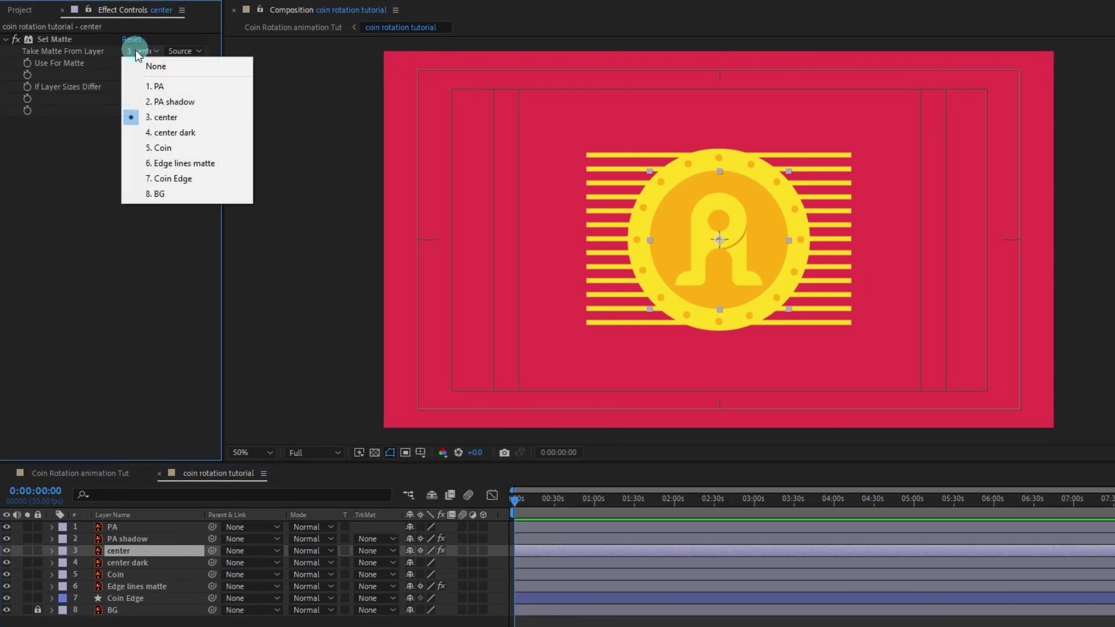
click(166, 134)
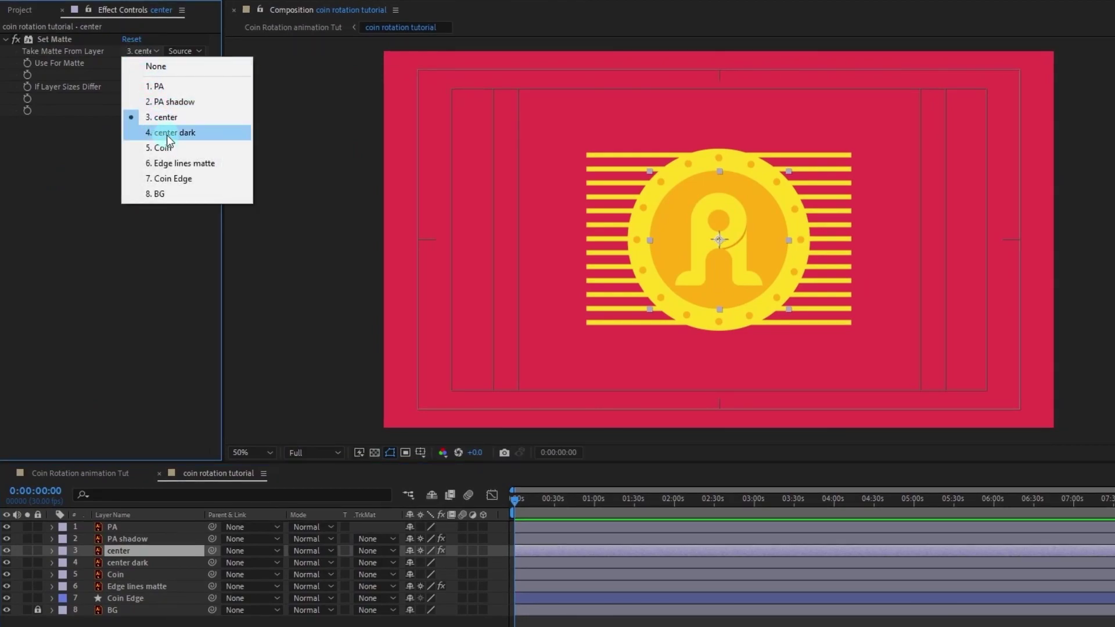
Step: Try shifting the center dark circle sideways beneath the center circle and undo the move
click(138, 563)
click(766, 231)
drag(766, 229, 785, 229)
click(788, 186)
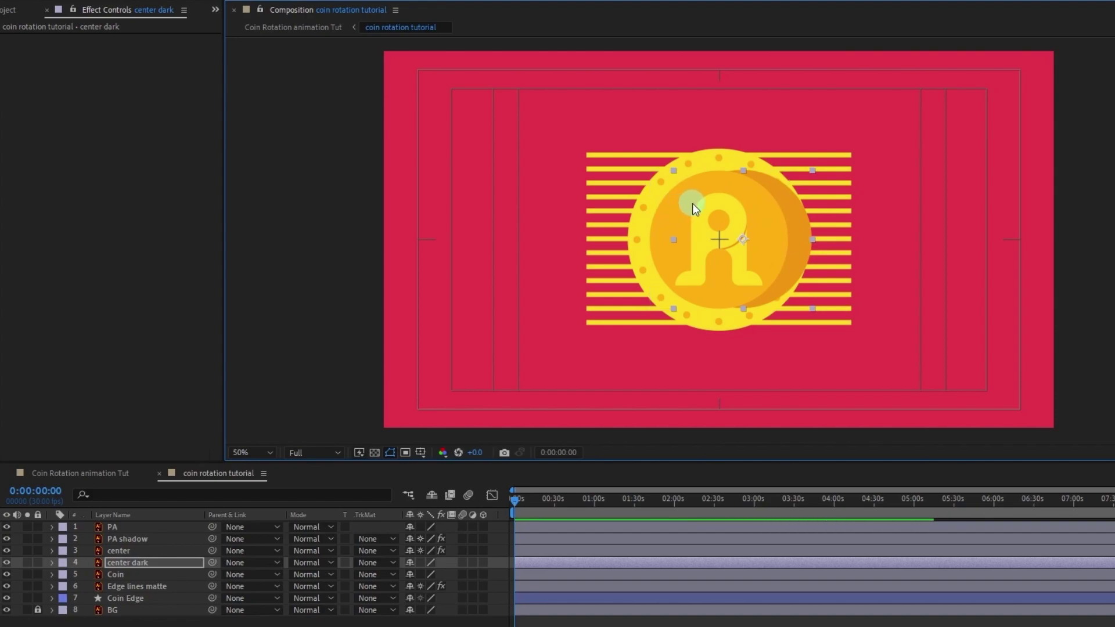
key(ctrl+z)
click(165, 574)
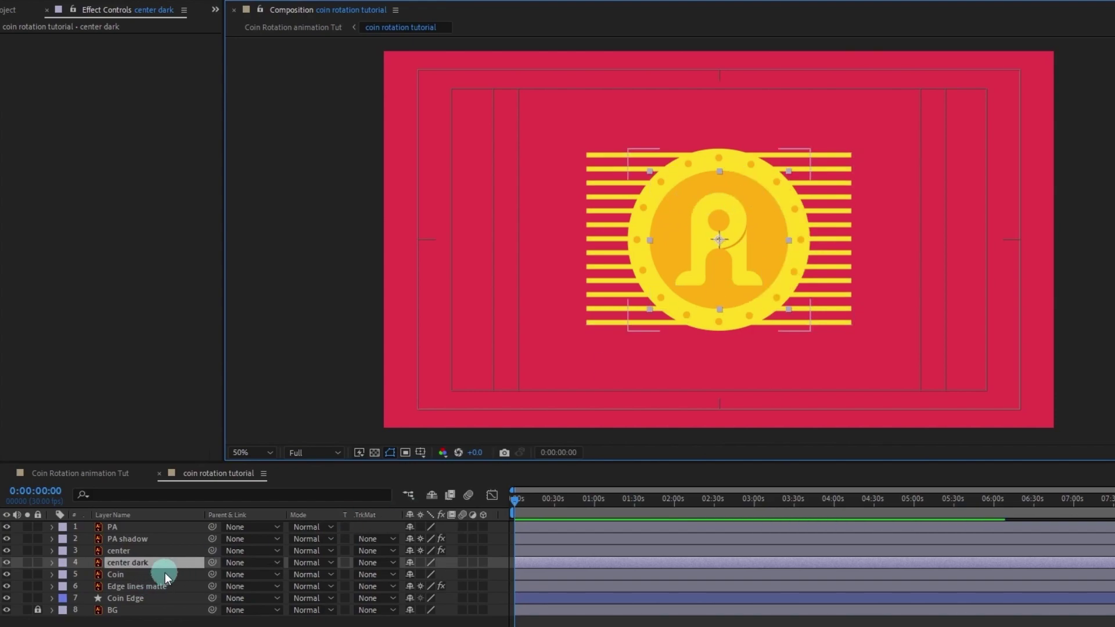
Step: Set the PA shadow layer's Set Matte effect to take its matte from the center dark layer
click(142, 539)
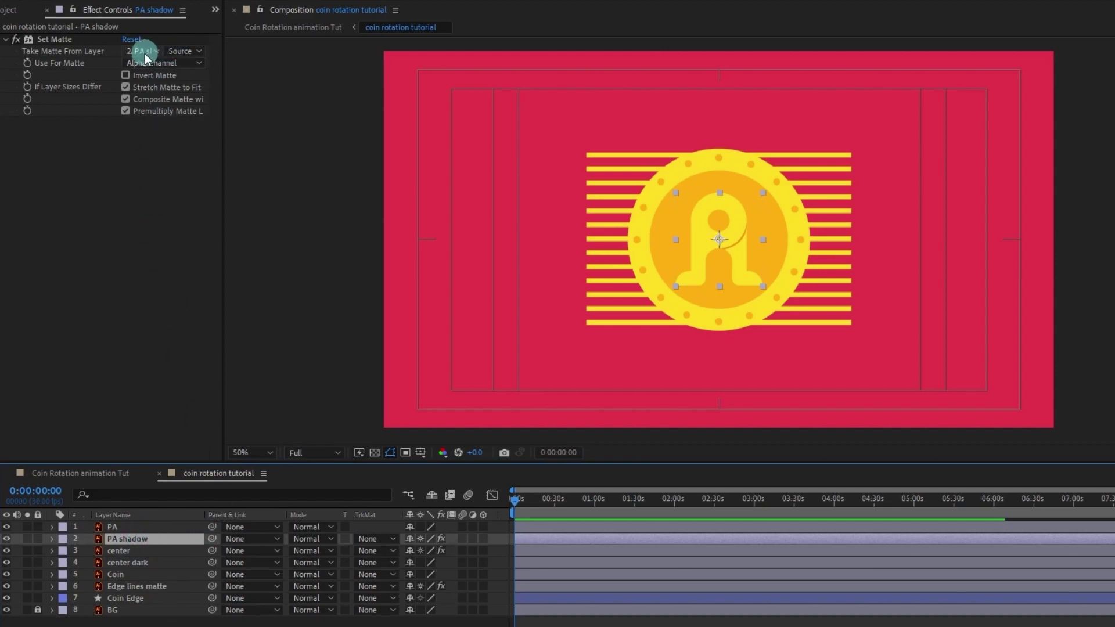
click(145, 52)
click(170, 132)
click(139, 569)
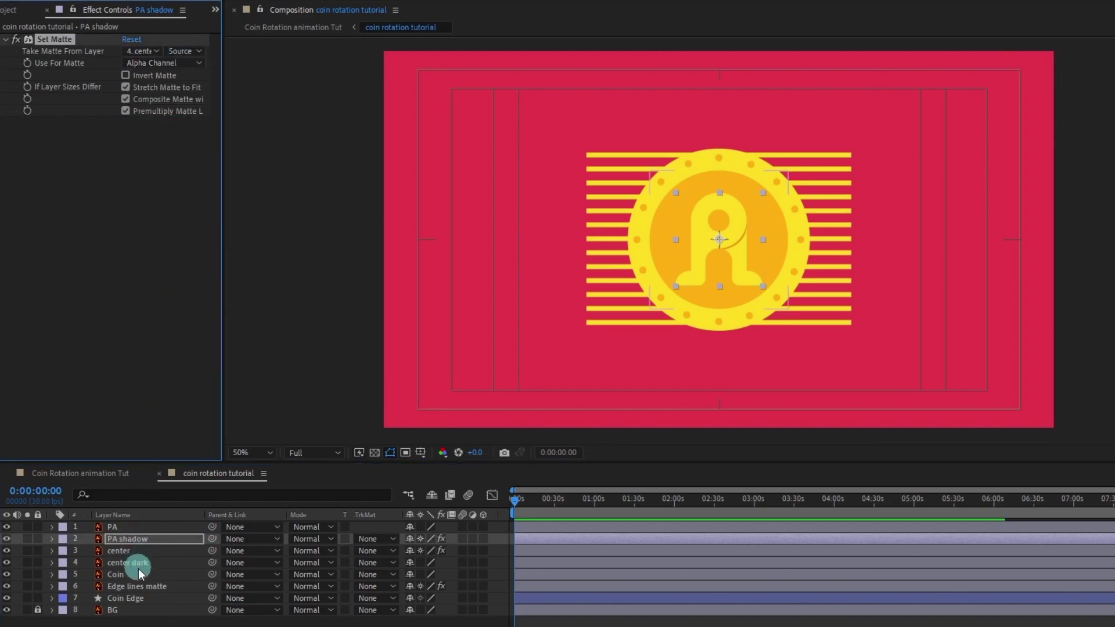
Step: Set the Edge lines matte layer's Set Matte effect to take its matte from the Coin Edge layer
click(142, 584)
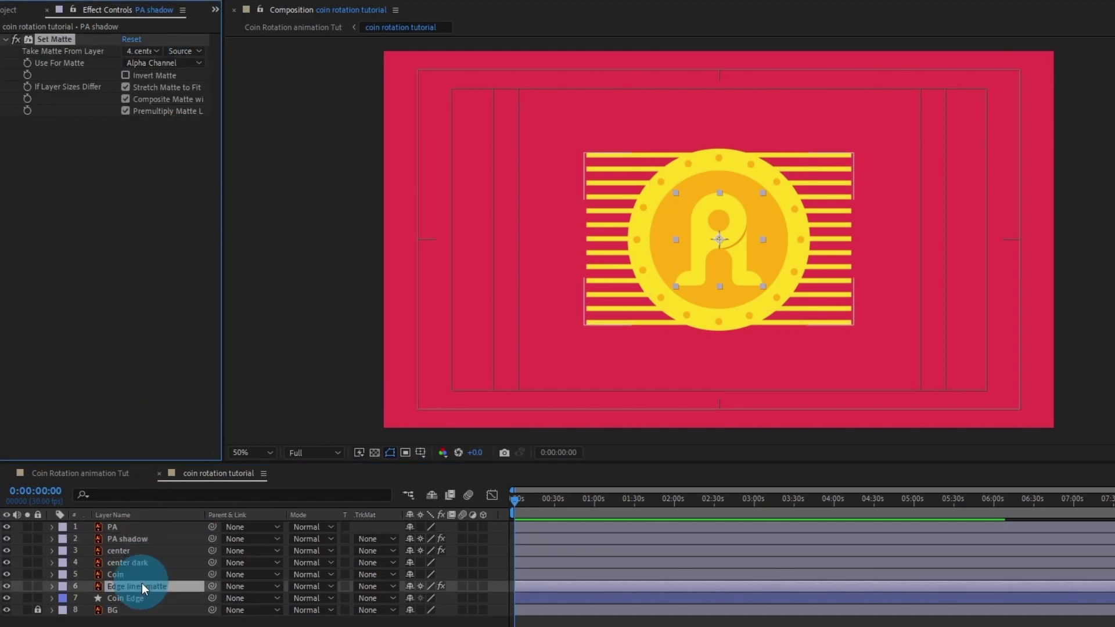
click(145, 50)
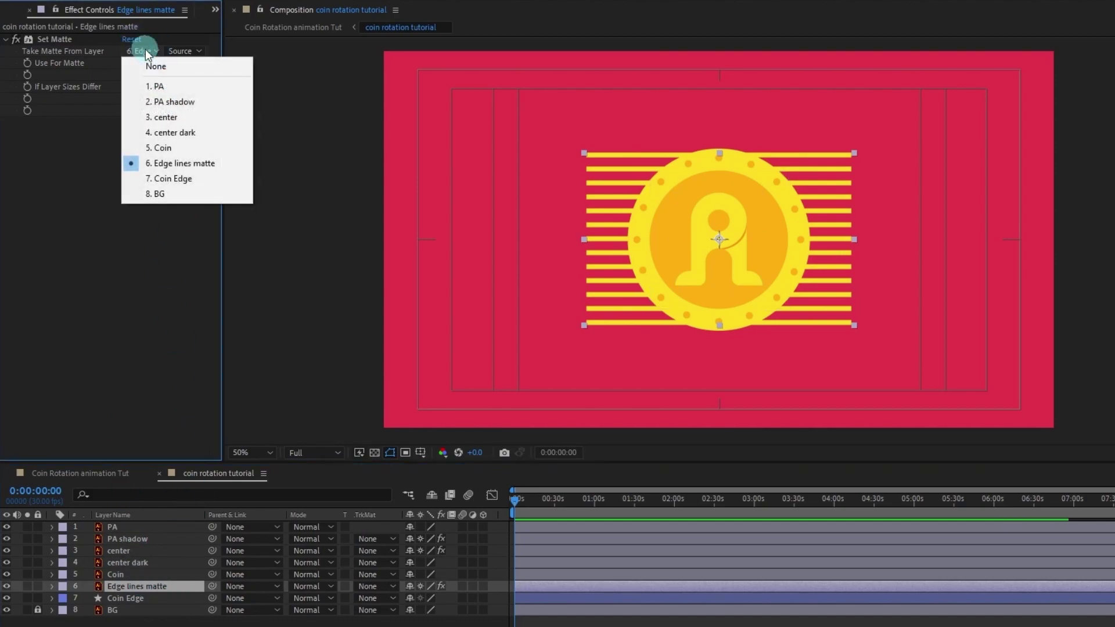
click(180, 178)
Step: Enable continuous rasterization for all layers from PA through Edge lines matte, including PA, center dark and Coin, then clear the selection
drag(134, 590, 131, 527)
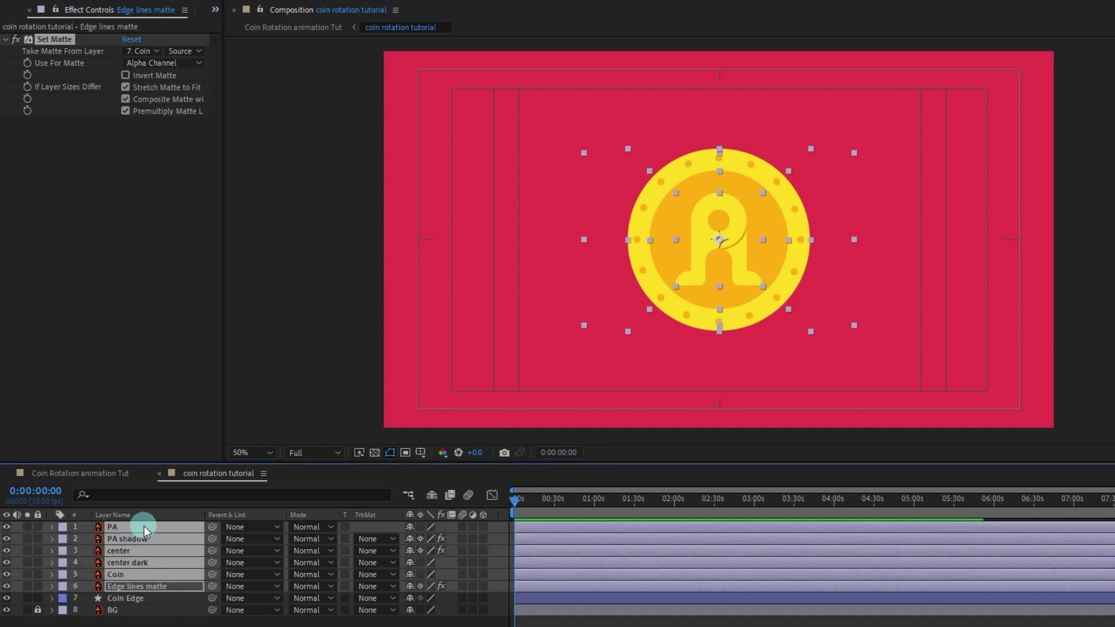
click(421, 528)
key(F2)
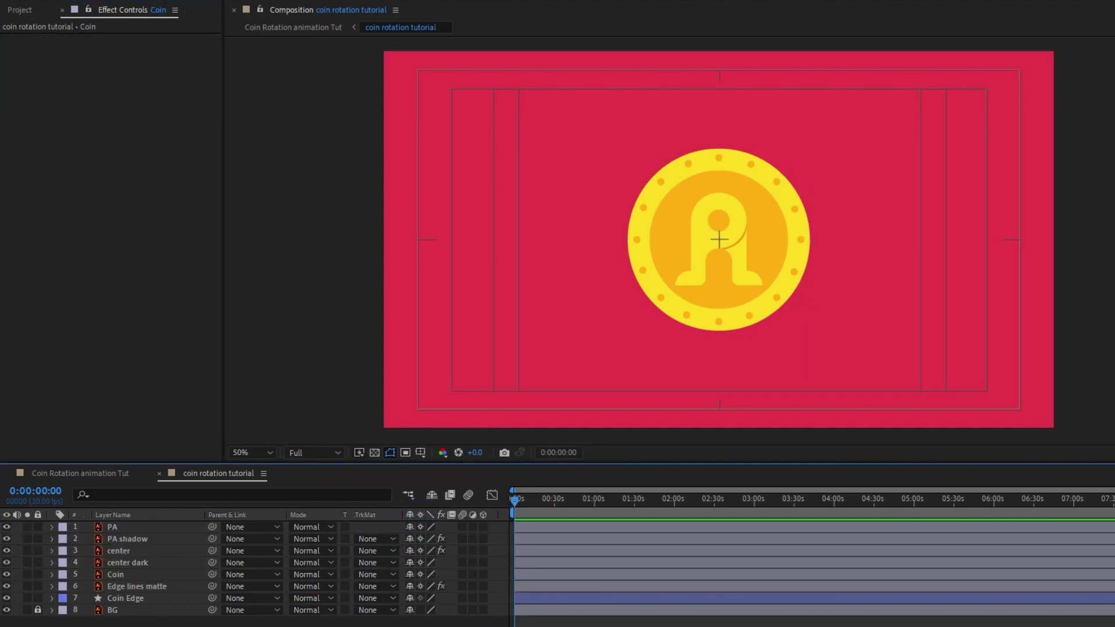
Step: Make the PA, PA shadow, center, center dark and Coin layers 3D layers
click(121, 575)
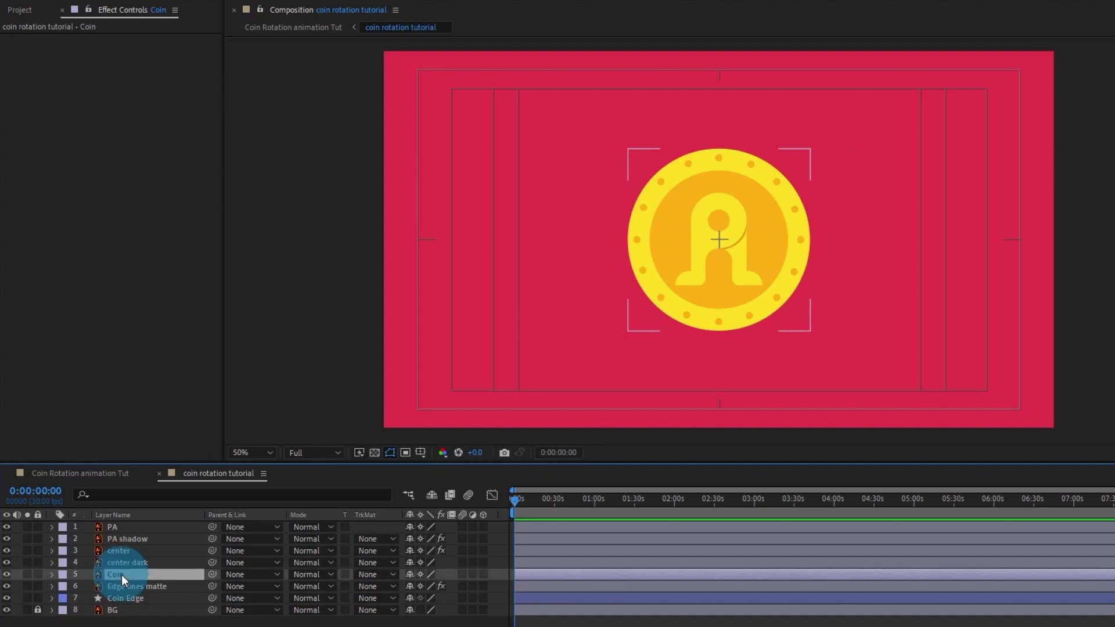
shift+click(118, 526)
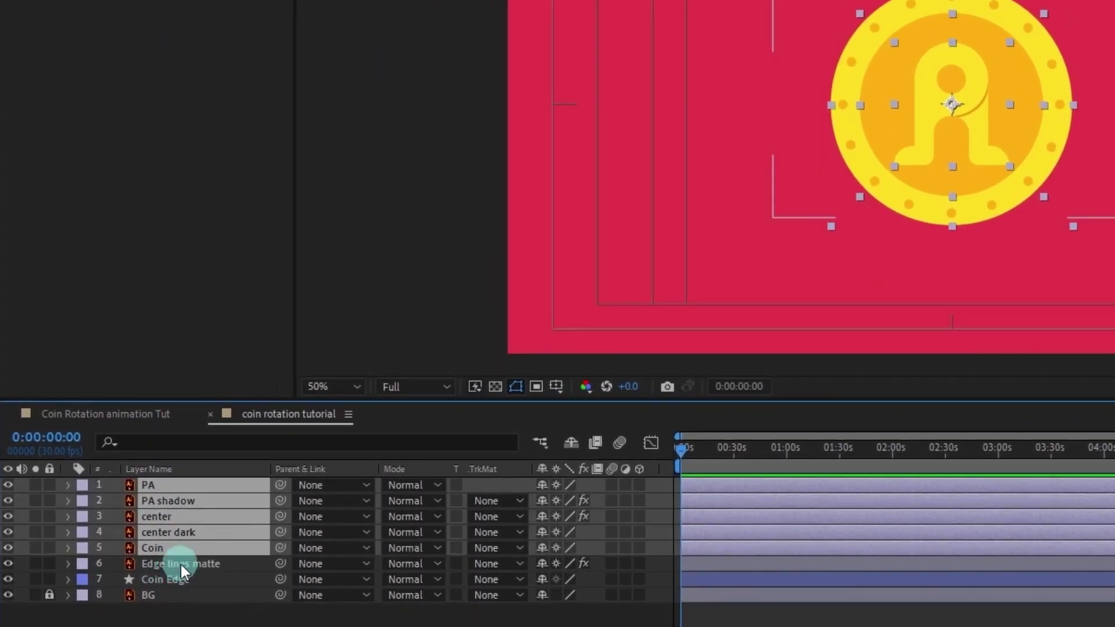
click(639, 485)
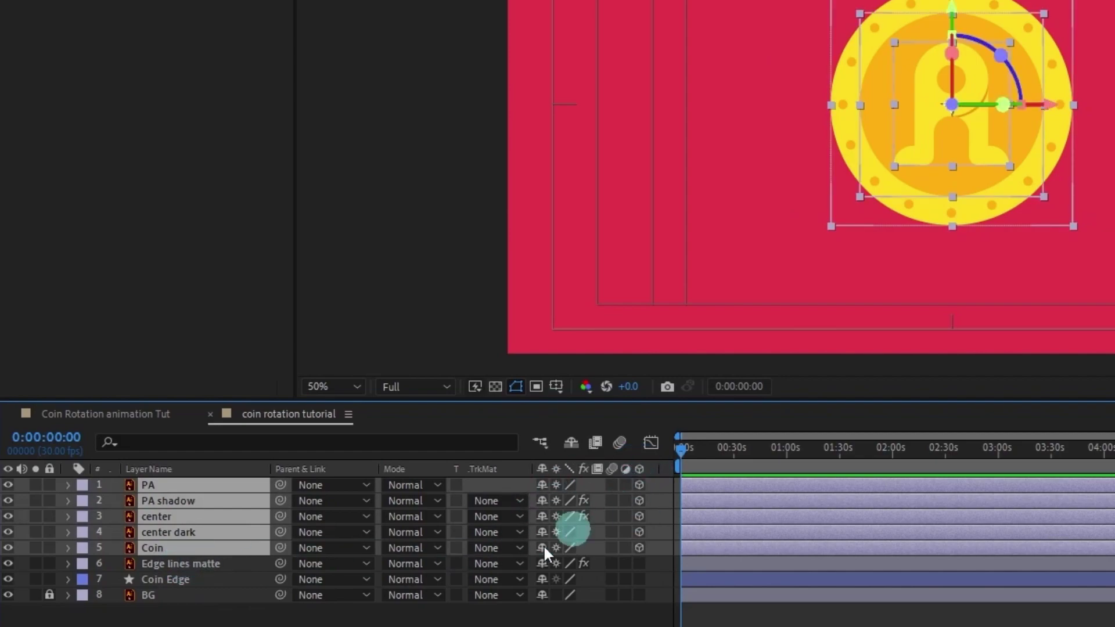
click(251, 619)
Step: Parent the PA, PA shadow, center and center dark layers to the Coin layer
click(158, 489)
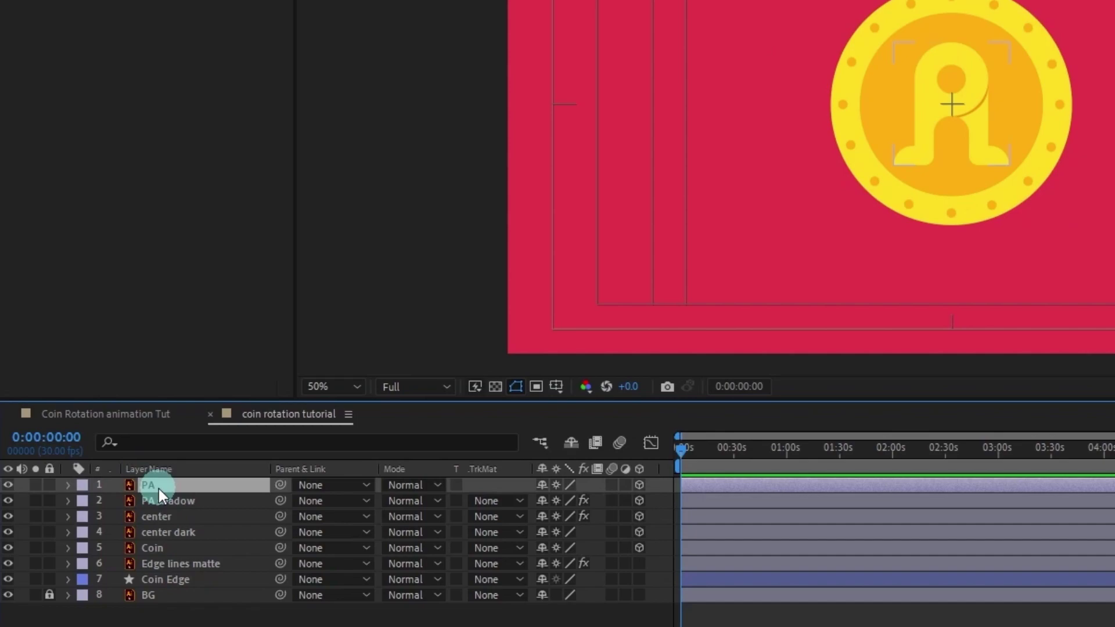
shift+click(162, 533)
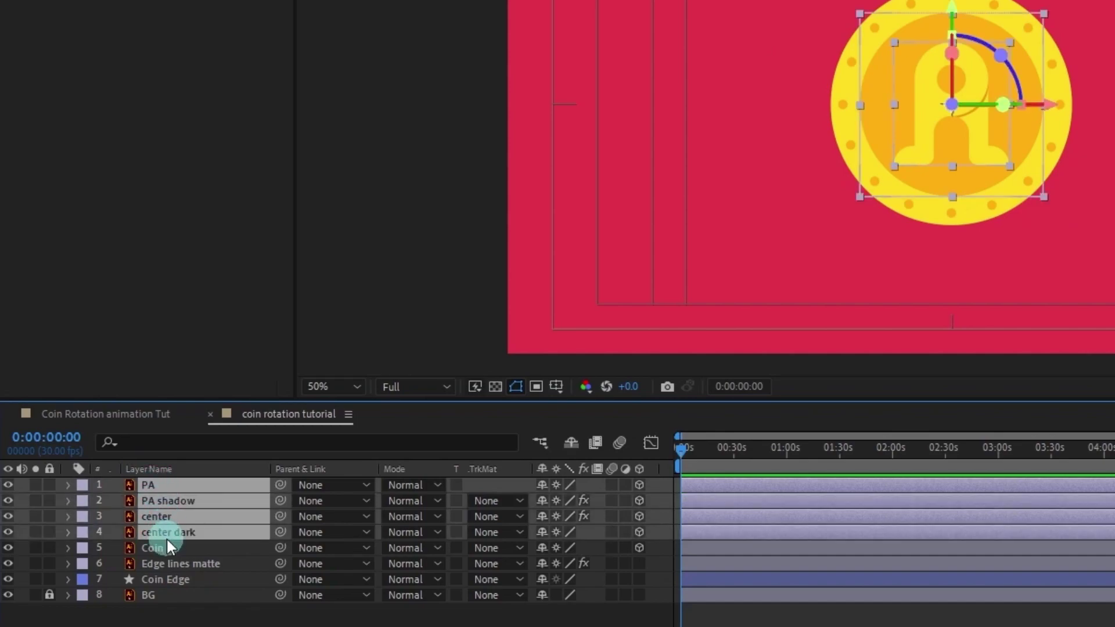
drag(280, 533, 187, 549)
Step: Try a Y rotation on the Coin layer, undo it and collapse the layer's rotation properties
click(187, 549)
key(r)
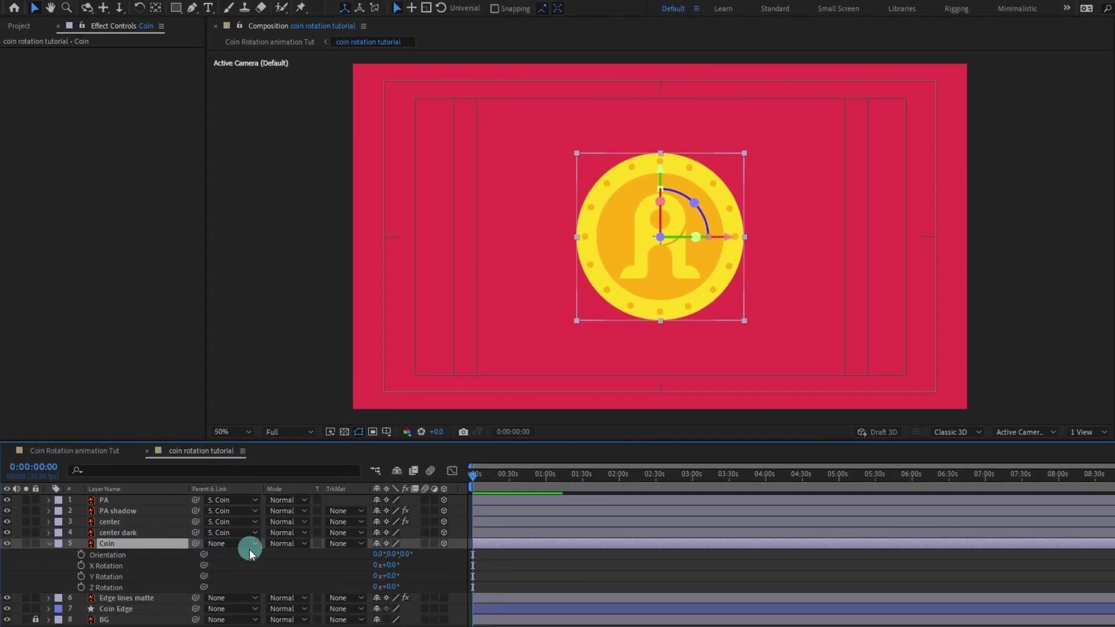
mouse_move(386, 576)
mouse_down()
mouse_move(369, 573)
mouse_move(407, 574)
mouse_up()
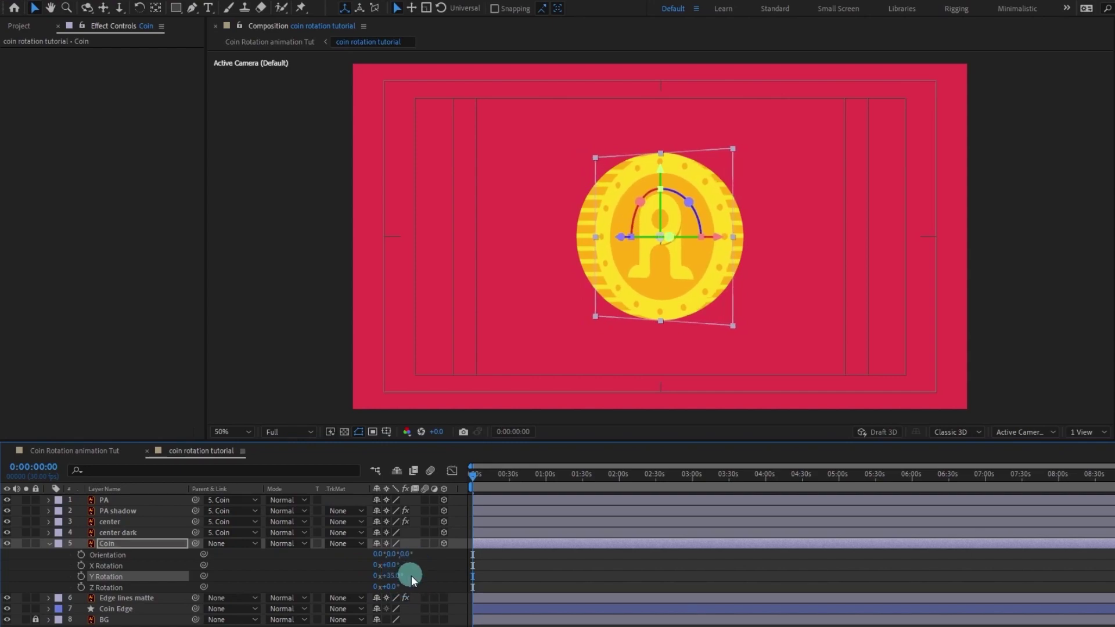
key(ctrl+z)
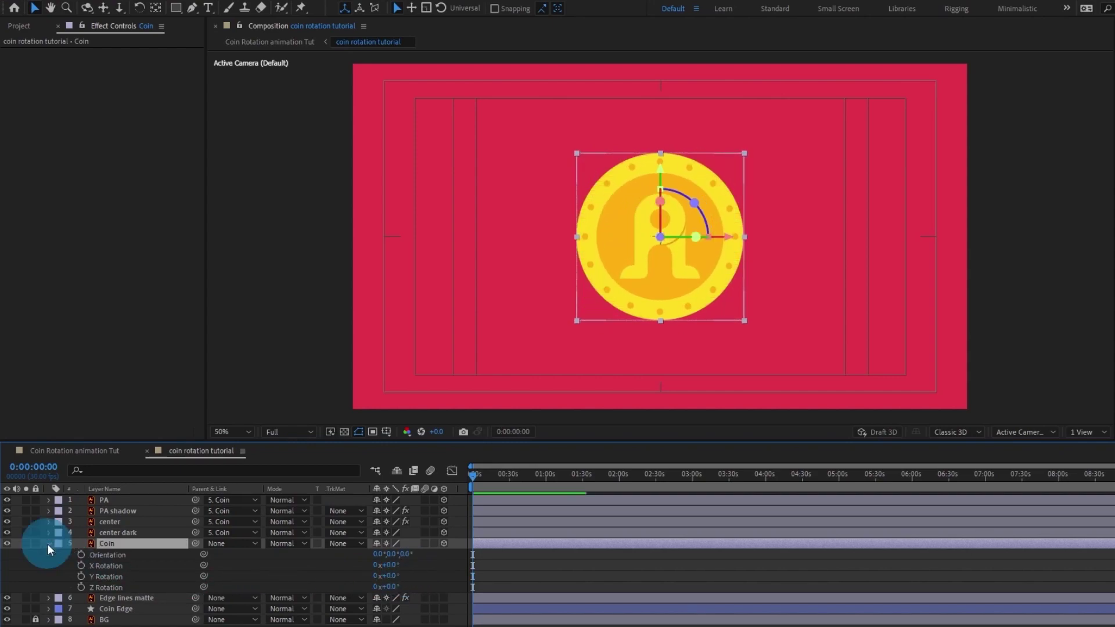
click(49, 544)
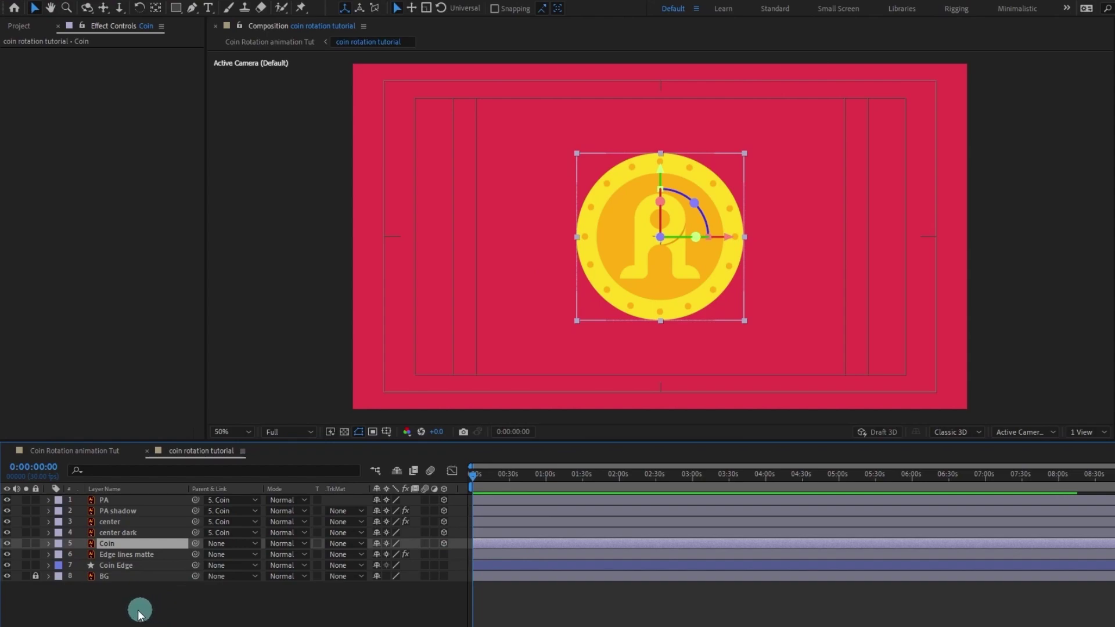
Step: Keyframe the Coin layer's Y Rotation at 0° on the first frame and at 90° on frame 10
key(r)
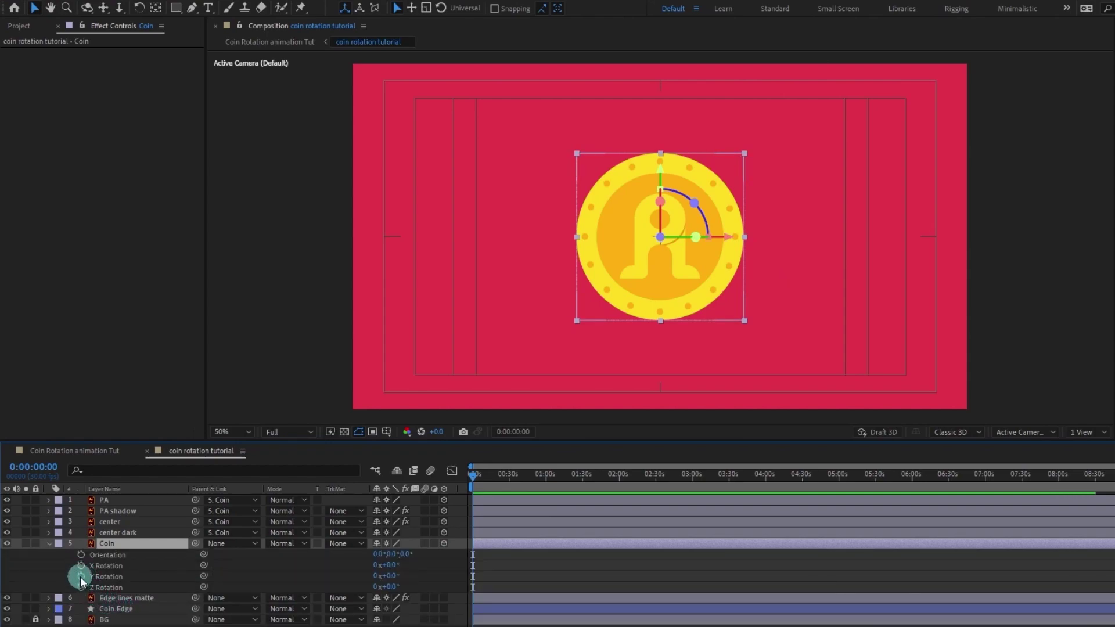
click(81, 577)
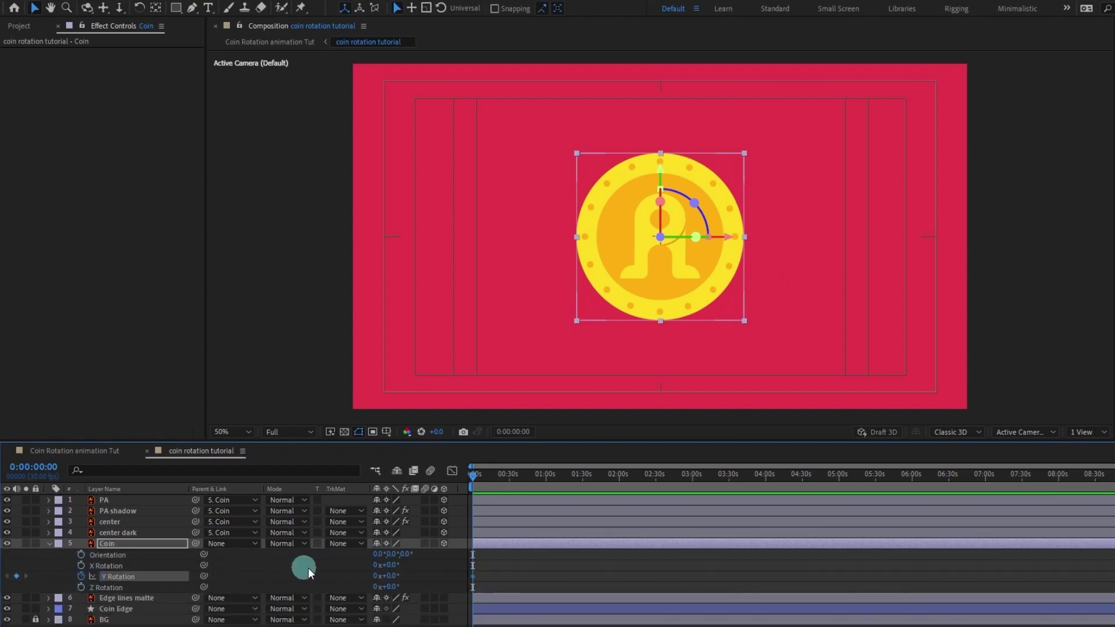
scroll(746, 564, up, 5)
scroll(709, 553, up, 3)
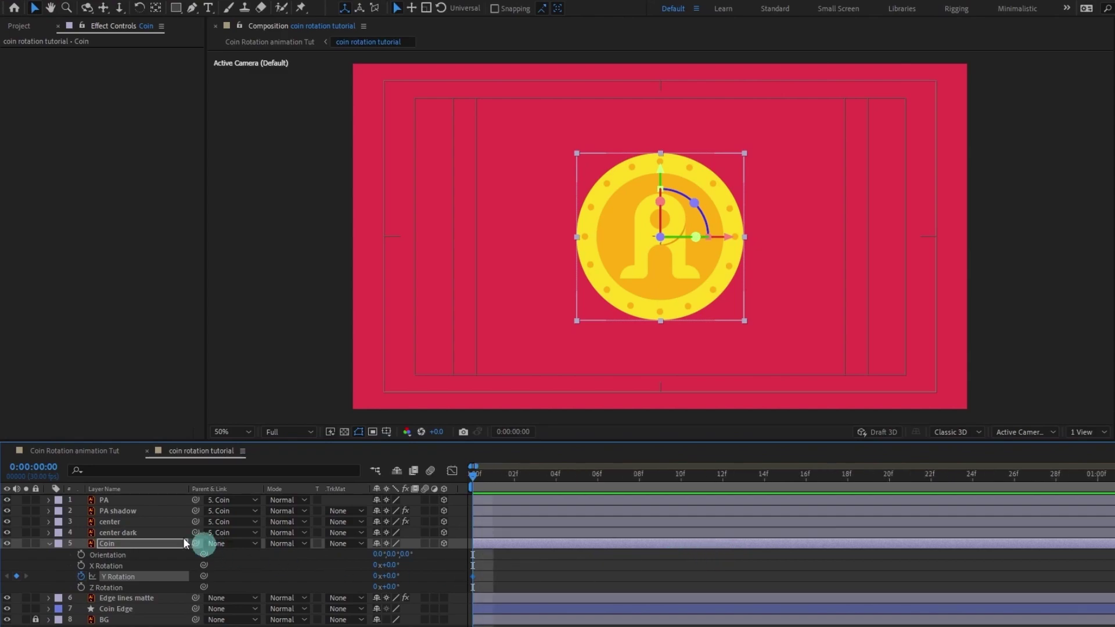
click(42, 462)
text(+1)
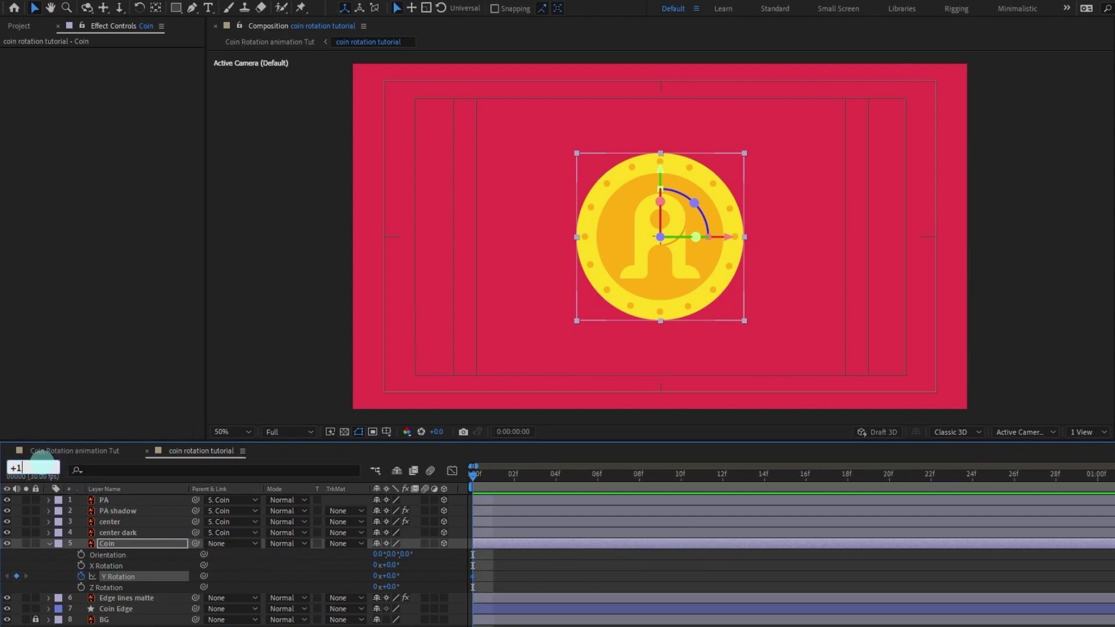
text(0)
key(Return)
click(17, 577)
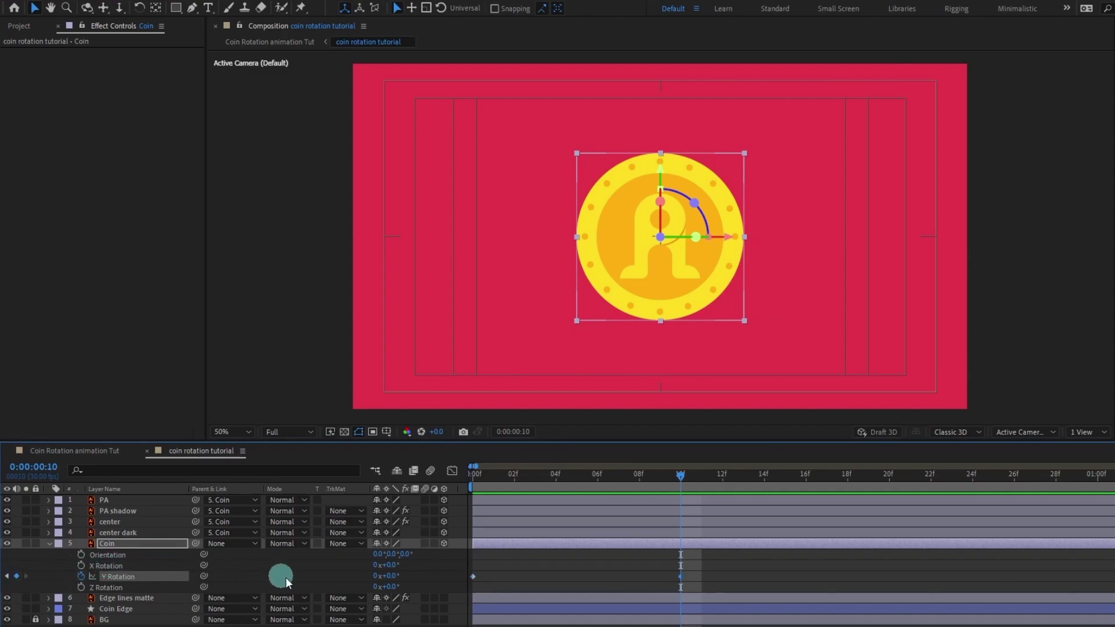
click(393, 577)
text(90)
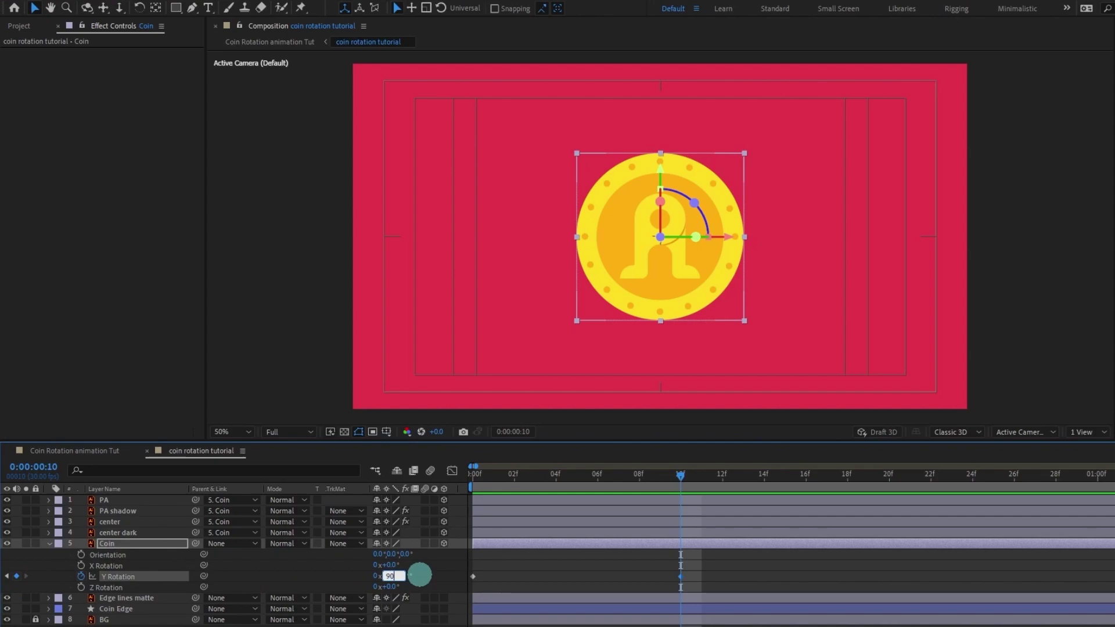
key(Return)
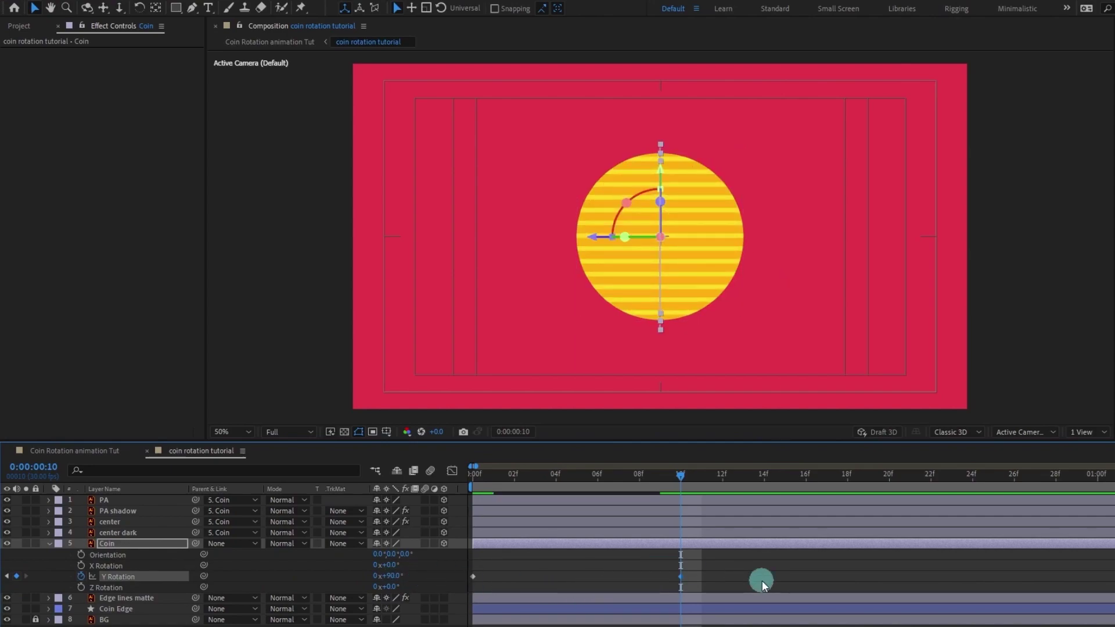
Step: Add a Y Rotation keyframe of 180° to the Coin layer at frame 20
click(22, 468)
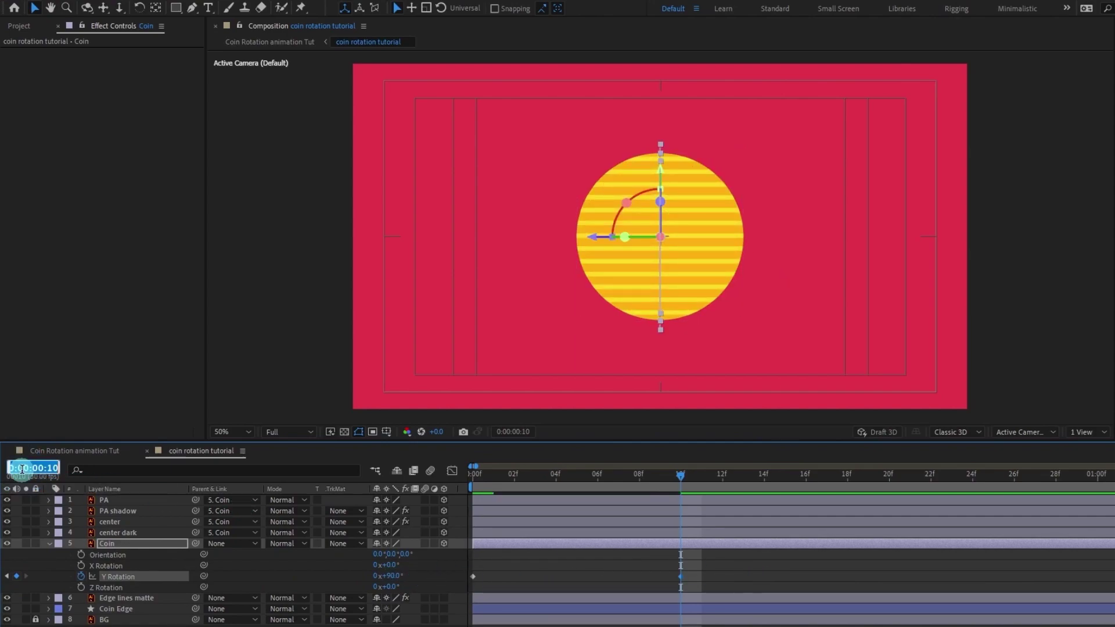
text(20)
key(Return)
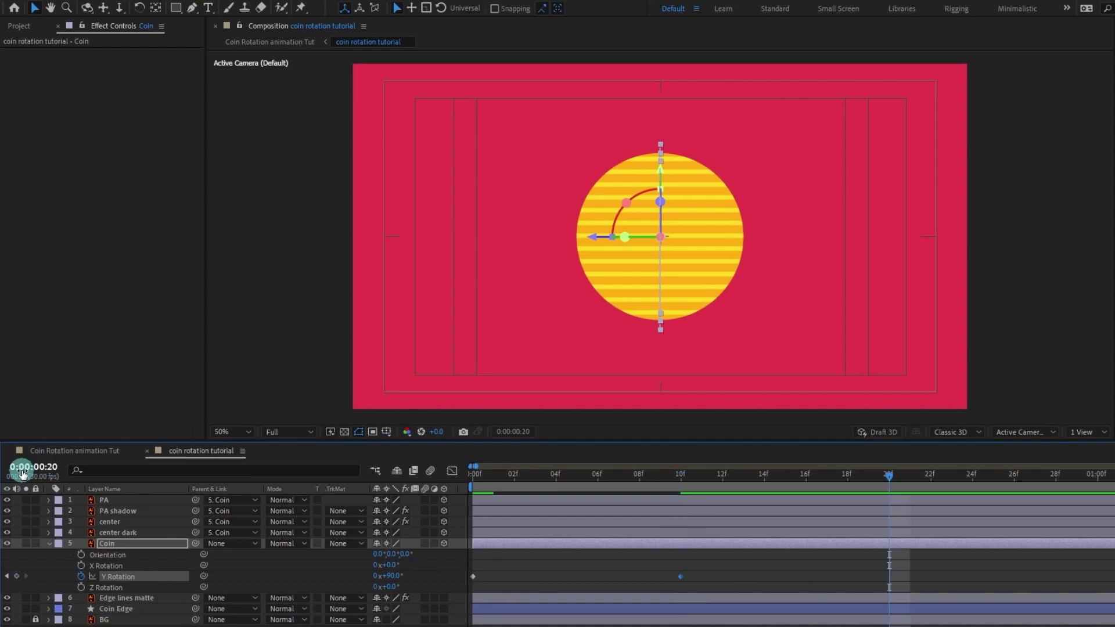
click(397, 583)
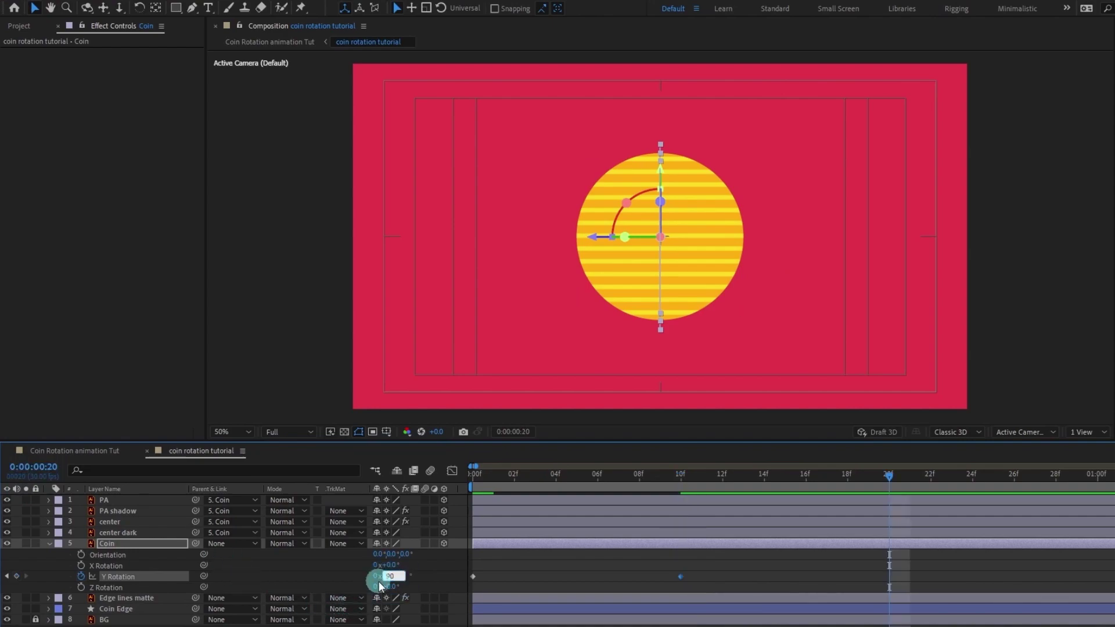
text(+90)
key(Return)
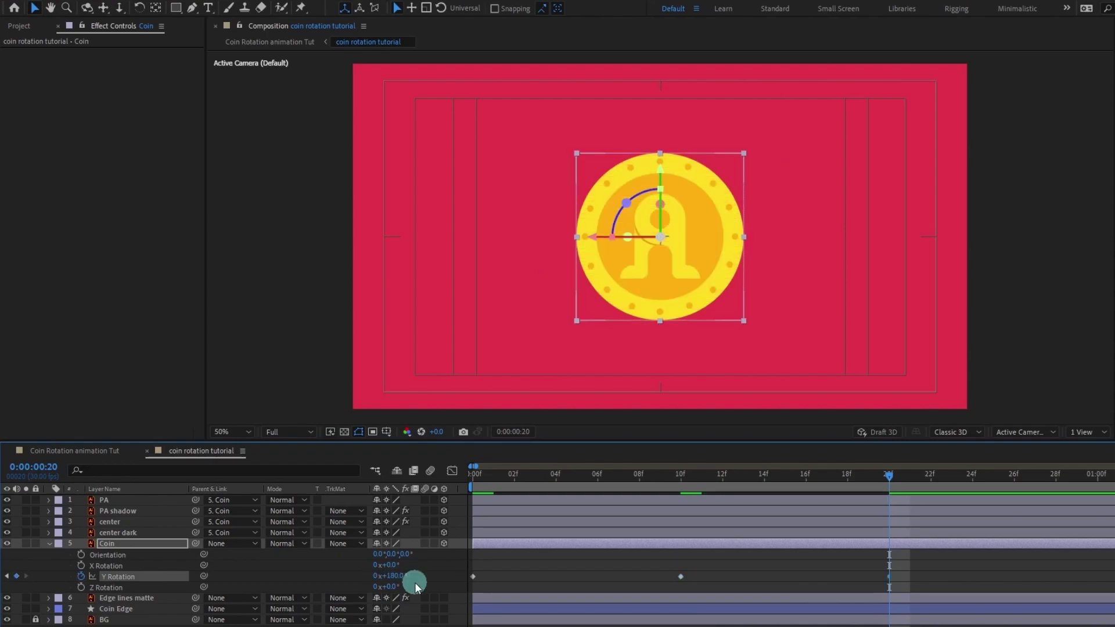
Step: Add a Y Rotation keyframe of 270° to the Coin layer at 0:00:01:00
click(33, 468)
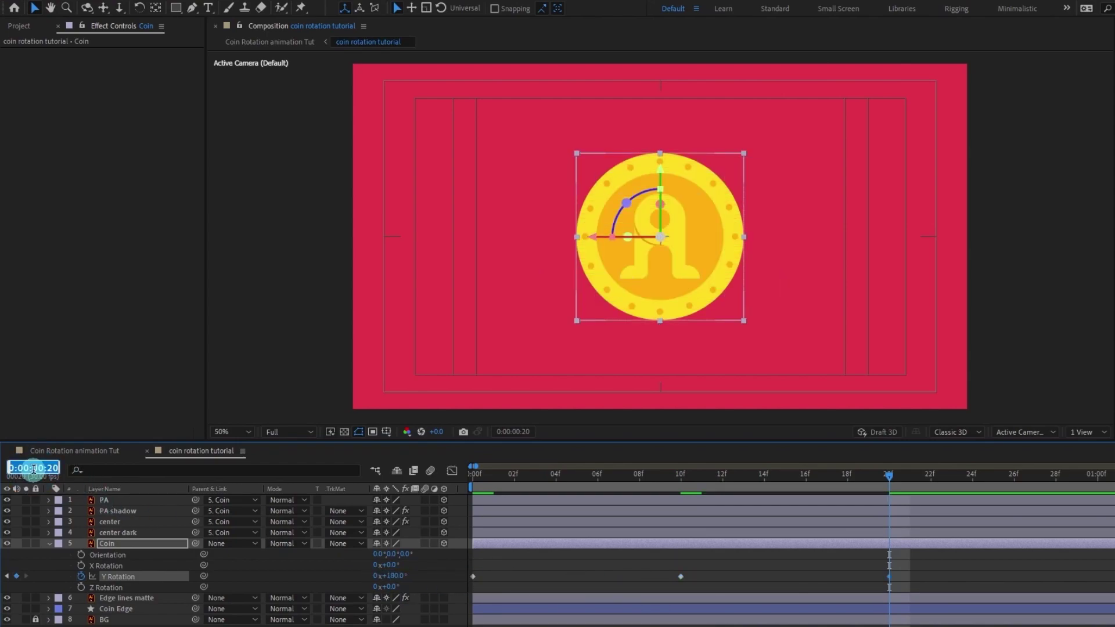
text(+180)
key(Return)
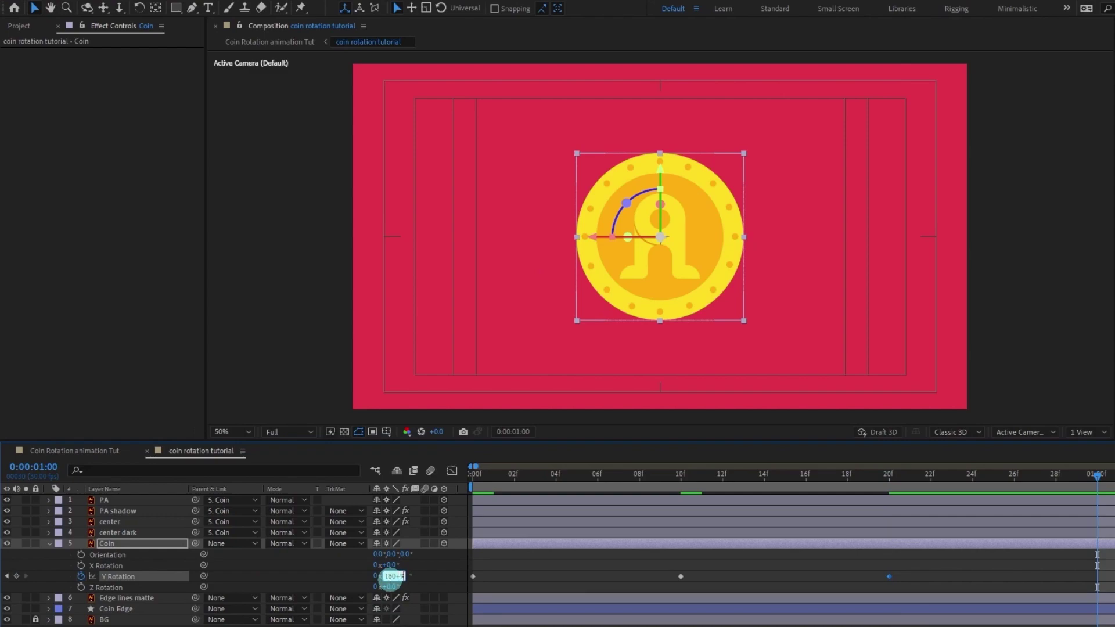
key(Return)
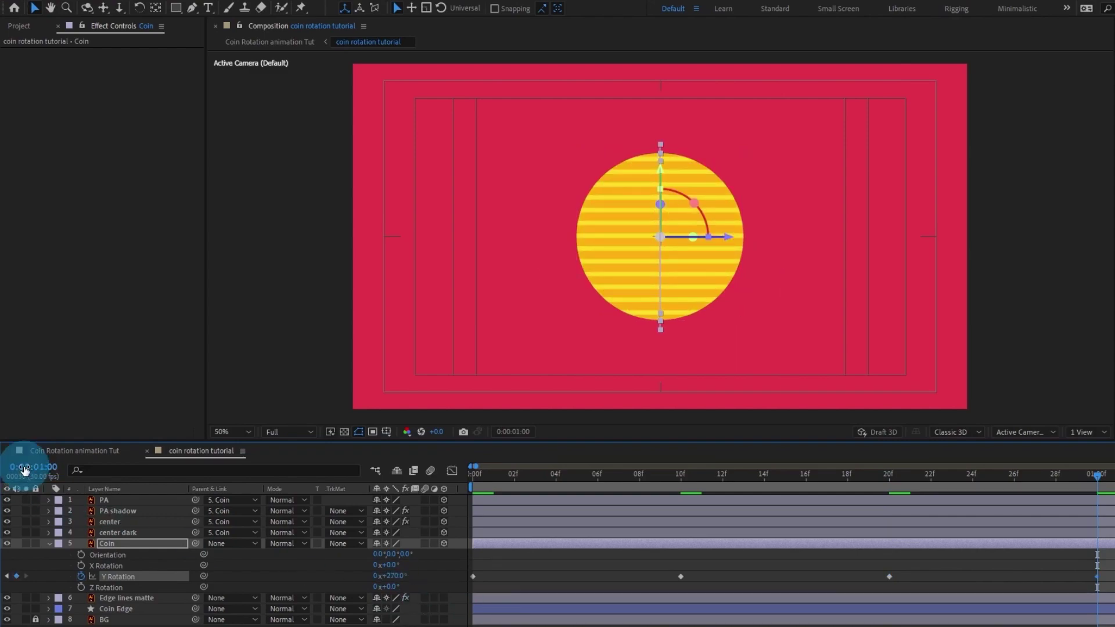
Step: Complete the Coin layer's full turn with a Y Rotation keyframe of 1x+0.0° at 0:00:01:10
click(24, 468)
text(+)
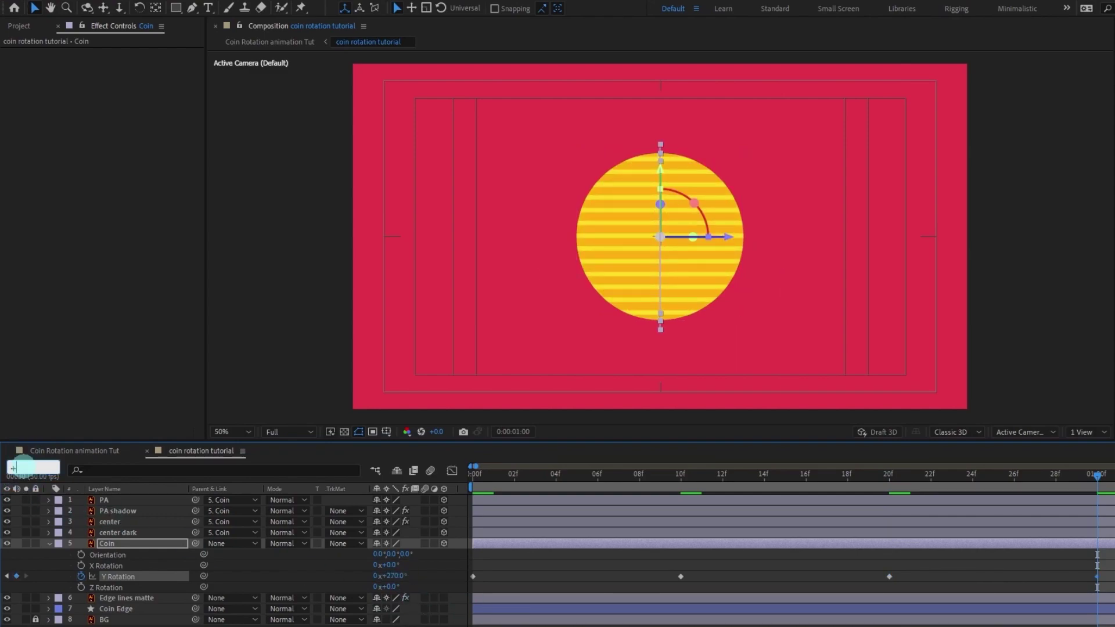
text(210)
key(Return)
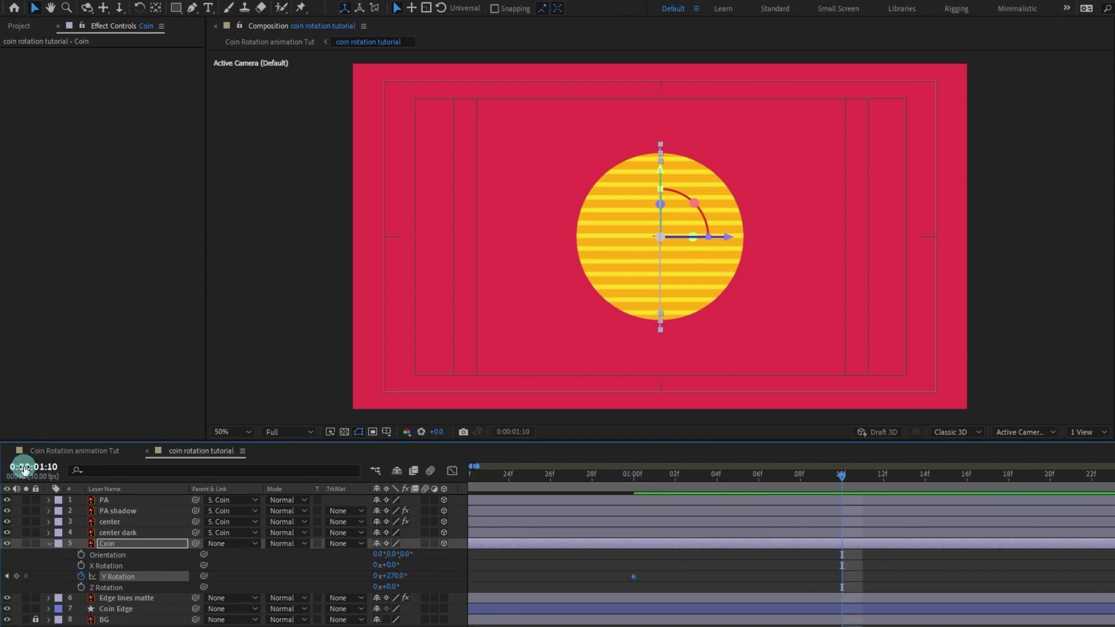
click(387, 577)
text(+90)
key(Return)
Step: End the work area at 0:00:01:10 and preview the coin rotation from the first frame
key(minus)
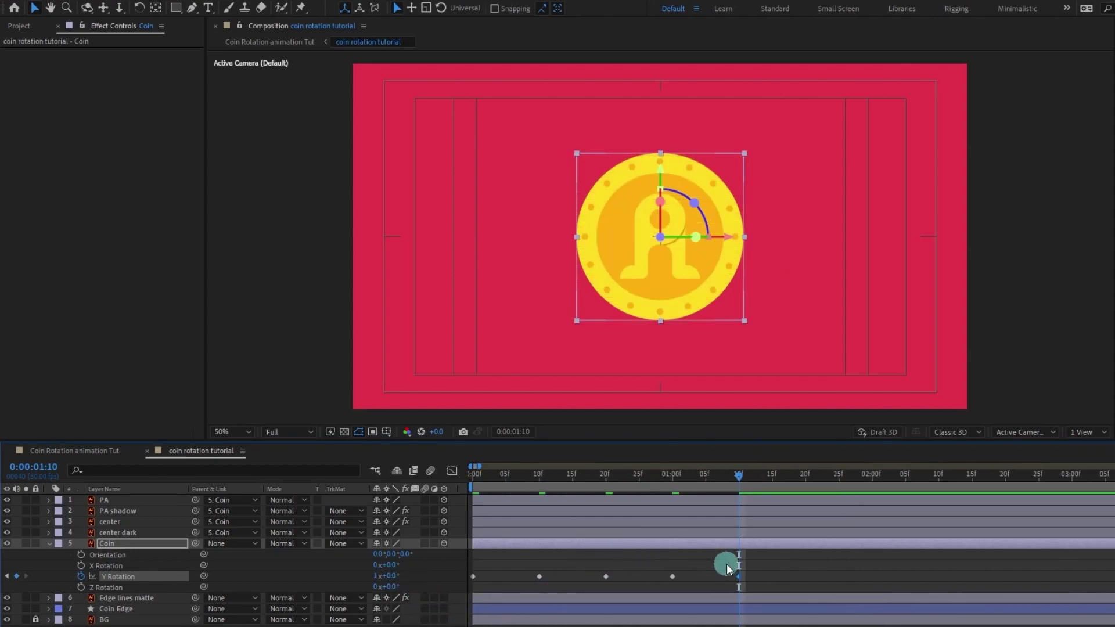
key(minus)
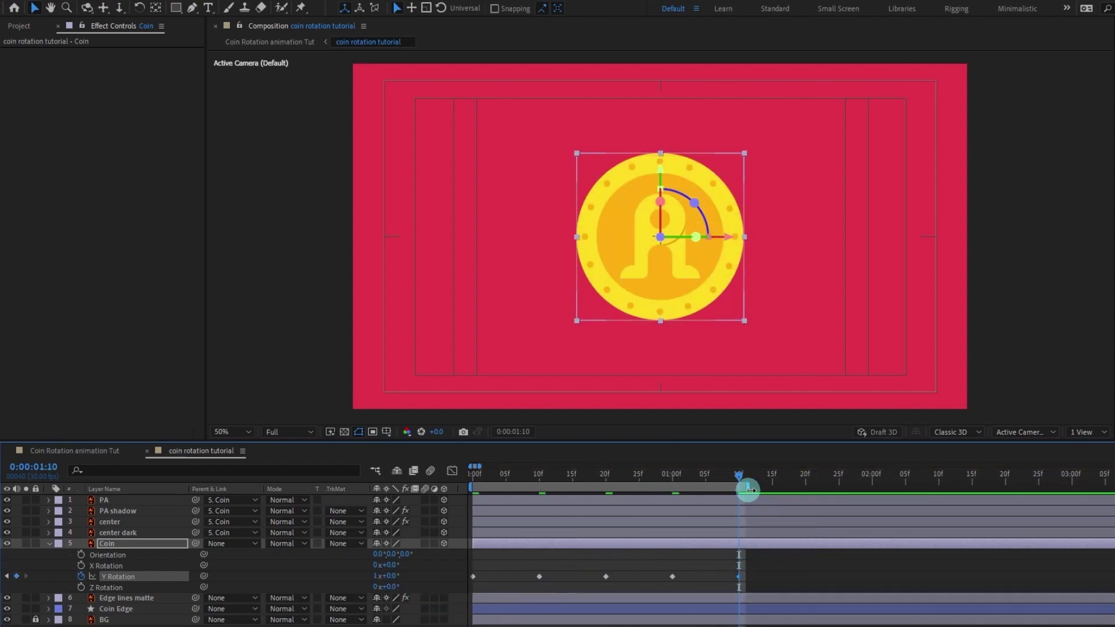
key(n)
drag(739, 482, 457, 496)
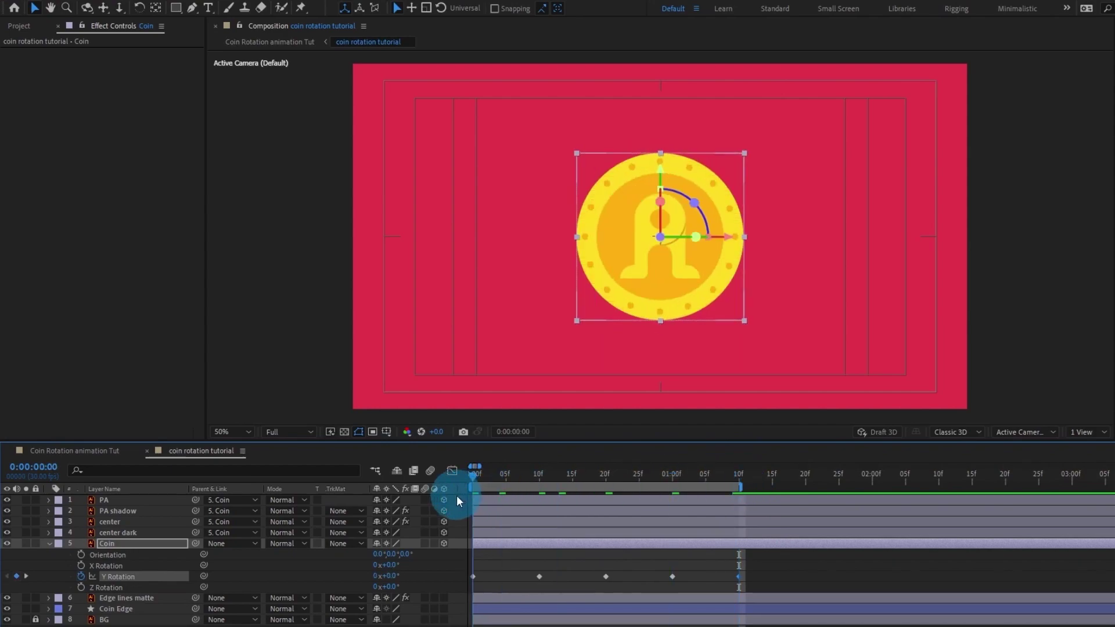
key(space)
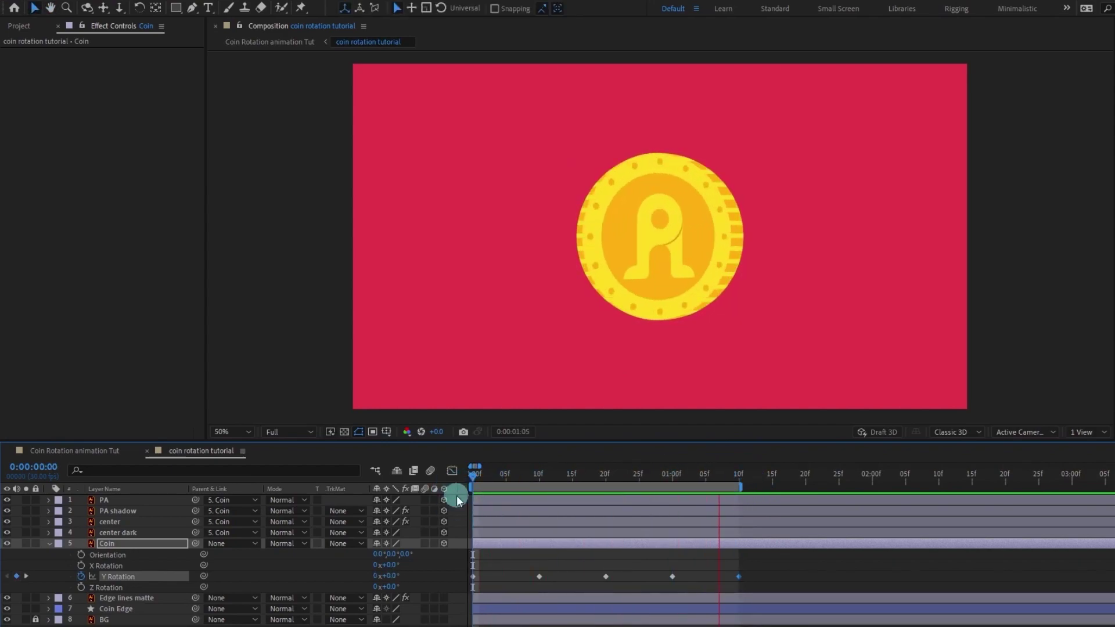
key(space)
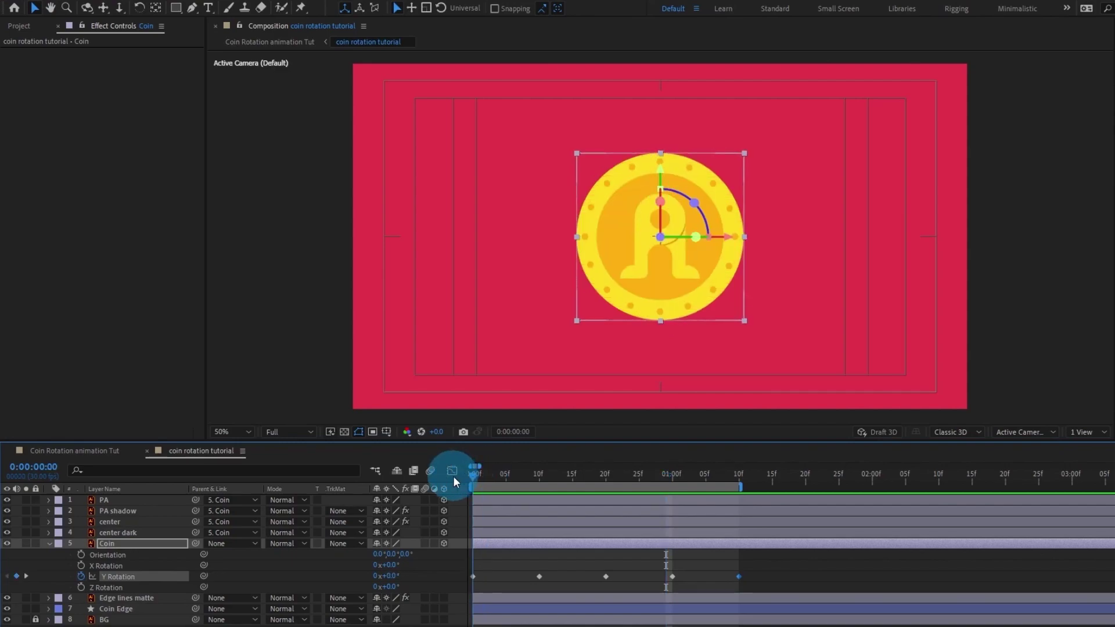
Step: Set a Position keyframe on the Coin layer at the first frame and reveal its modified properties
click(155, 545)
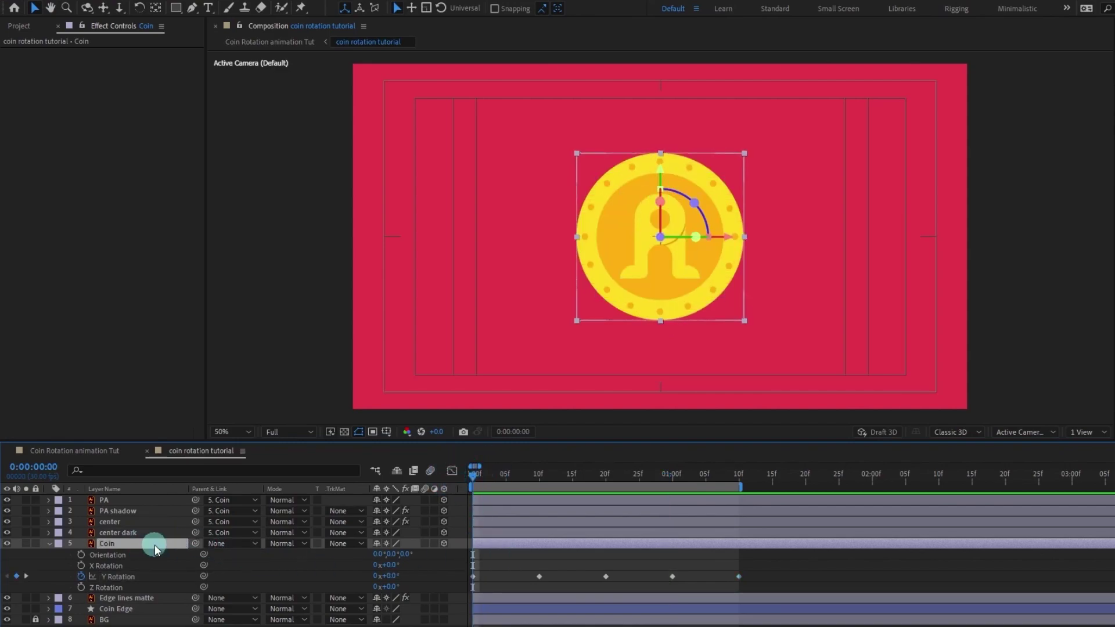
key(p)
click(88, 556)
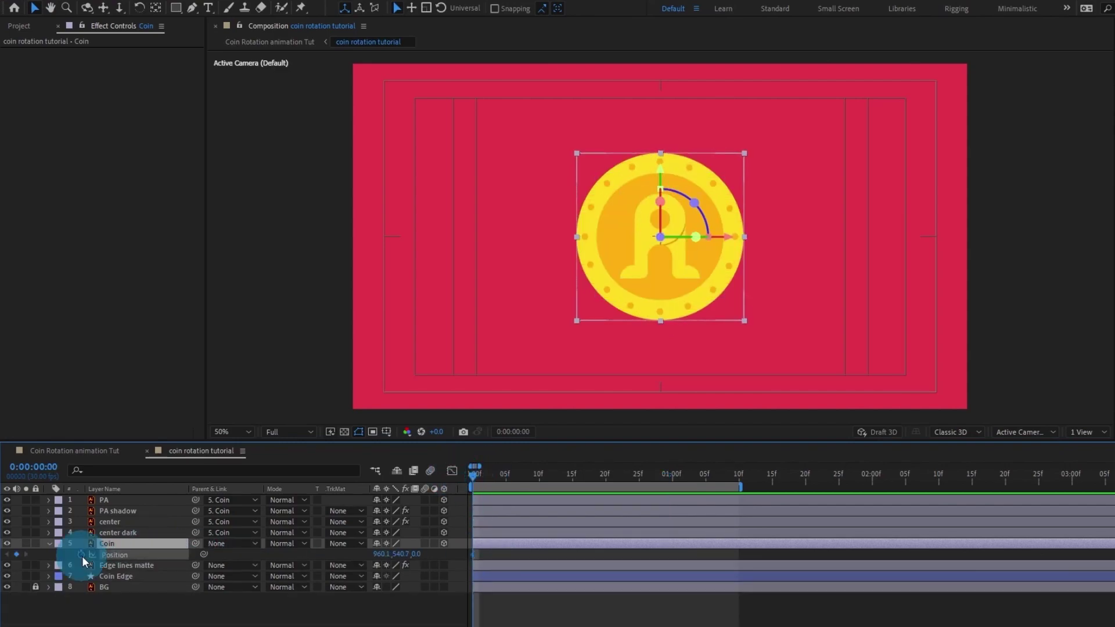
key(u)
key(u)
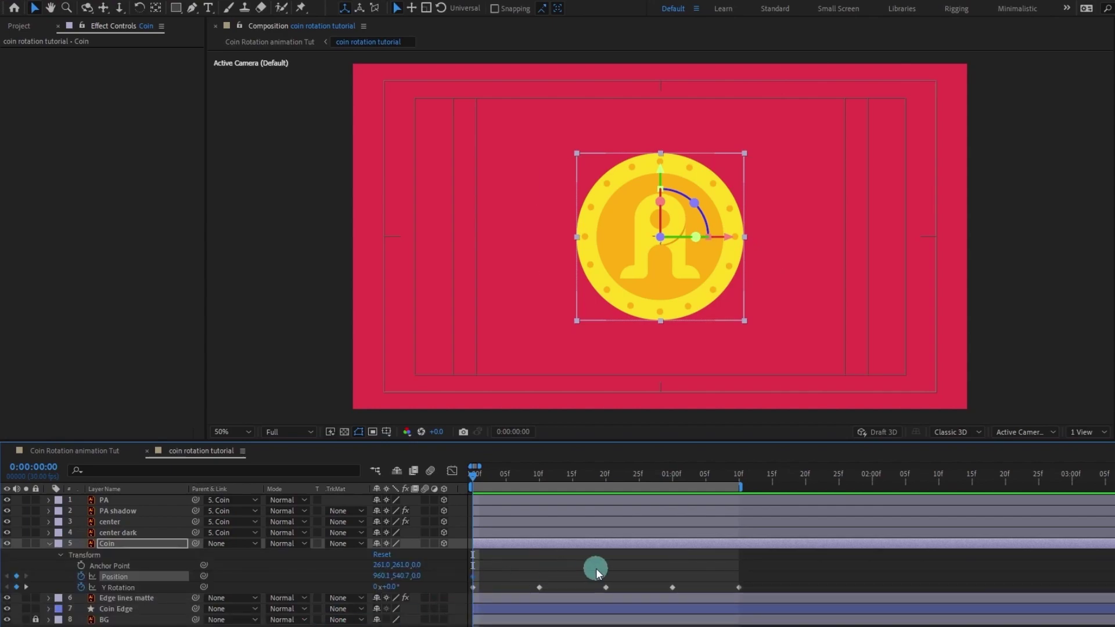
Step: Show the rulers and place three vertical guides, one through the coin's center and one about 40 px to each side
key(period)
key(period)
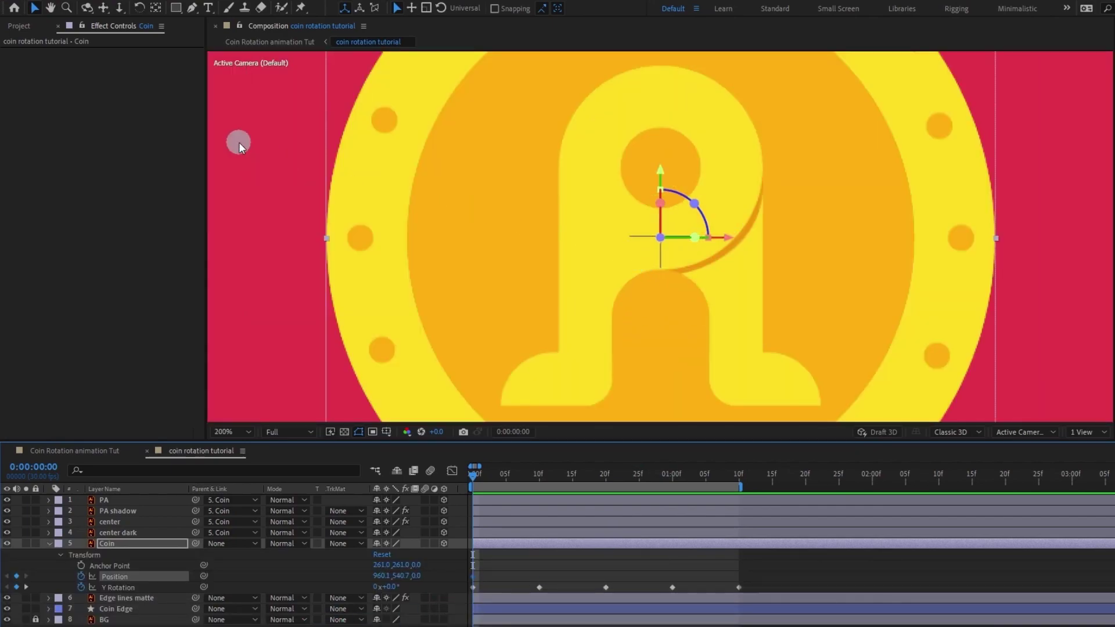
key(comma)
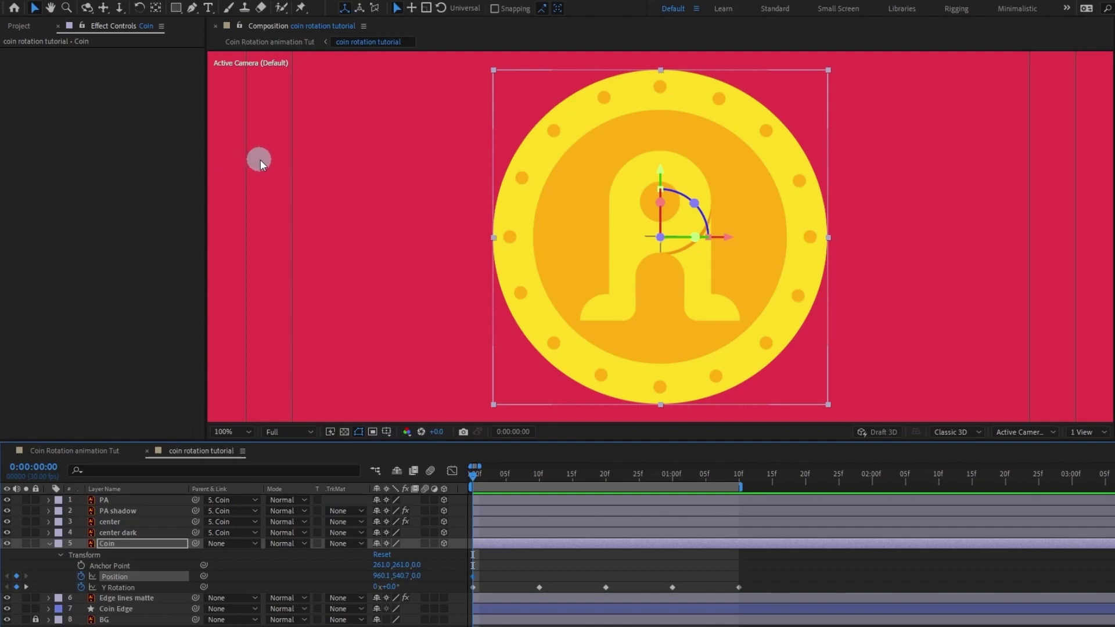
key(ctrl+r)
drag(215, 141, 664, 208)
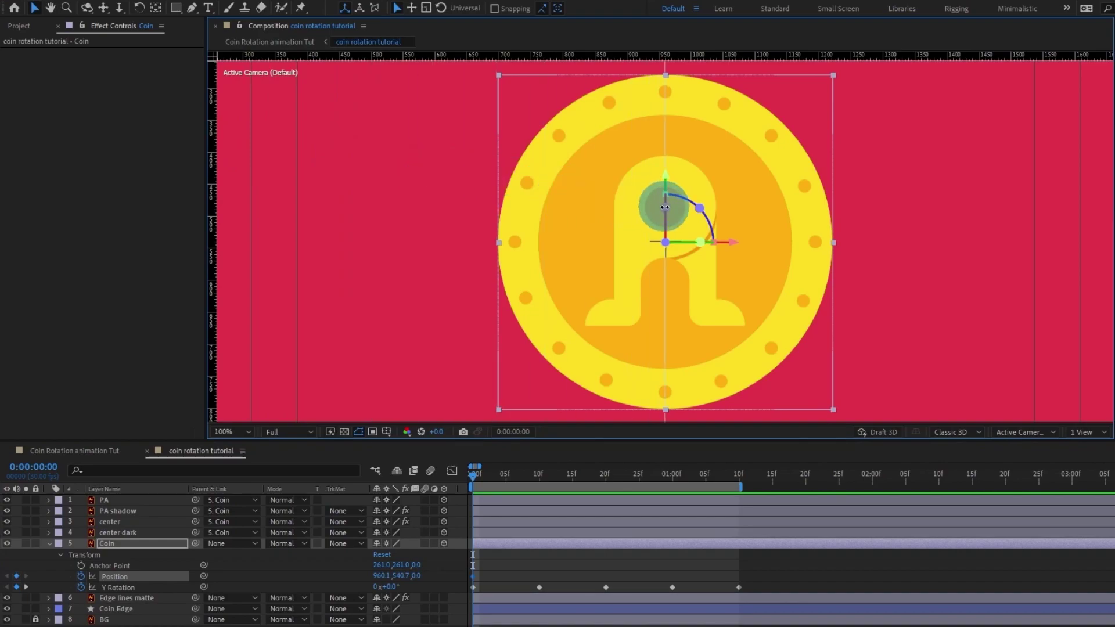
drag(215, 169, 641, 230)
drag(217, 163, 689, 215)
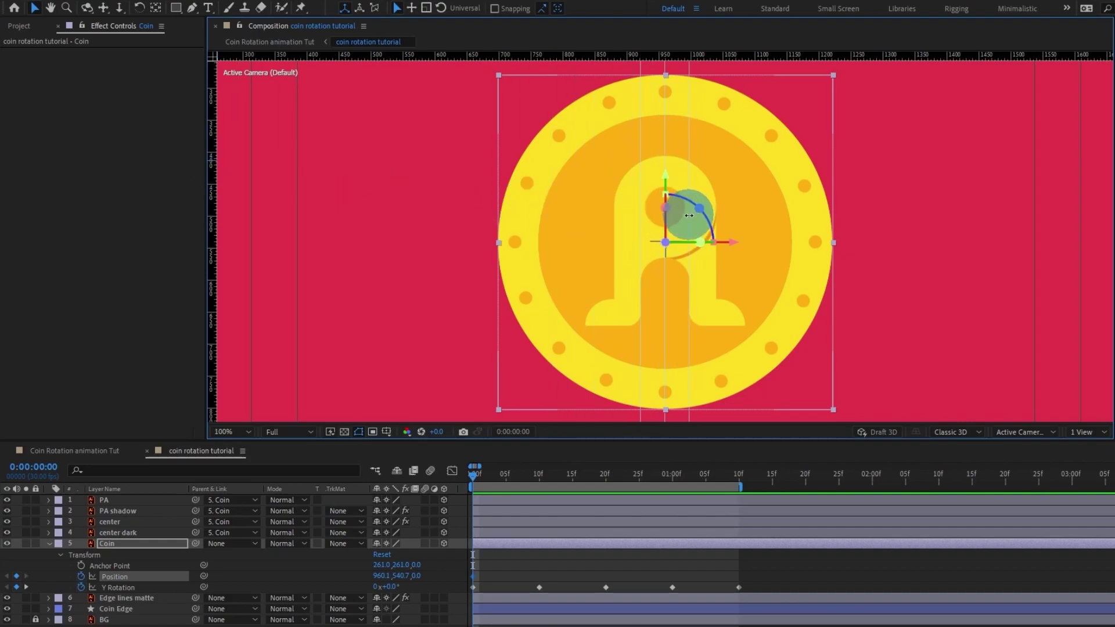
Step: At the frame 10 rotation keyframe, shift the Coin layer horizontally to the left guide, to an X position of 921.1
click(526, 566)
key(k)
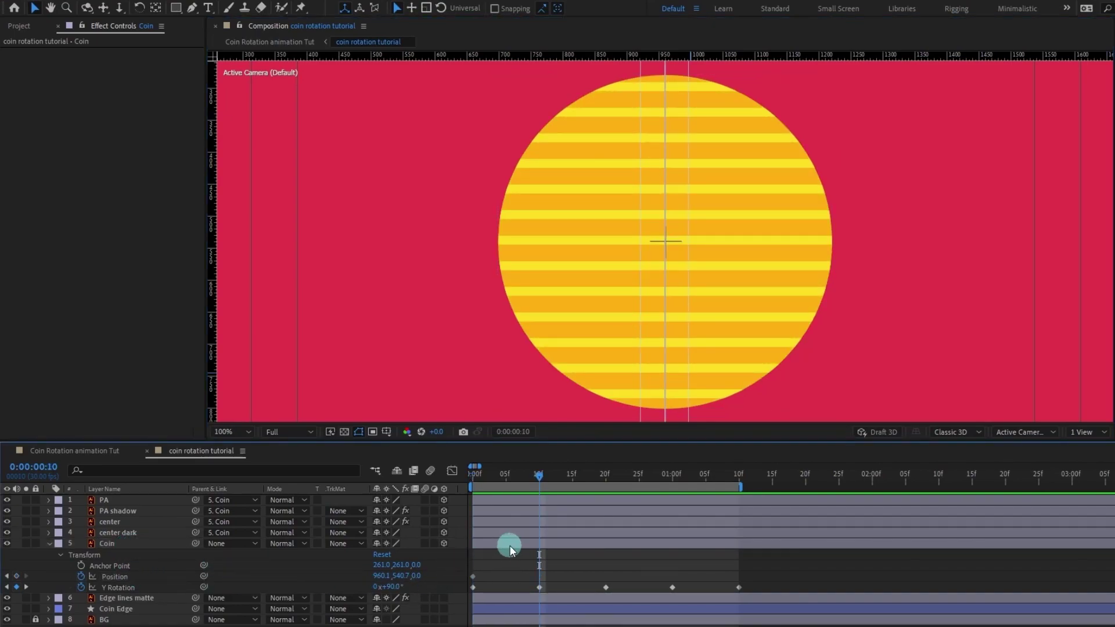
click(510, 546)
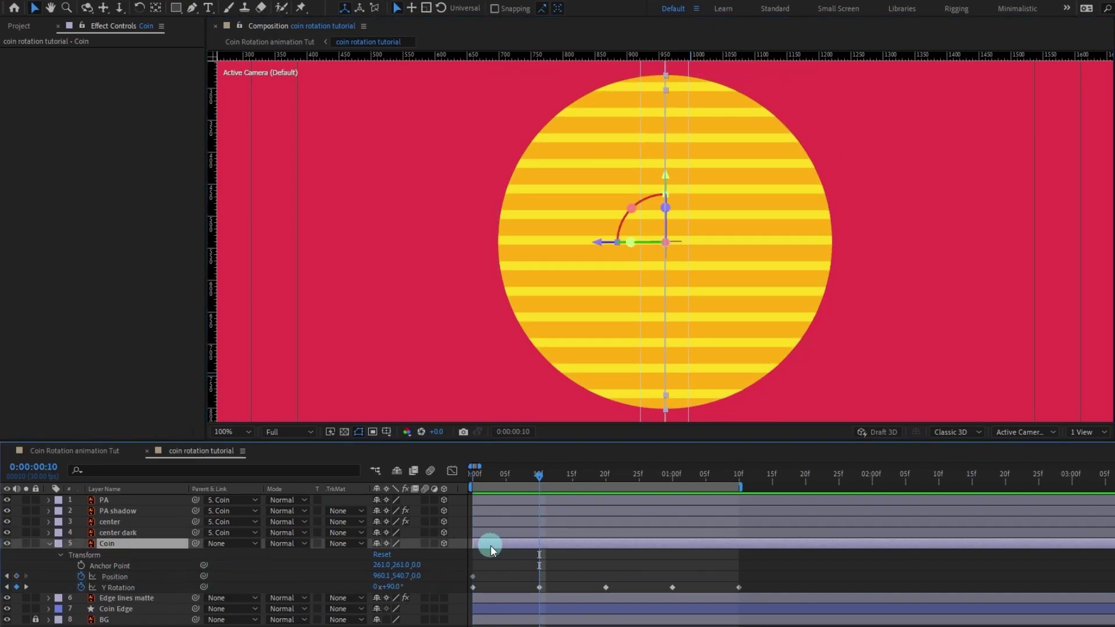
key(Left)
key(Left)
key(Left)
key(Left)
key(Left)
key(Left)
key(Left)
key(Left)
key(Left)
key(Left)
key(Left)
key(Left)
key(Left)
key(Left)
key(Left)
key(Left)
key(Left)
key(Left)
key(Left)
key(Left)
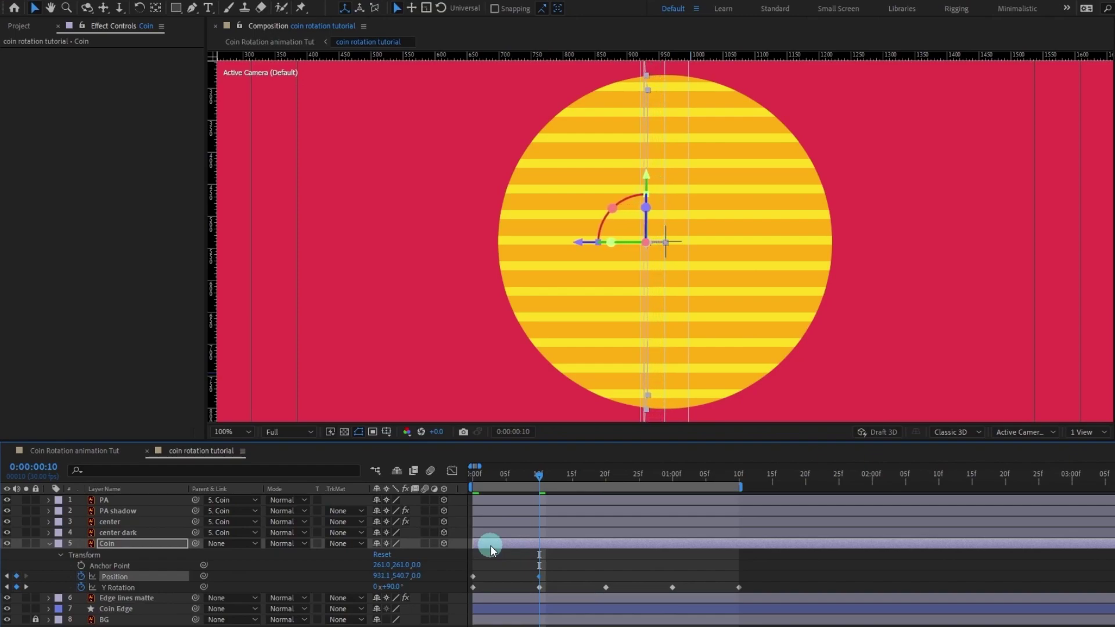
key(Left)
key(Left)
key(Left)
key(Left)
key(Left)
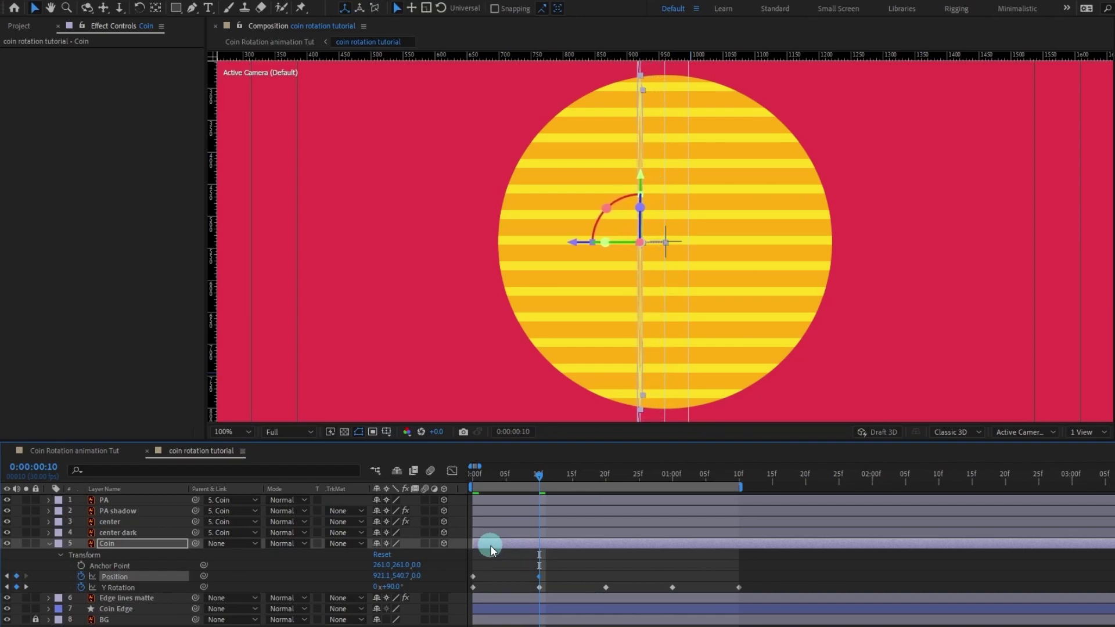
Step: Move the two outer vertical guides inward to about 20 px from the center guide
scroll(712, 234, up, 1)
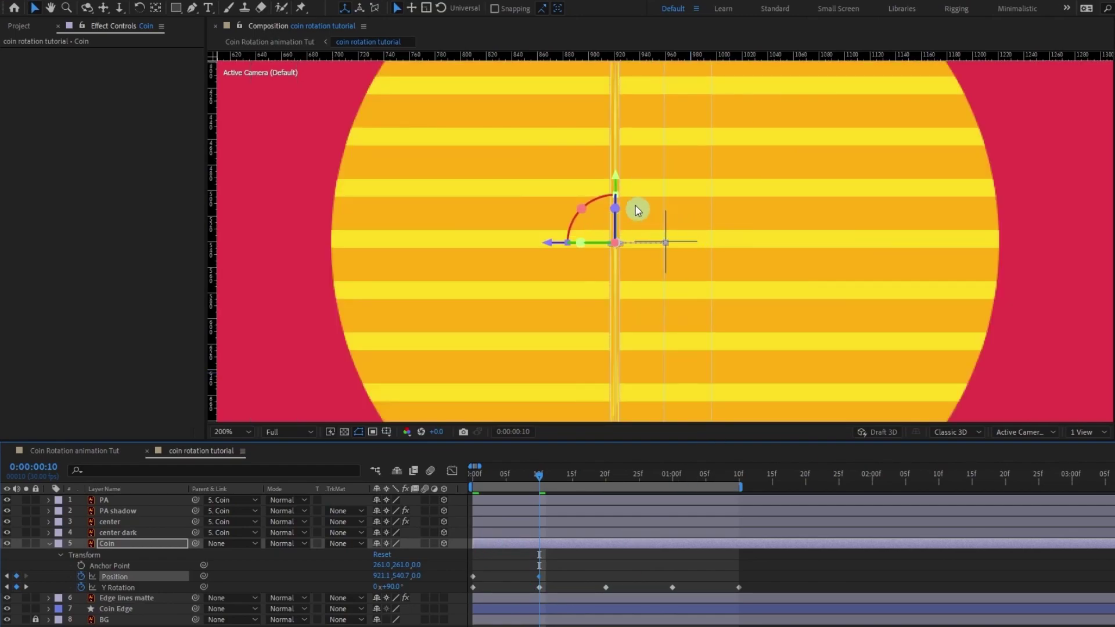
drag(614, 155, 636, 155)
drag(713, 154, 690, 154)
Step: At frame 10, shift the Coin layer right to the moved left guide, an X position of 937.1, and advance to the frame 20 rotation keyframe
click(551, 546)
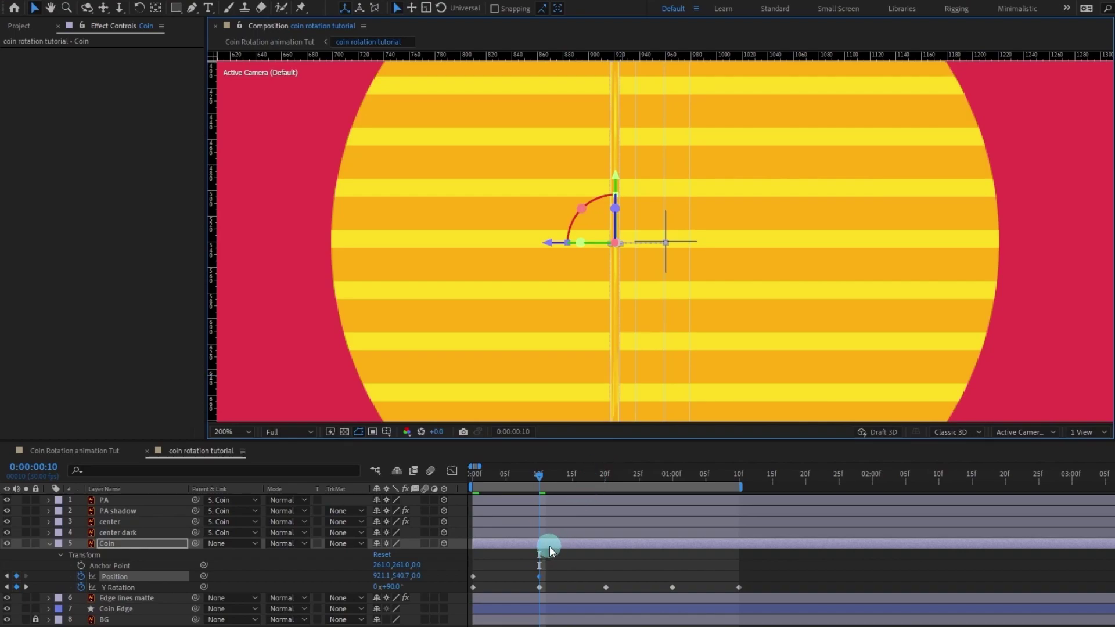
key(Right)
key(Right)
key(Right)
key(Right)
key(Right)
key(Right)
key(Right)
key(Right)
key(Right)
key(Right)
key(Right)
key(Right)
key(Right)
key(Right)
key(Right)
key(Right)
key(Right)
key(Right)
key(Right)
key(Right)
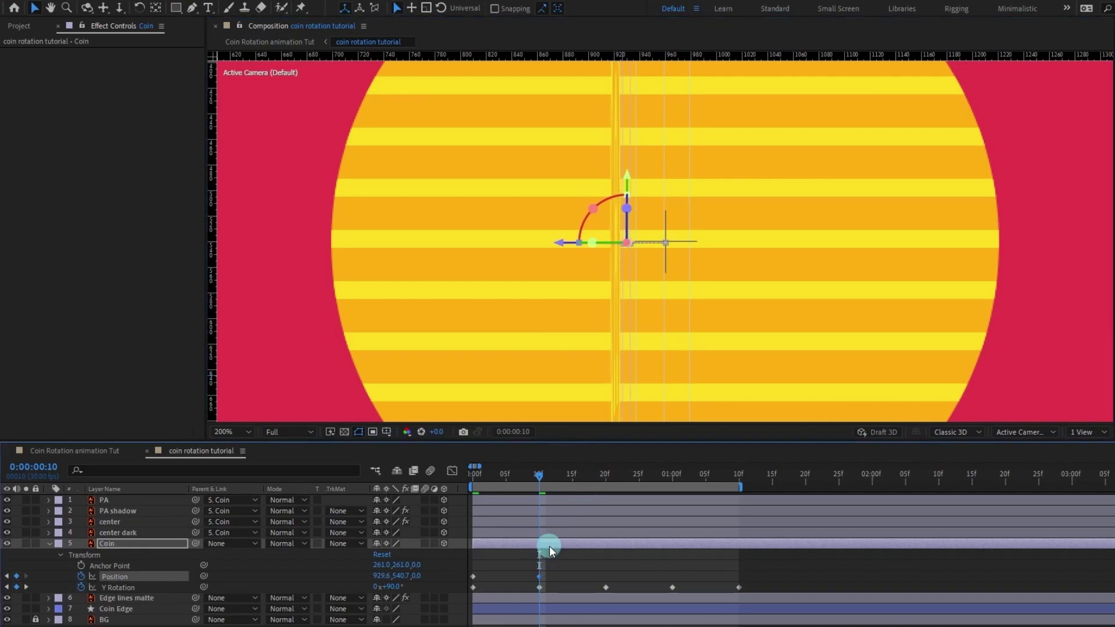
key(Right)
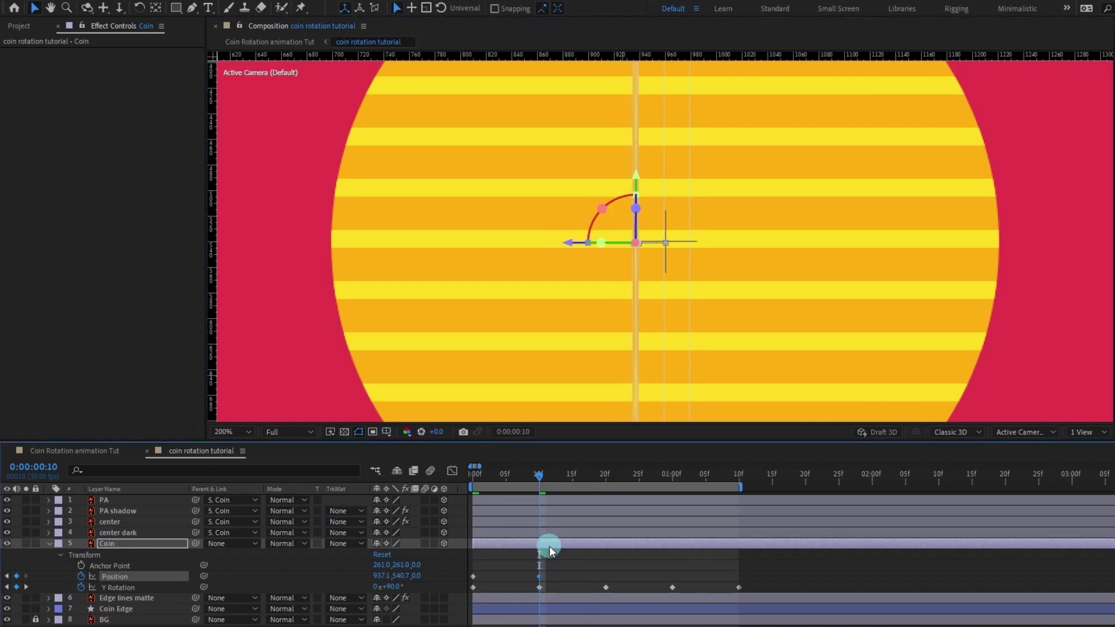
key(k)
key(comma)
key(comma)
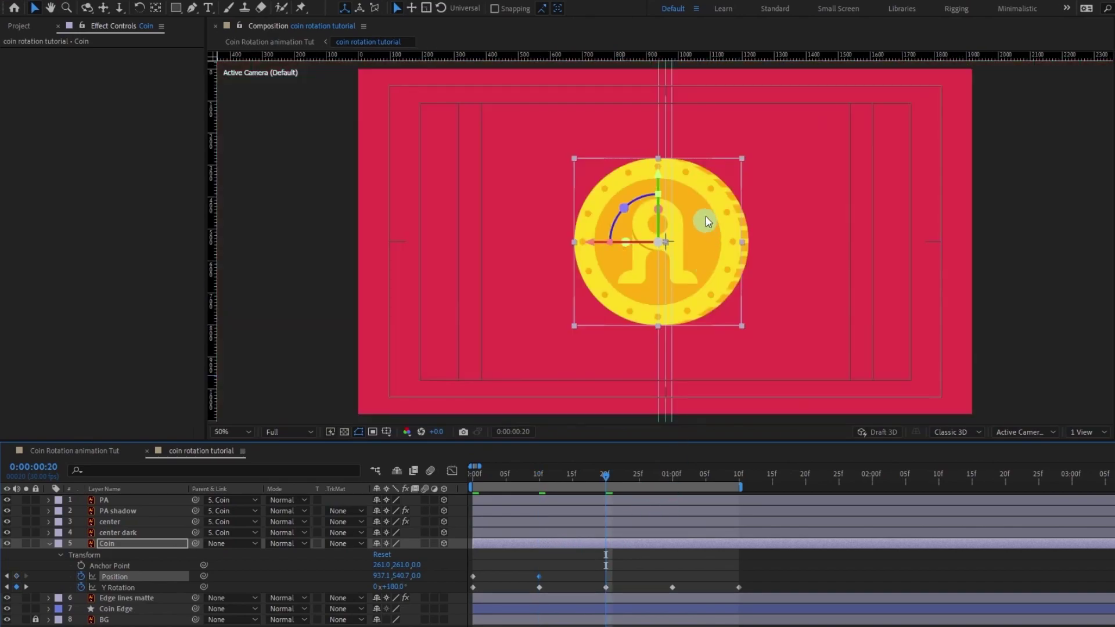
drag(483, 575, 461, 583)
key(ctrl+c)
key(ctrl+v)
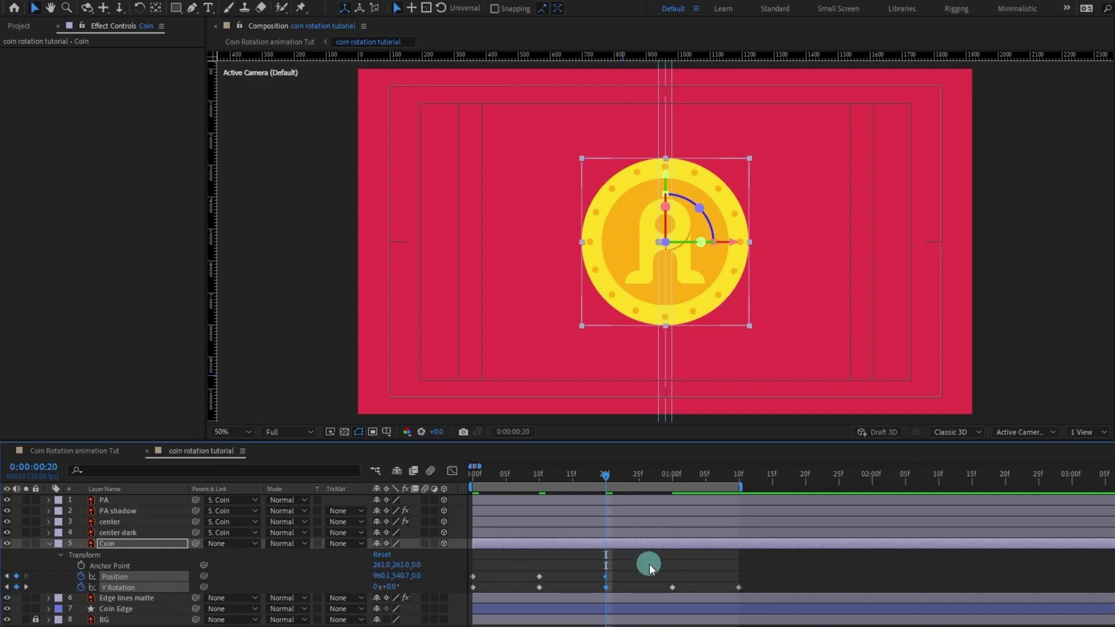
click(650, 565)
key(ctrl+z)
click(650, 564)
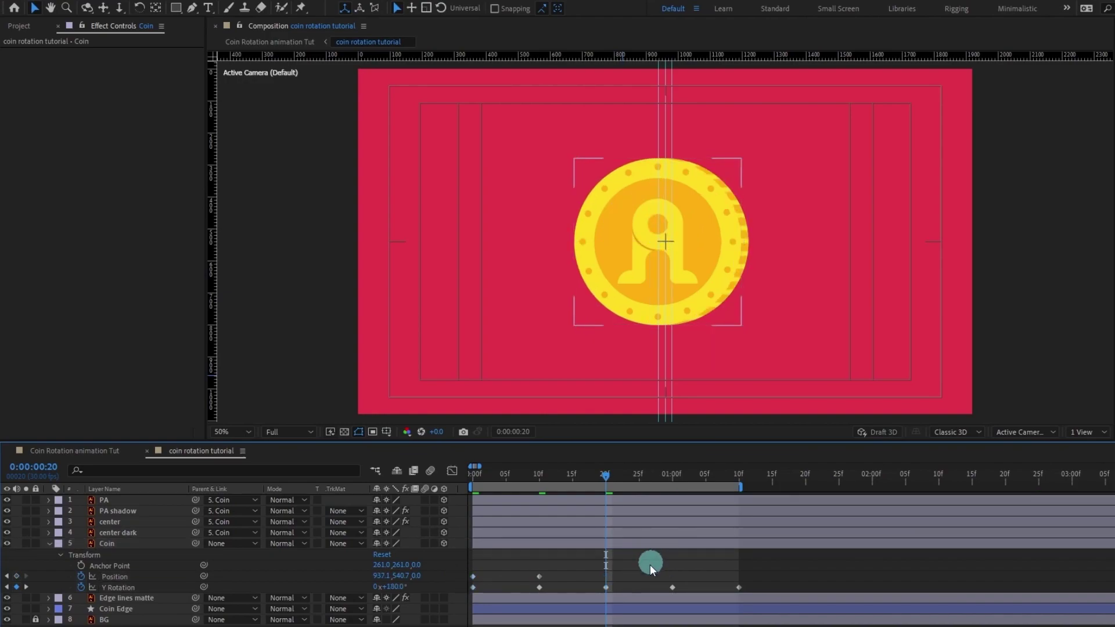
Step: Copy only the Coin layer's first Position keyframe to frame 20
drag(481, 580, 468, 577)
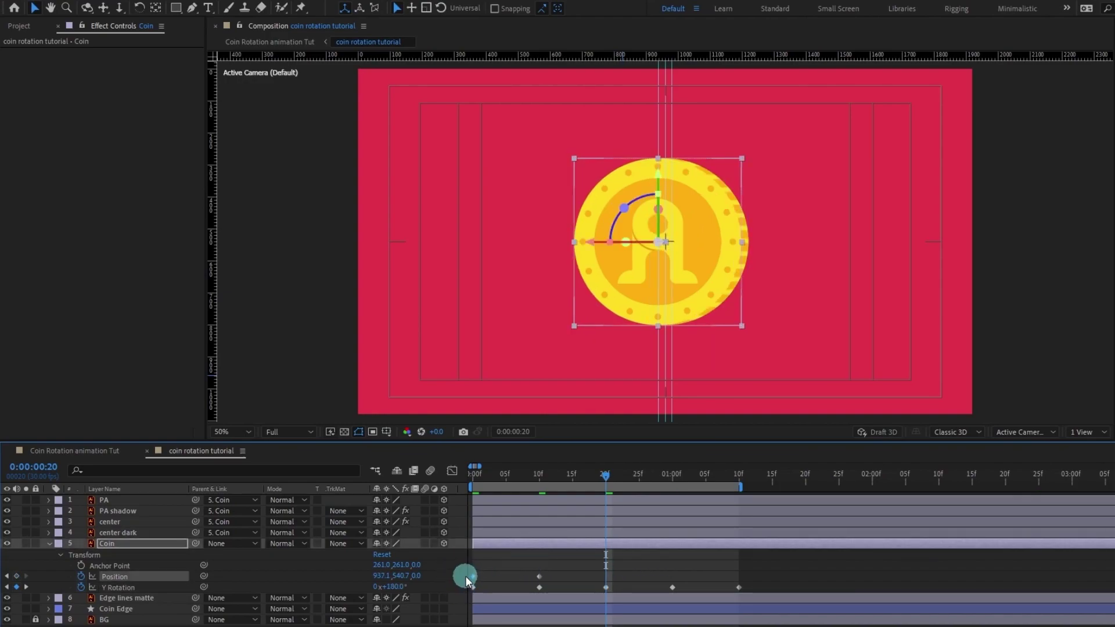
key(ctrl+c)
key(ctrl+v)
click(650, 574)
Step: At the 0:00:01:00 rotation keyframe, shift the Coin layer horizontally to the right guide, to an X position of 979.1
key(k)
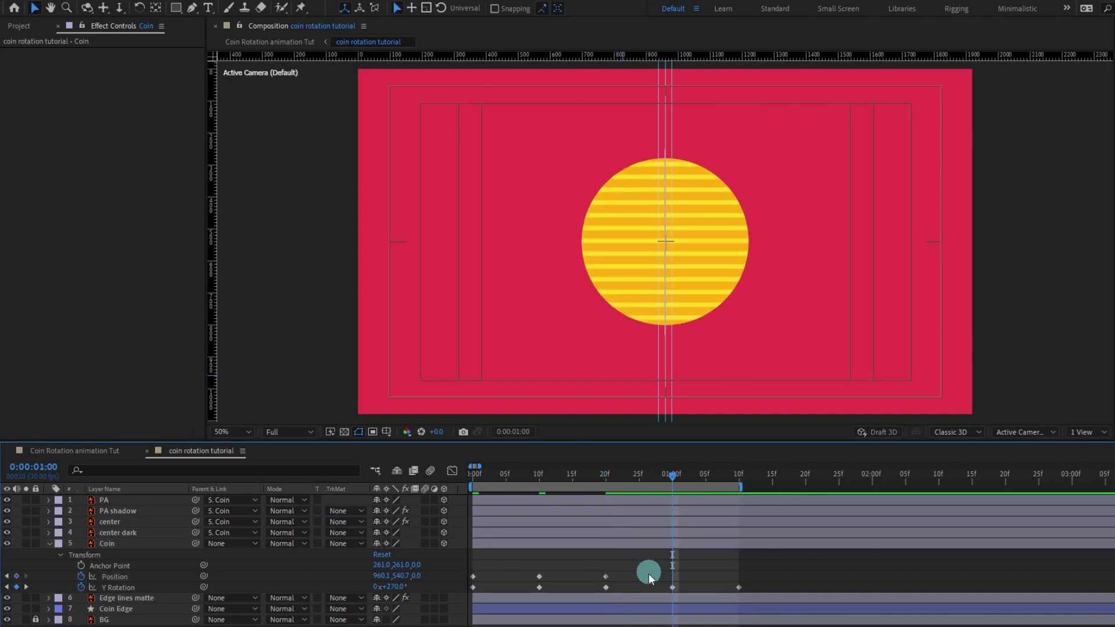
key(slash)
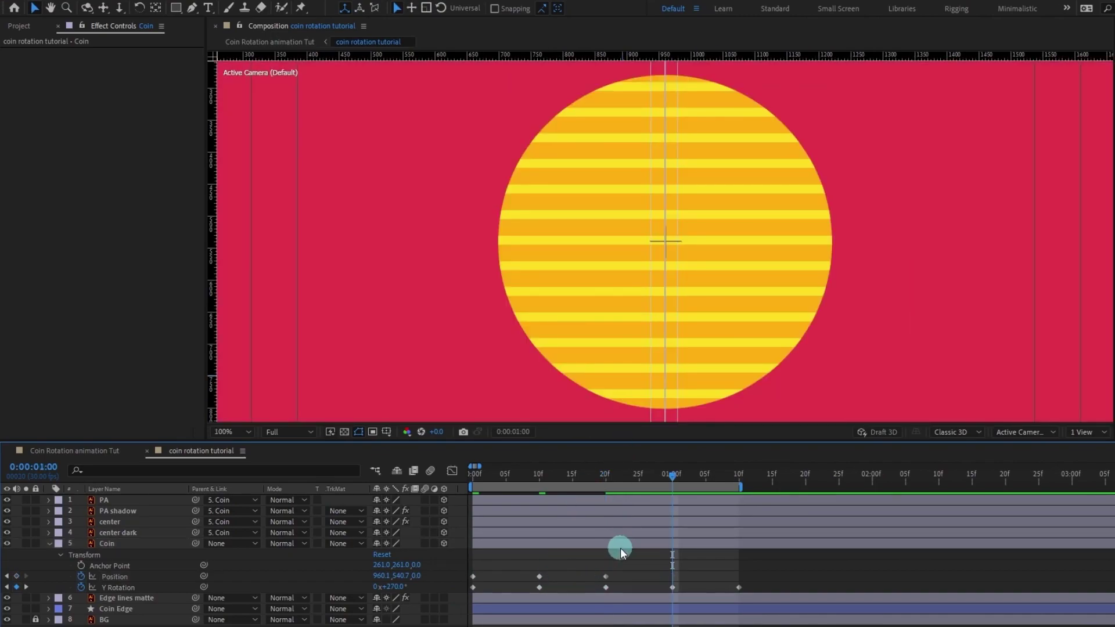
click(619, 546)
key(Right)
key(Right)
key(Right)
key(Right)
key(Right)
key(Right)
key(Right)
key(Right)
key(Right)
key(Right)
key(Right)
key(Right)
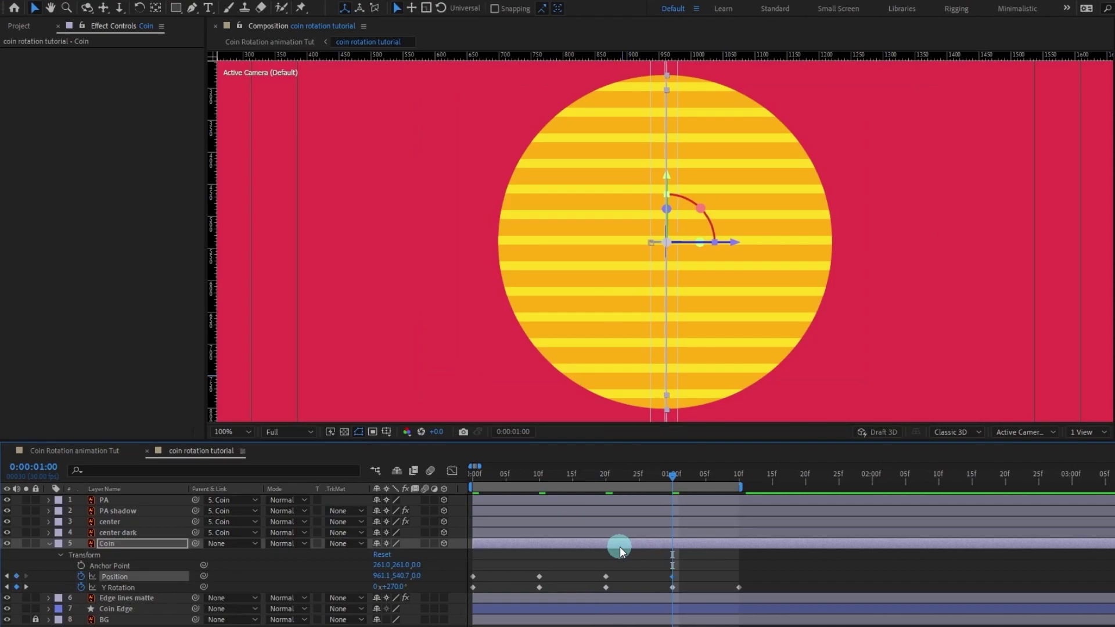
key(Right)
key(Right)
key(Right)
key(Right)
key(Right)
key(Right)
key(Right)
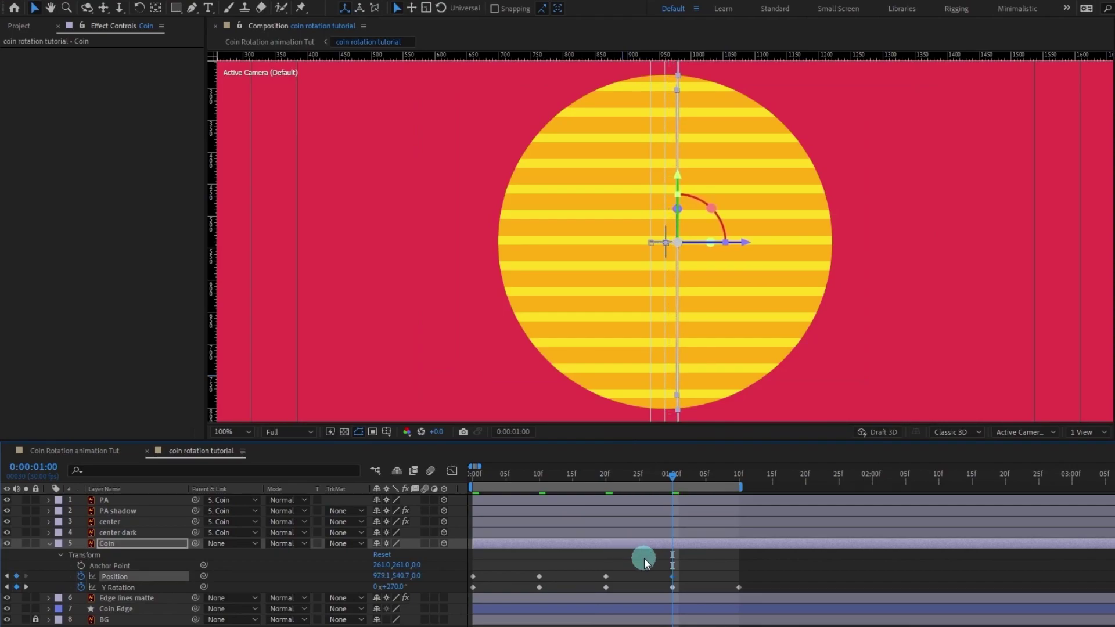
Step: Copy the Coin layer's first Position keyframe to 0:00:01:10 and preview the rotation from the first frame
key(k)
key(k)
drag(494, 570, 467, 578)
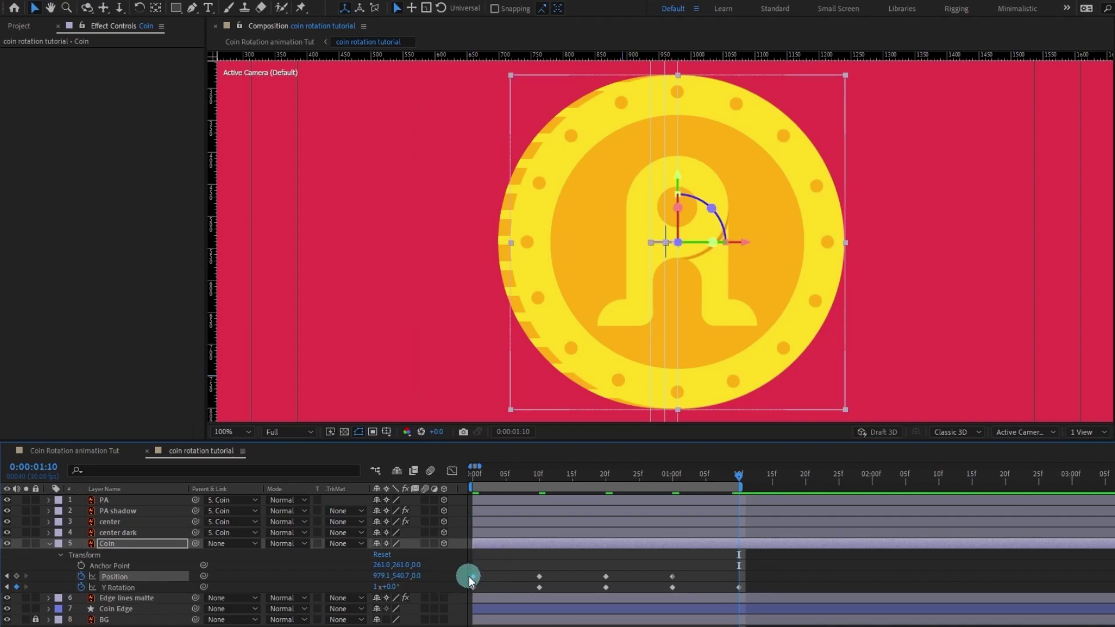
key(ctrl+c)
key(ctrl+v)
drag(504, 475, 469, 459)
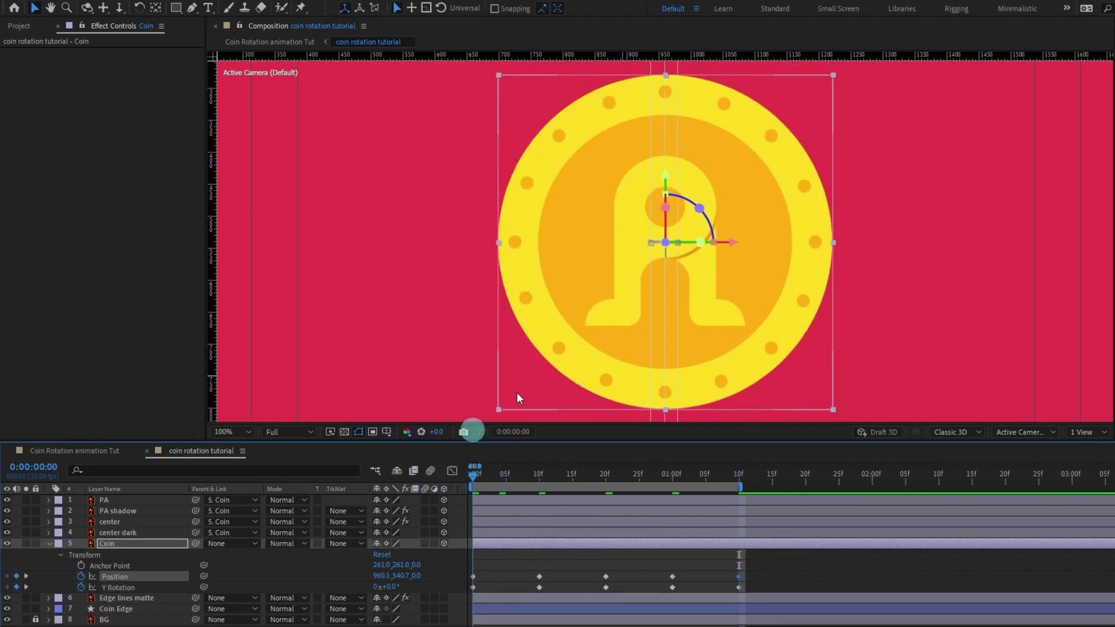
scroll(668, 259, down, 1)
key(space)
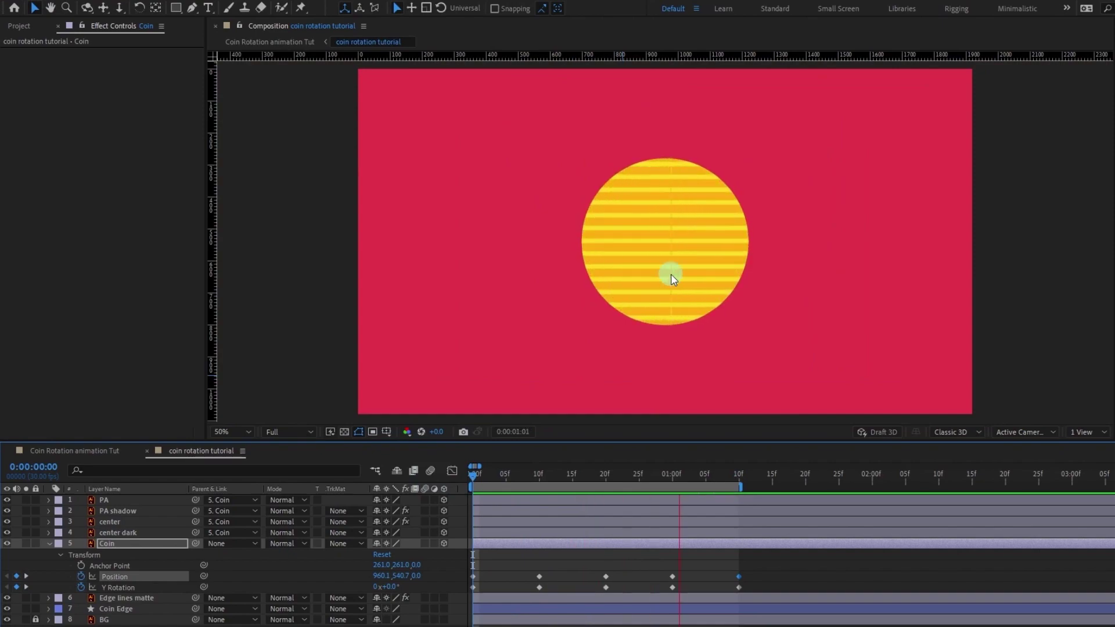
click(666, 339)
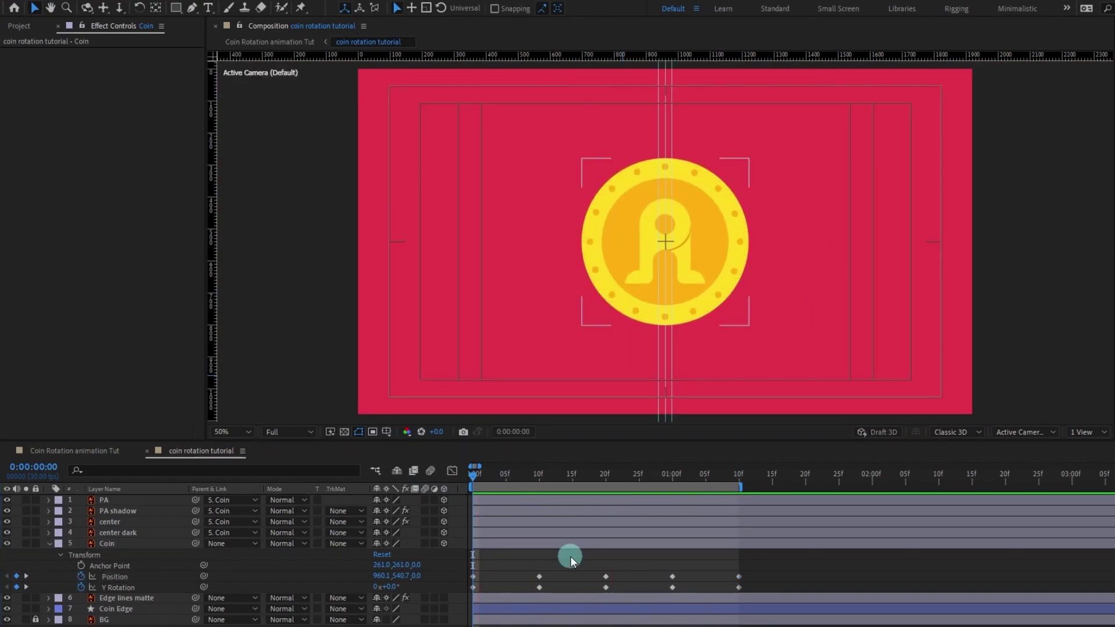
Step: Expand the Coin Edge layer's Group 1 down to Path 1 and set a Path keyframe at the first frame
click(133, 610)
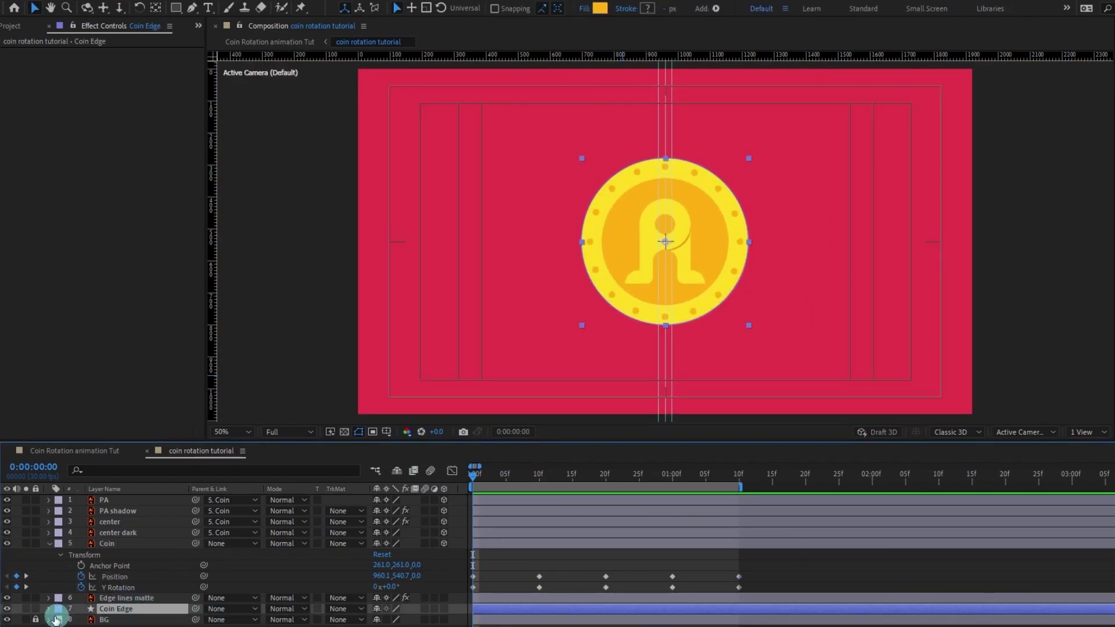
click(49, 609)
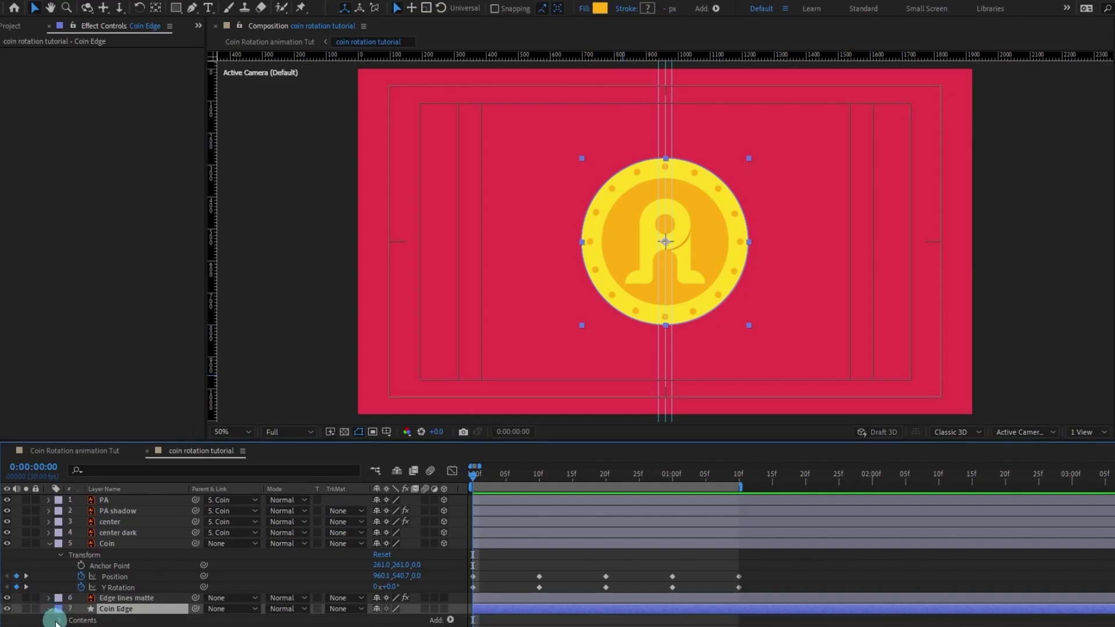
click(60, 622)
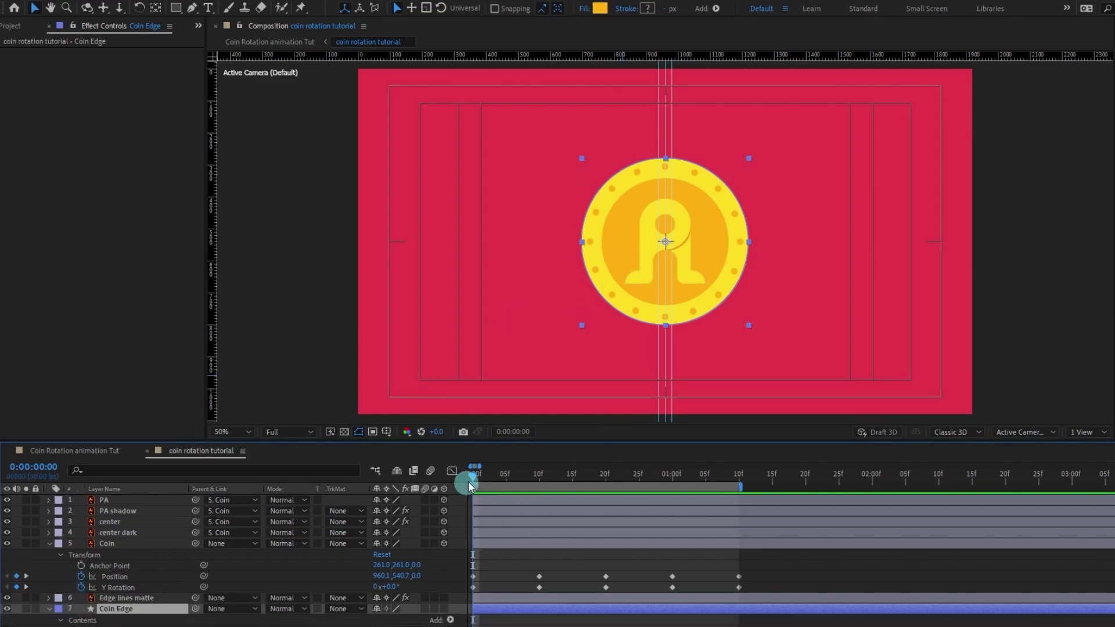
drag(482, 475, 172, 569)
scroll(171, 568, down, 1)
click(112, 605)
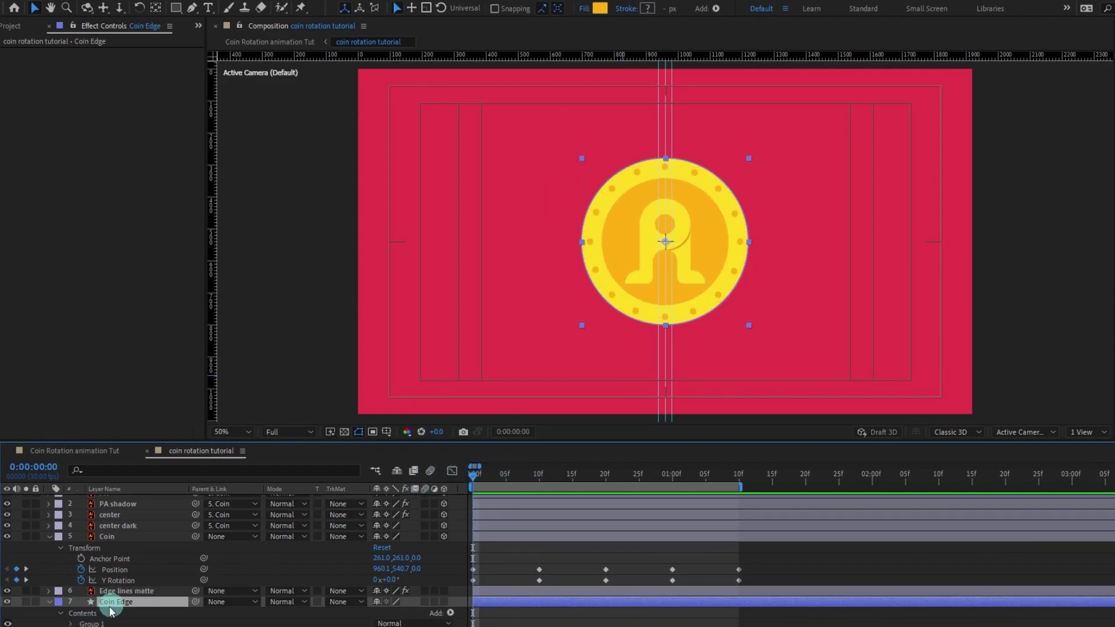
click(67, 624)
scroll(76, 610, down, 3)
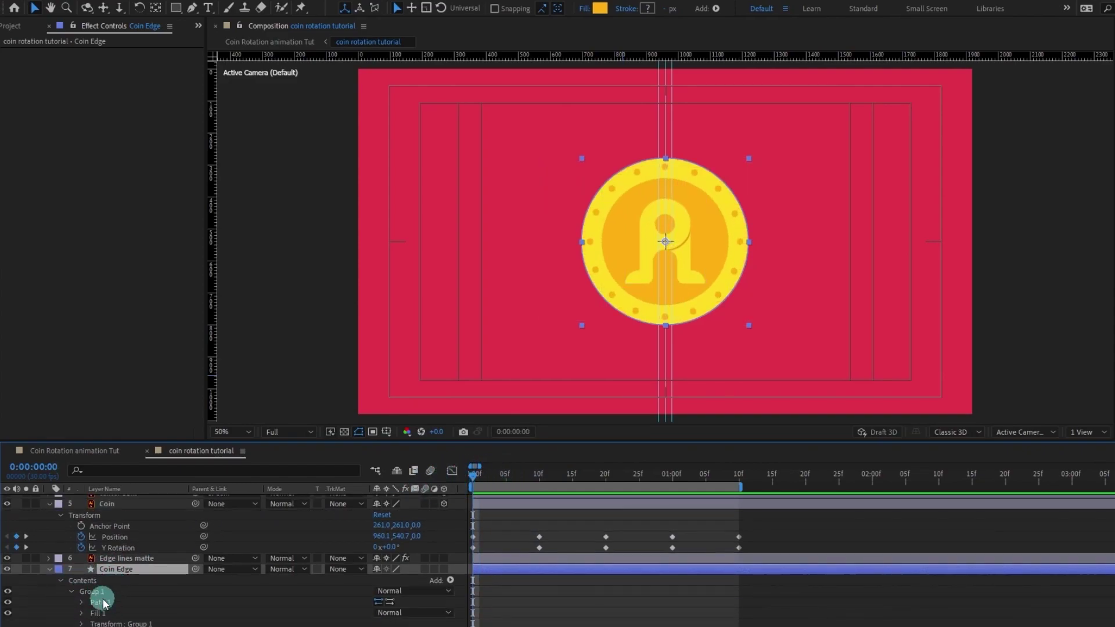
click(82, 603)
click(102, 613)
click(594, 612)
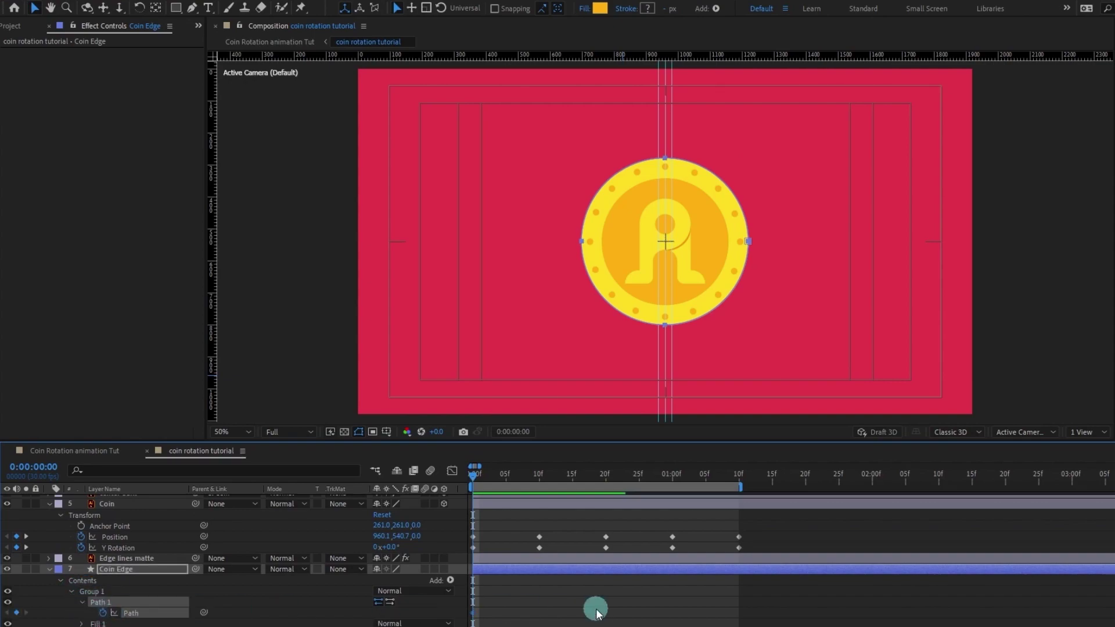
Step: Add a Path keyframe with the same shape to the Coin Edge layer at frame 10
key(k)
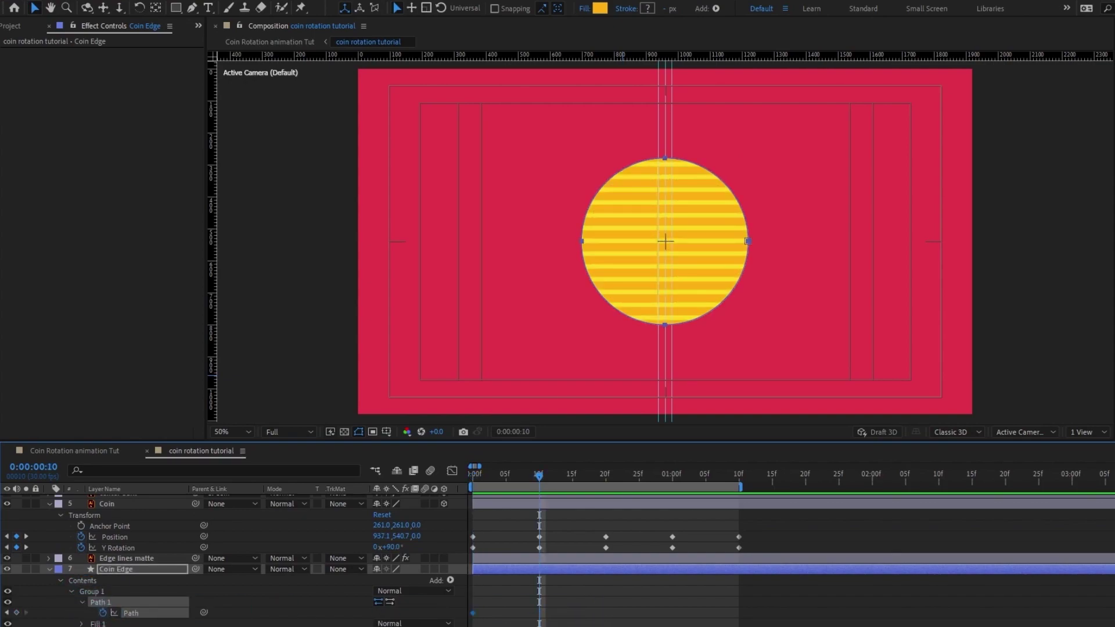
click(17, 613)
click(16, 613)
Step: At frame 5, reshape the Coin Edge path's left side by moving its left point and adjacent handles inward to follow the coin face
key(Home)
click(56, 467)
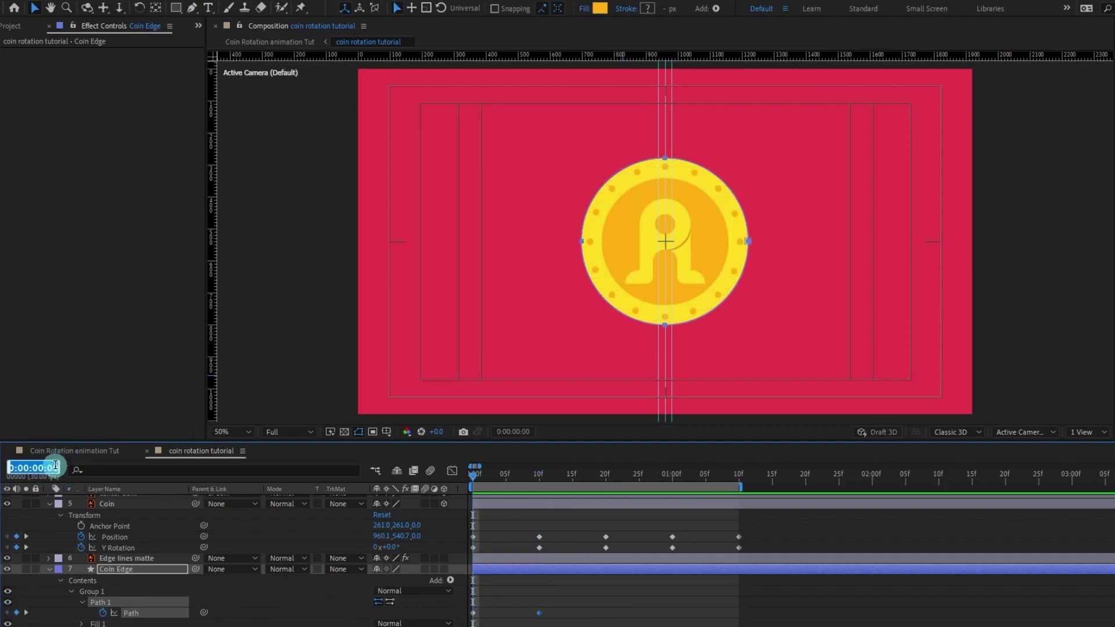
text(+5)
key(Return)
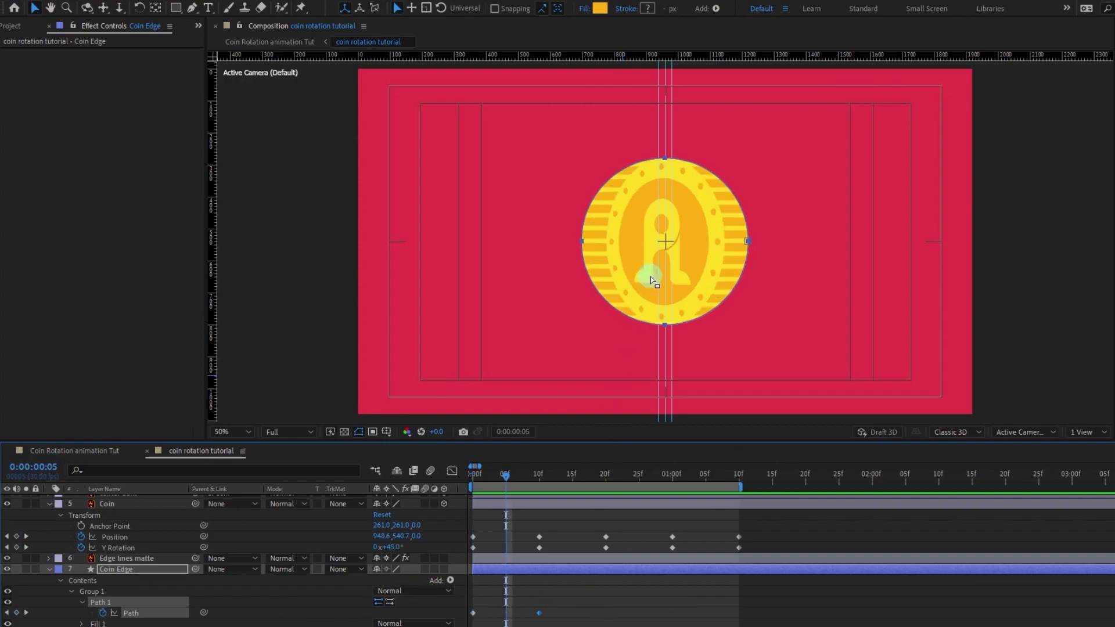
scroll(651, 277, up, 1)
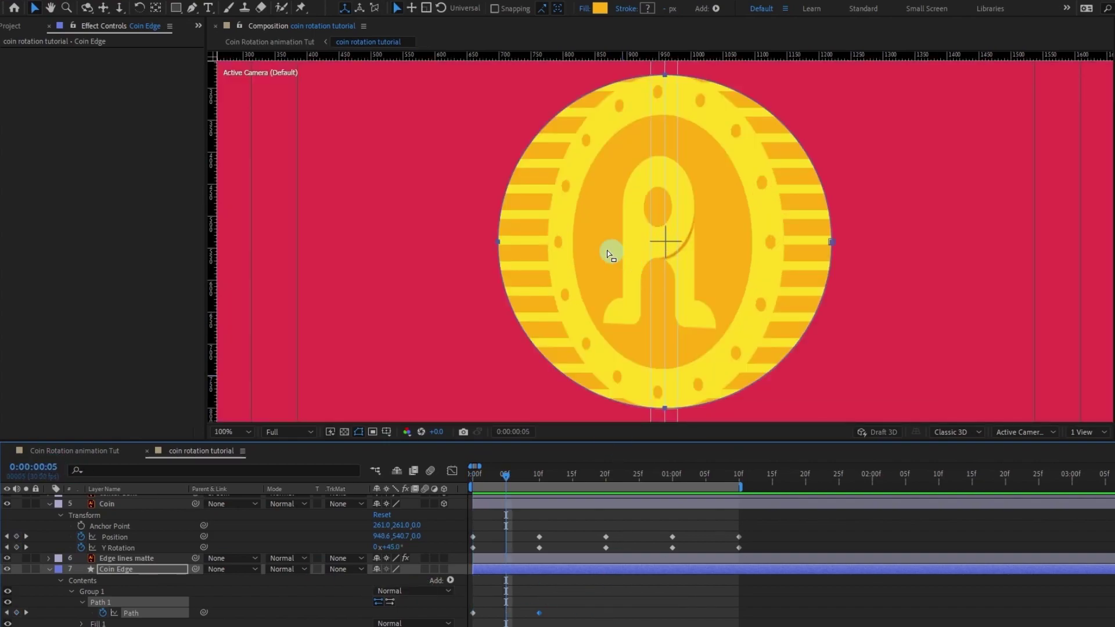
click(113, 598)
drag(448, 161, 549, 243)
key(period)
drag(460, 146, 537, 137)
key(comma)
drag(543, 417, 512, 237)
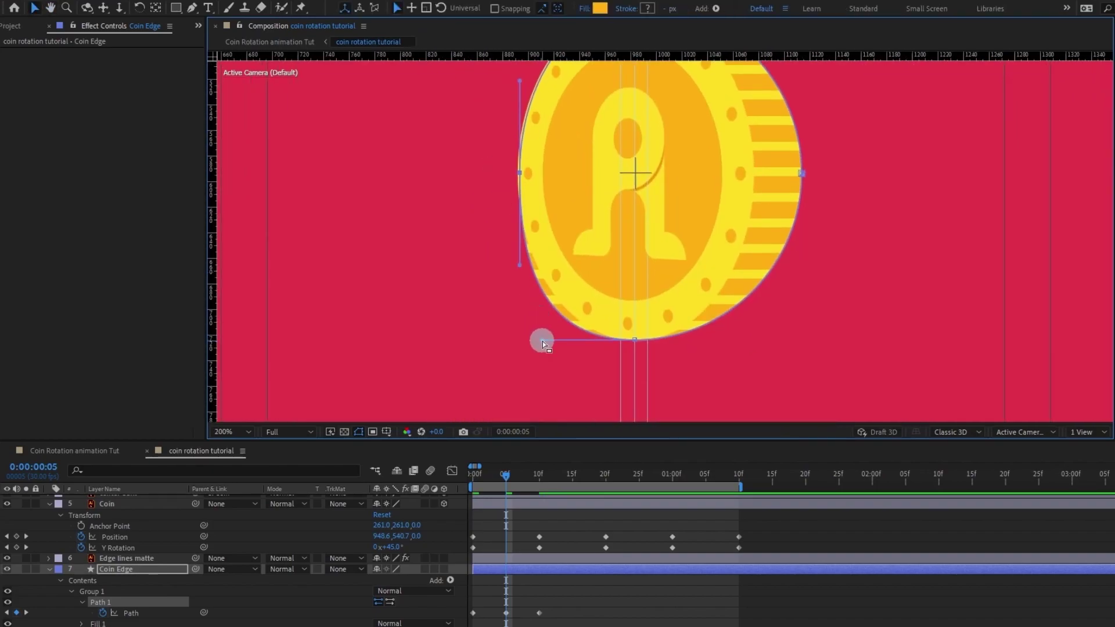
key(period)
drag(520, 324, 495, 197)
drag(396, 309, 451, 305)
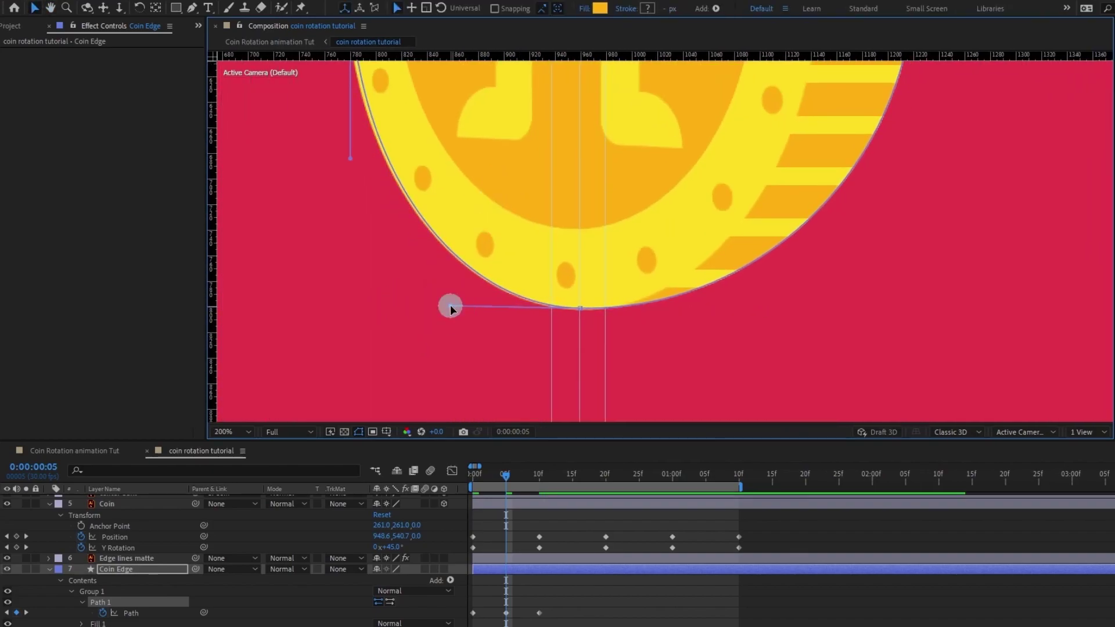
Step: Add a vertex to the Coin Edge path just right of its top point with the Add Vertex tool
scroll(459, 331, down, 3)
click(163, 602)
scroll(623, 225, up, 3)
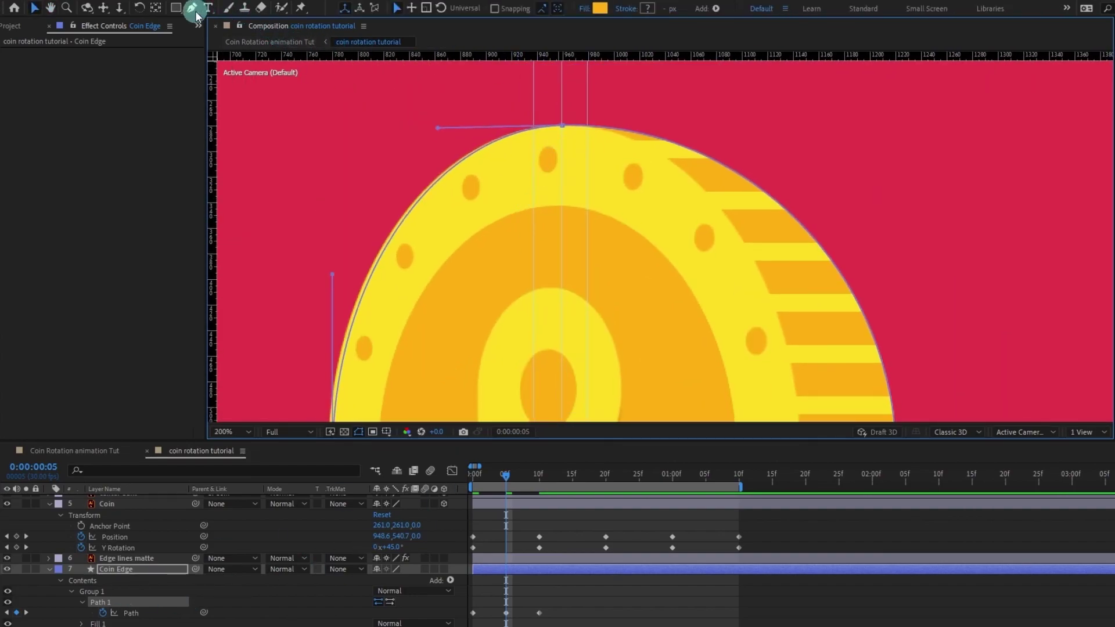
drag(192, 8, 224, 22)
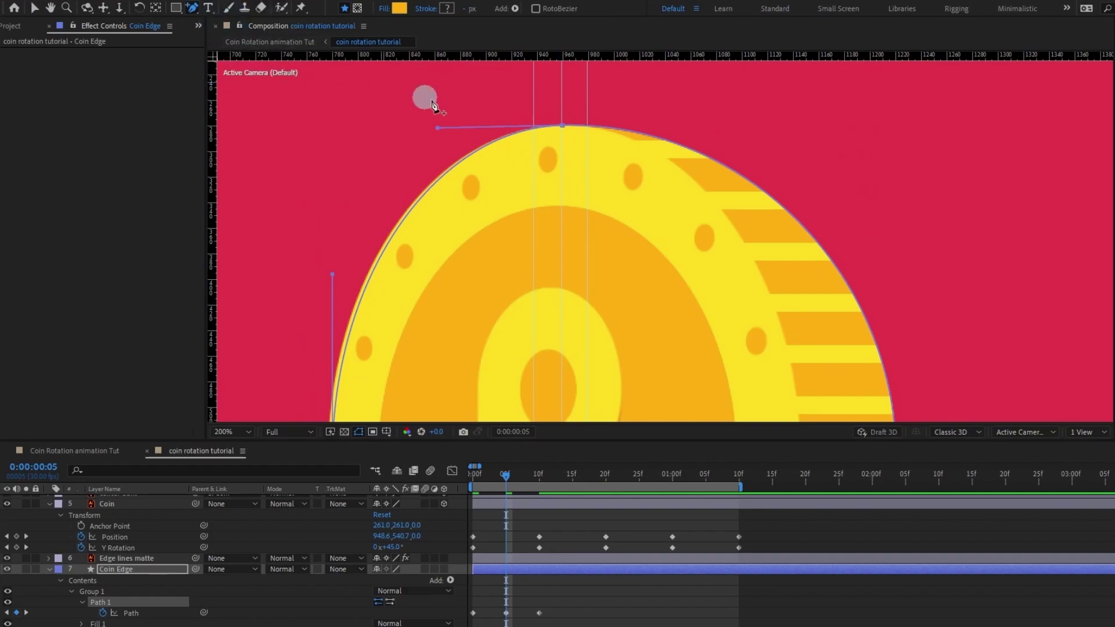
click(571, 131)
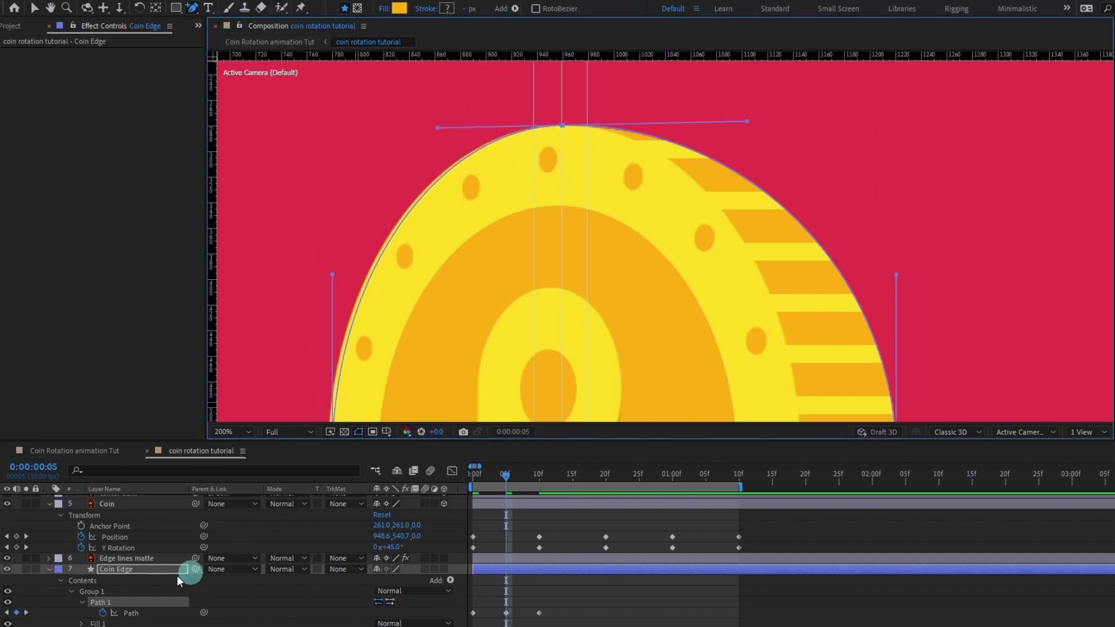
click(114, 592)
click(110, 603)
click(575, 125)
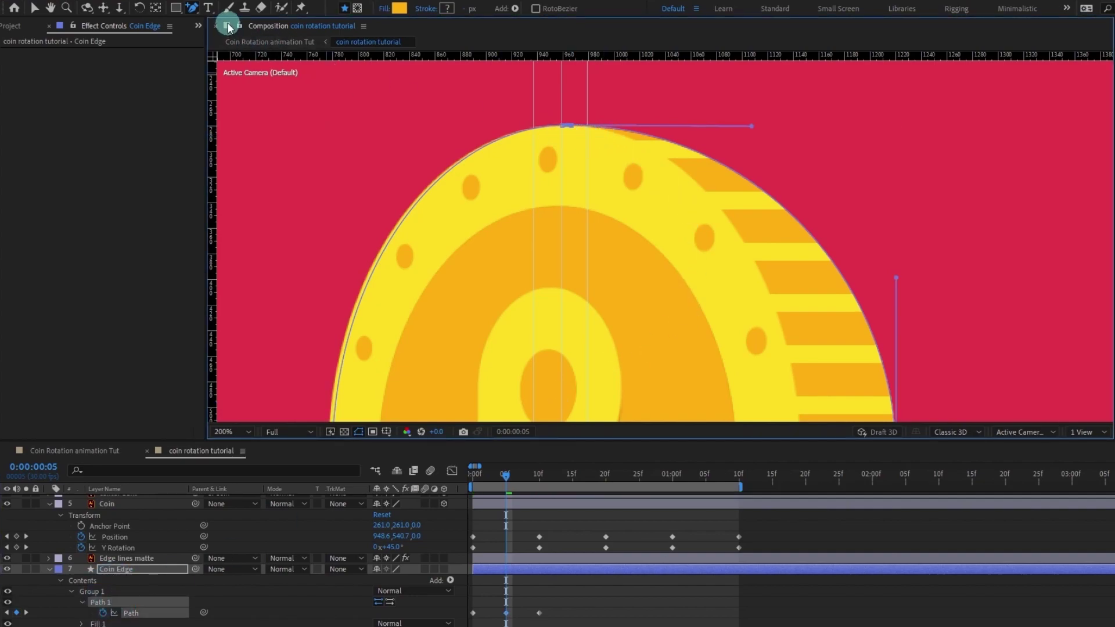
Step: Add a matching vertex to the Coin Edge path just right of its bottom point
click(192, 9)
drag(192, 9, 258, 21)
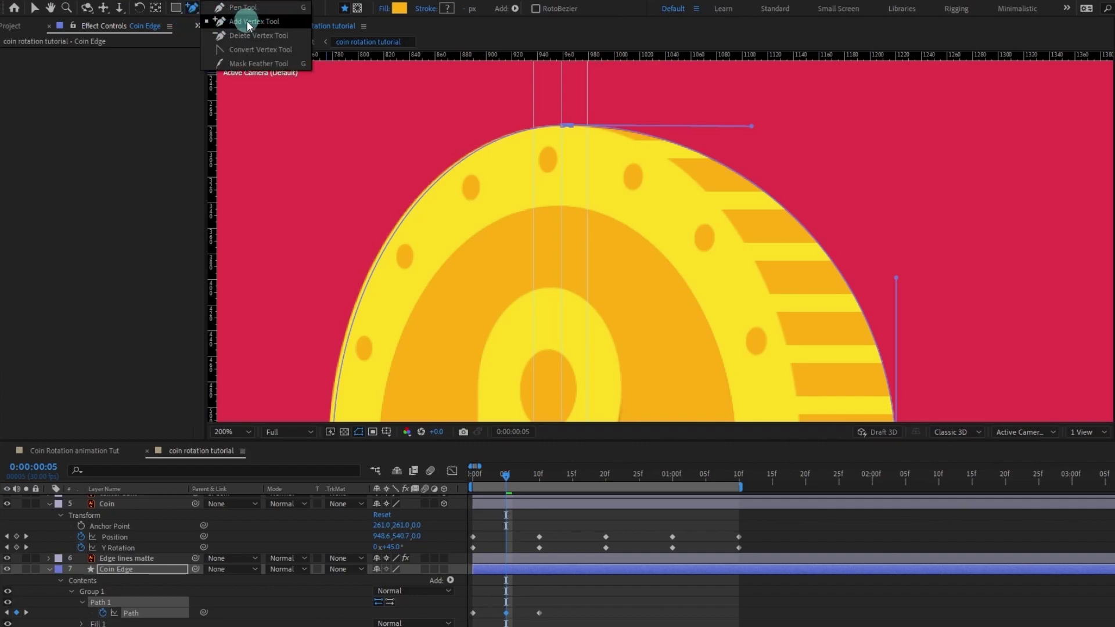
click(248, 22)
scroll(667, 238, down, 1)
key(space)
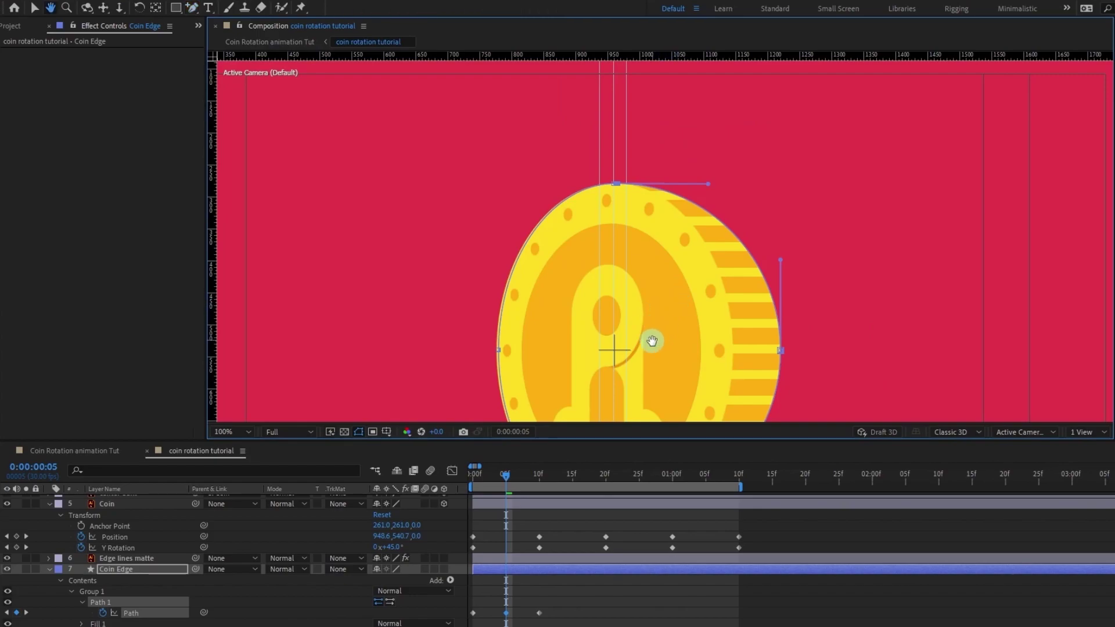
drag(652, 341, 598, 124)
scroll(560, 324, up, 2)
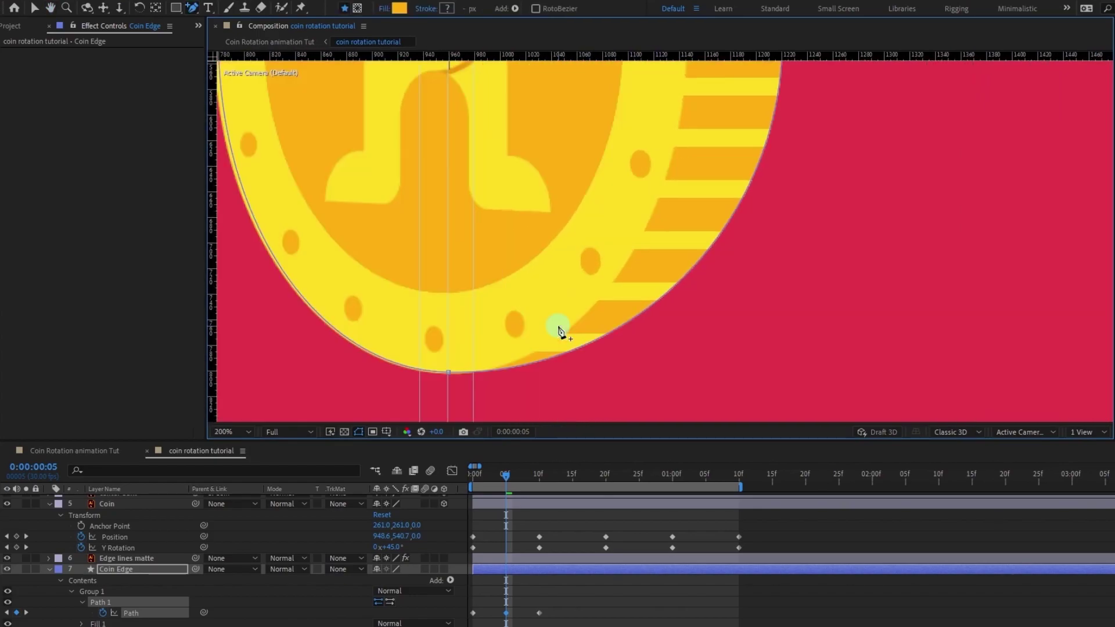
click(455, 374)
scroll(544, 347, down, 2)
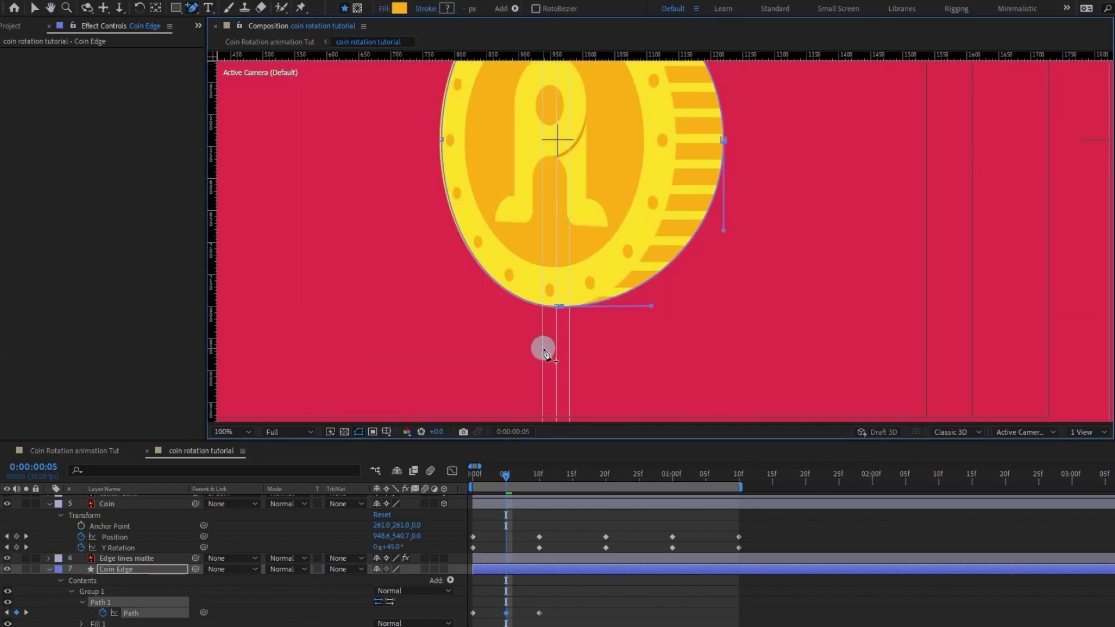
Step: At frame 5, move the added bottom and top vertices of the Coin Edge path outward to the right by equal amounts
drag(541, 189, 528, 256)
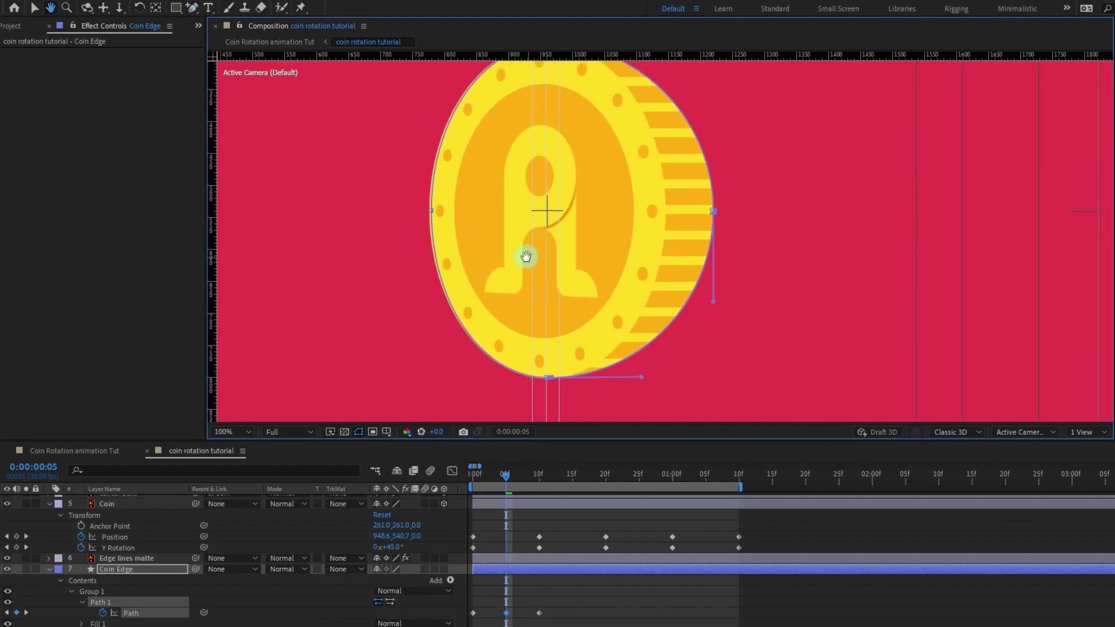
click(116, 596)
click(107, 603)
key(v)
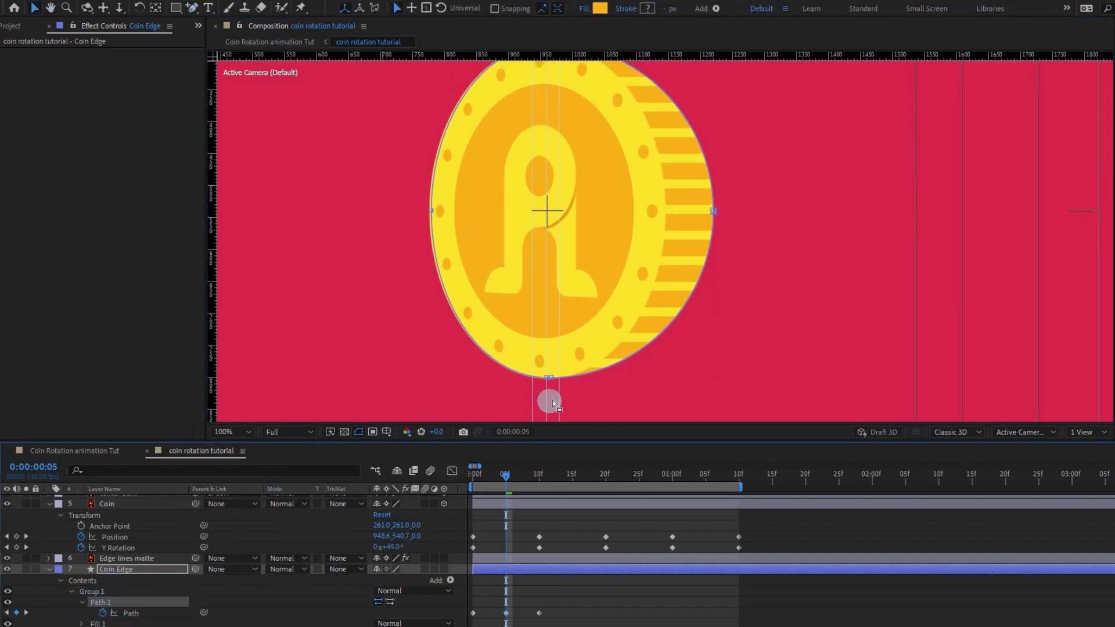
drag(555, 381, 594, 379)
drag(594, 188, 598, 278)
drag(555, 135, 591, 135)
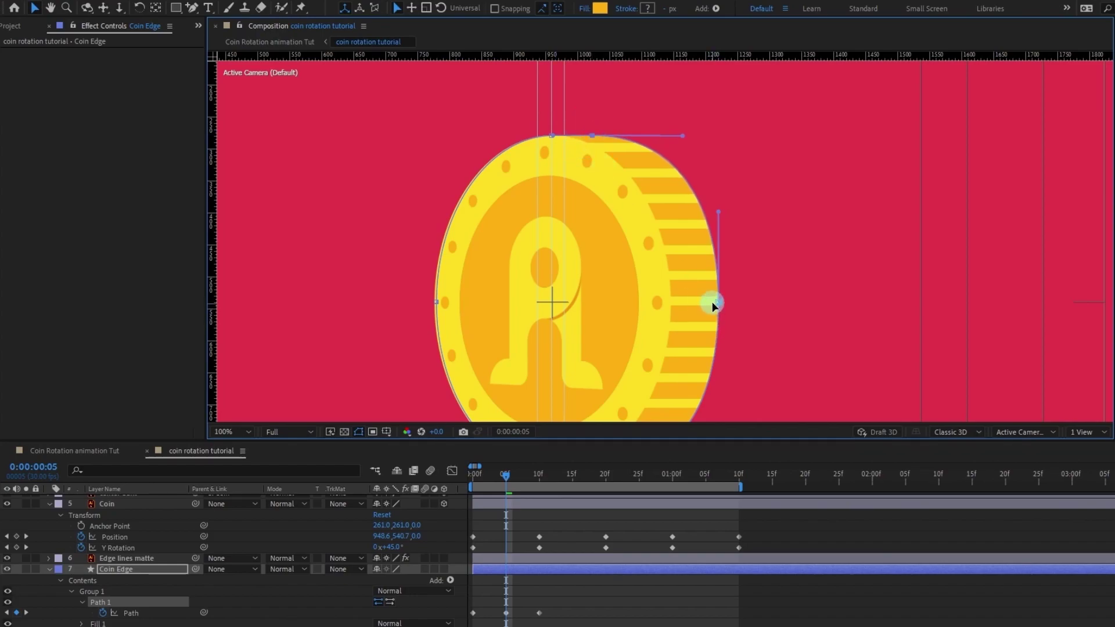
Step: Pull the Coin Edge path's right point inward and shorten the top and bottom handles to narrow the visible edge
drag(715, 301, 704, 302)
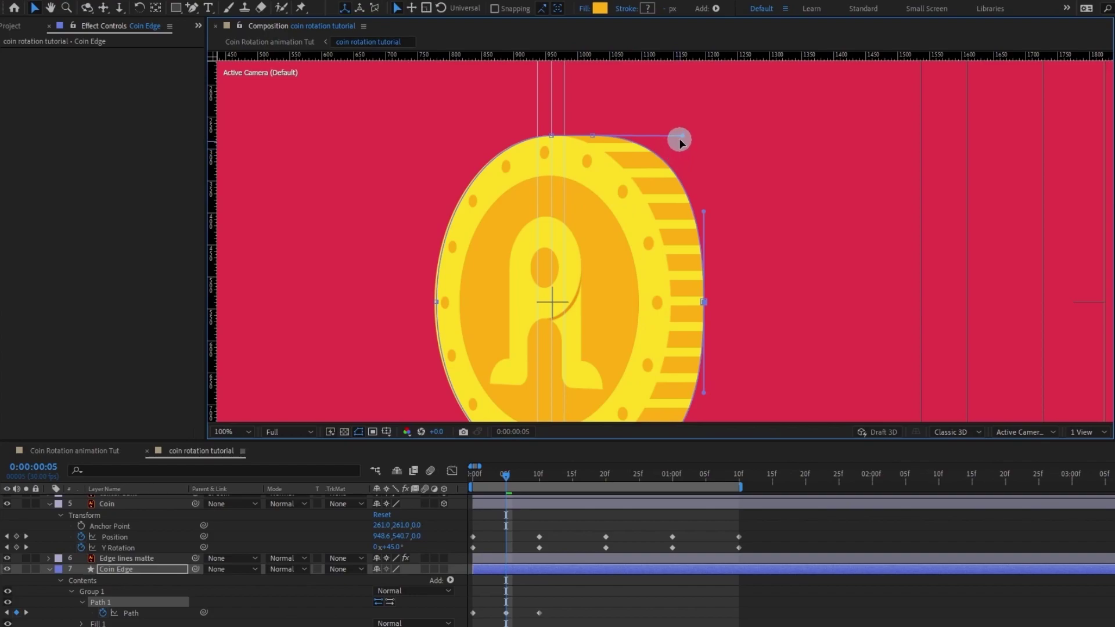
drag(680, 139, 647, 135)
drag(677, 303, 662, 171)
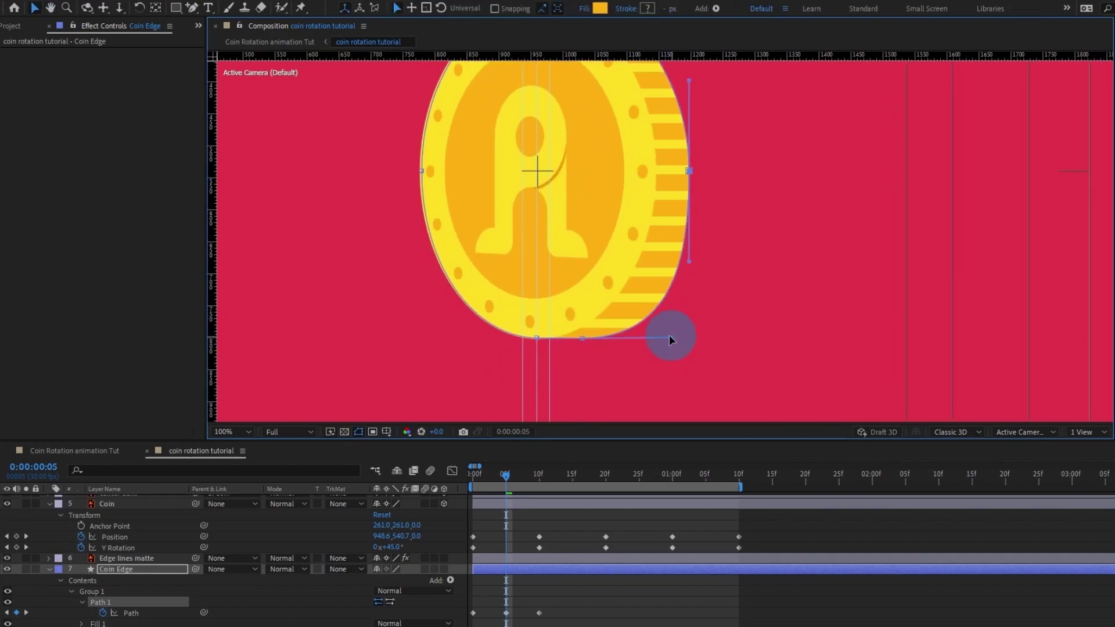
drag(669, 335, 629, 338)
scroll(652, 301, up, 2)
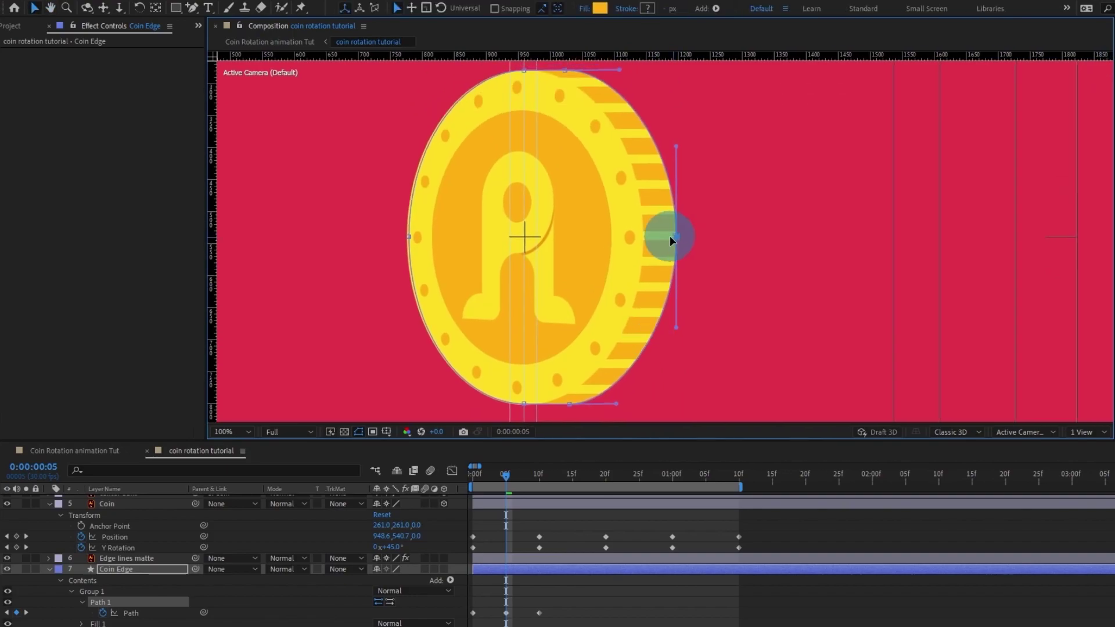
drag(675, 237, 667, 237)
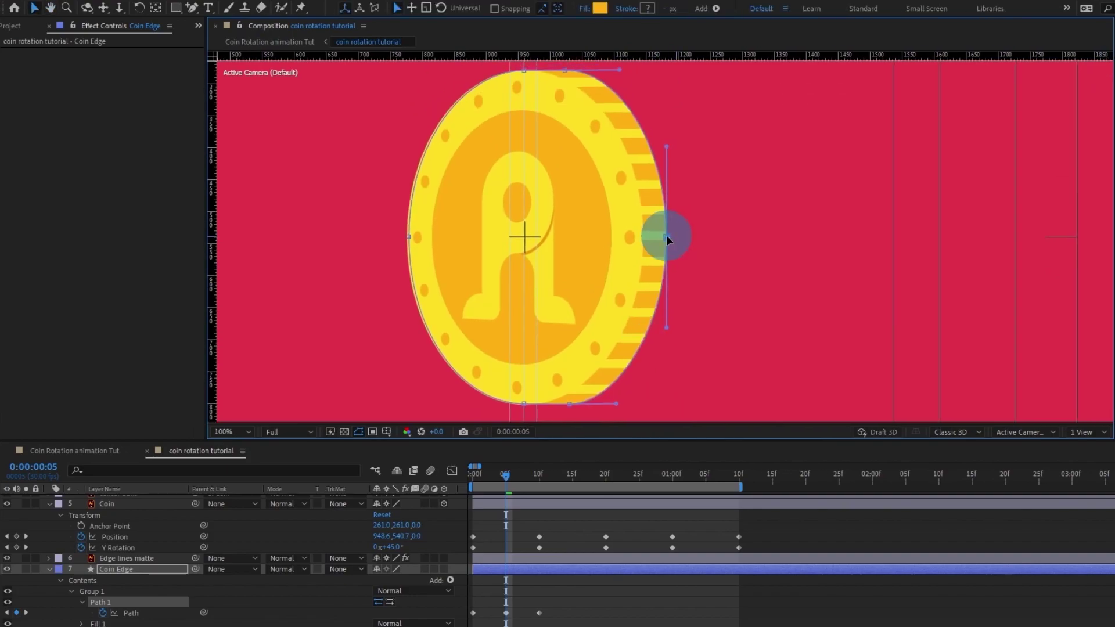
Step: Copy the Coin Edge Path keyframe from frame 5 and paste it at frame 10
click(589, 526)
scroll(751, 331, down, 1)
click(587, 503)
key(k)
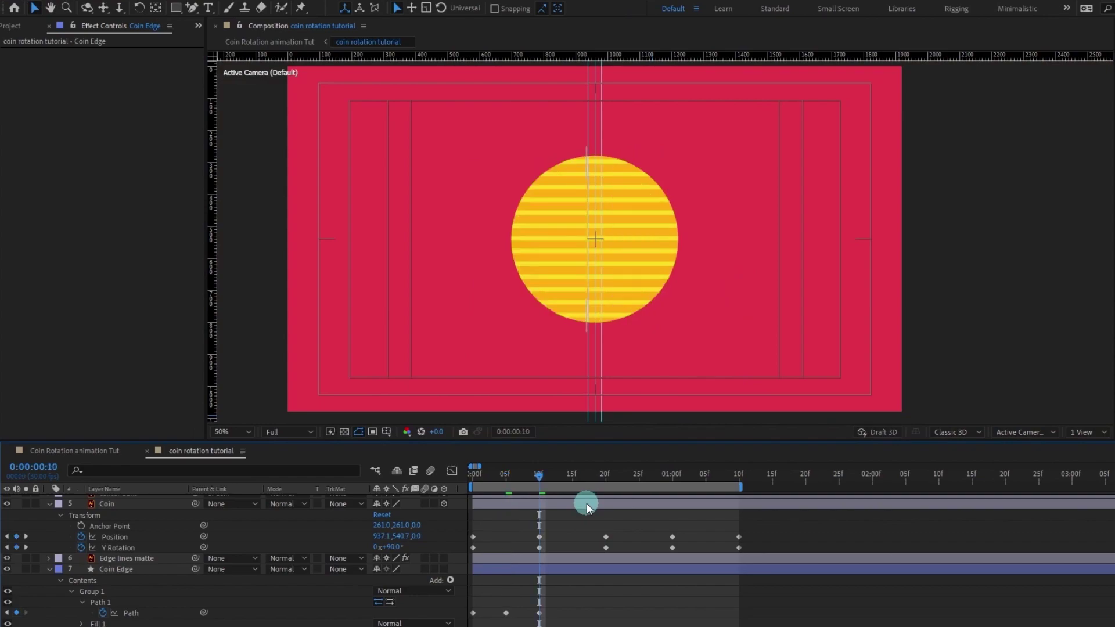
click(611, 220)
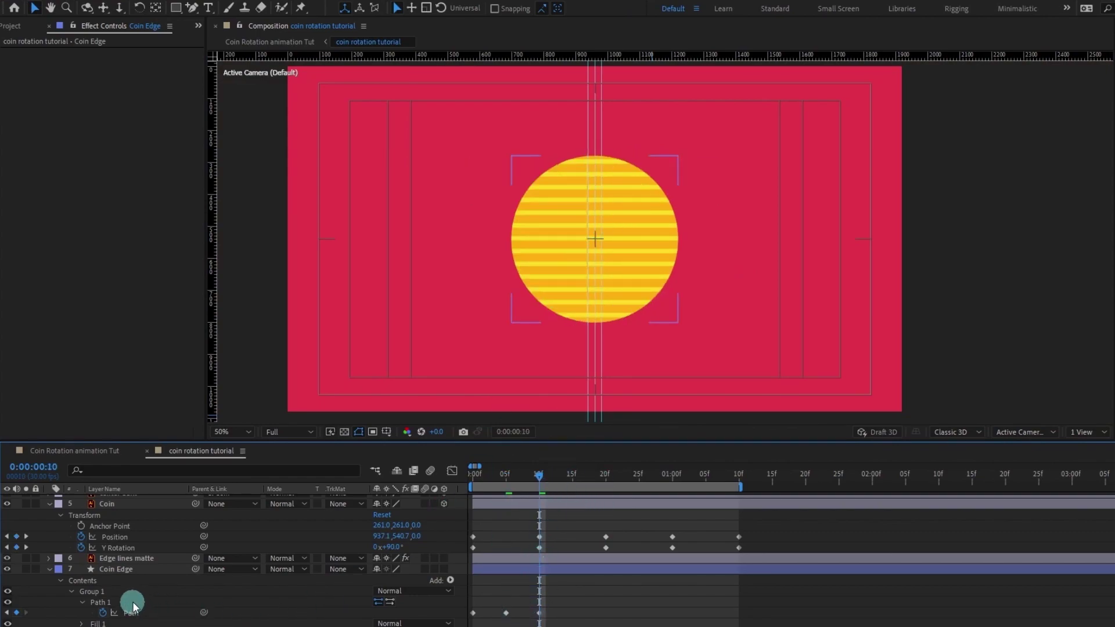
drag(515, 609, 500, 617)
key(ctrl+c)
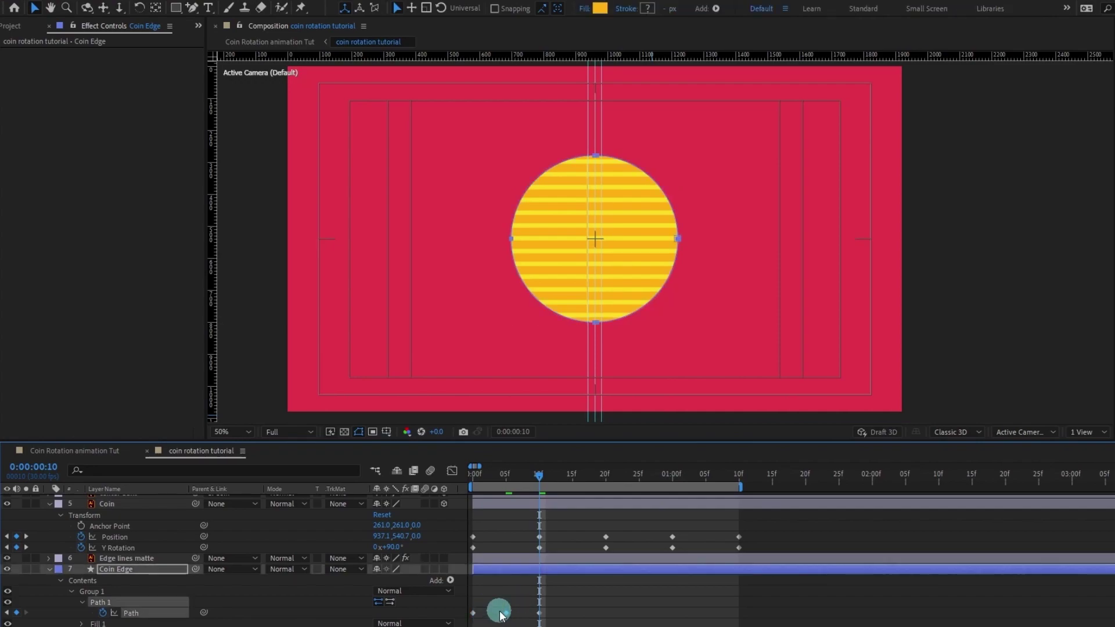
key(ctrl+v)
Step: At frame 10, align the Coin Edge path's left point with the left guide and retract the upper-left handle to straighten that side
click(134, 592)
click(118, 603)
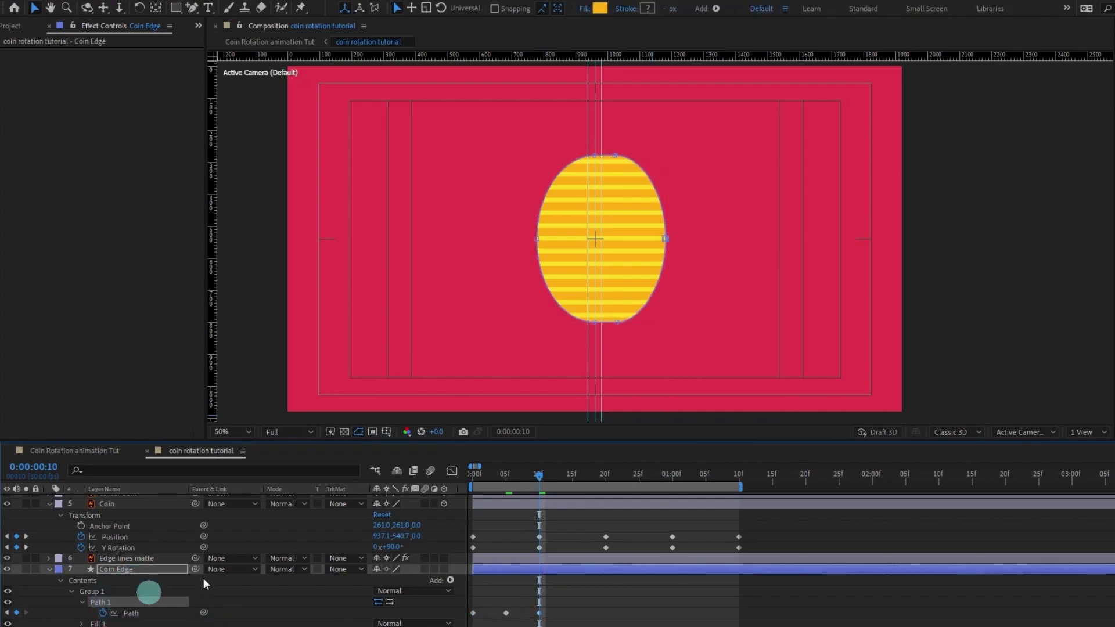
key(period)
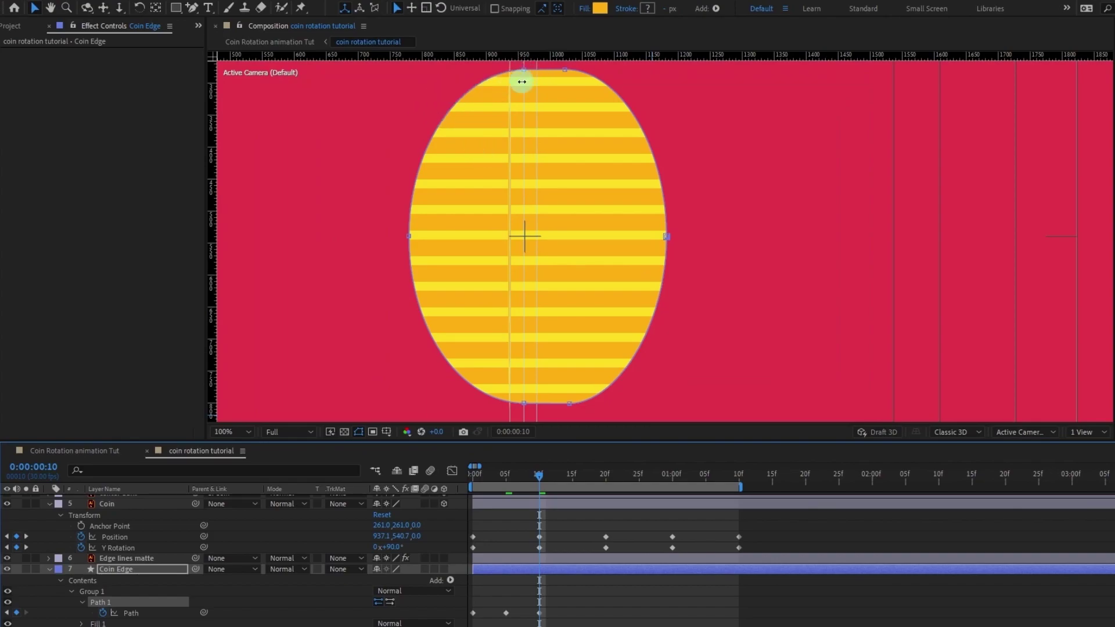
drag(438, 145, 502, 196)
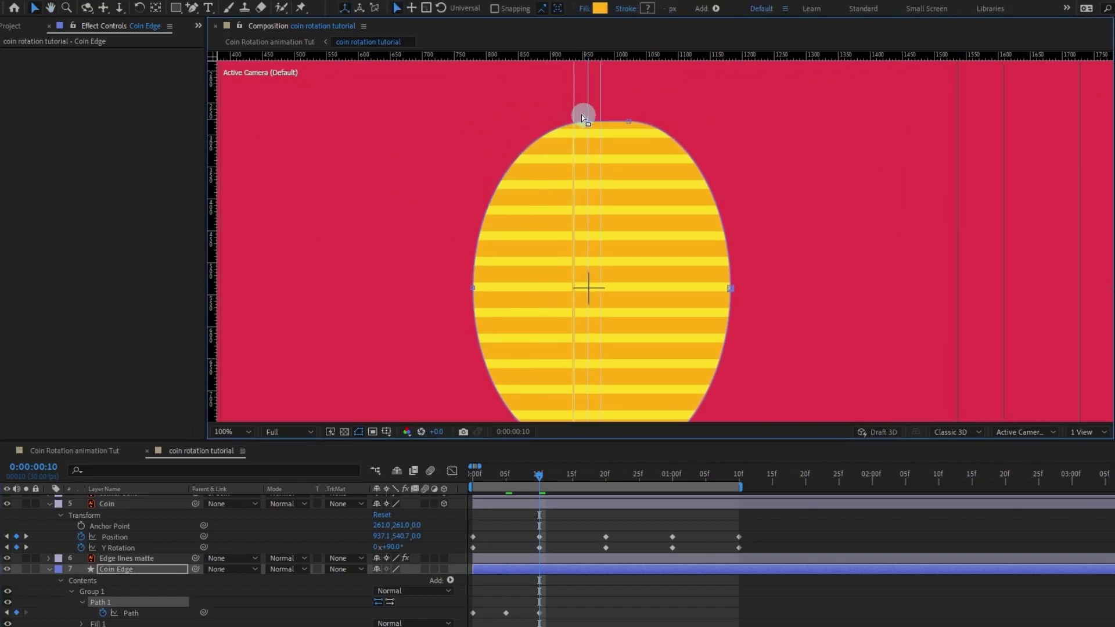
drag(473, 287, 573, 286)
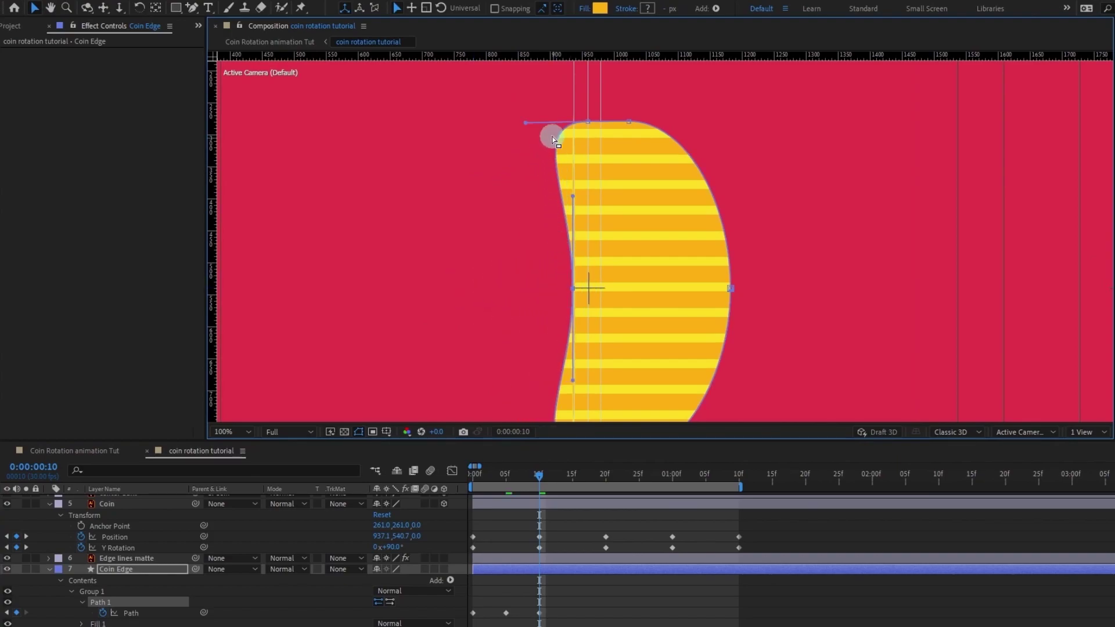
drag(532, 126, 568, 124)
scroll(511, 140, up, 1)
key(space)
drag(455, 134, 569, 304)
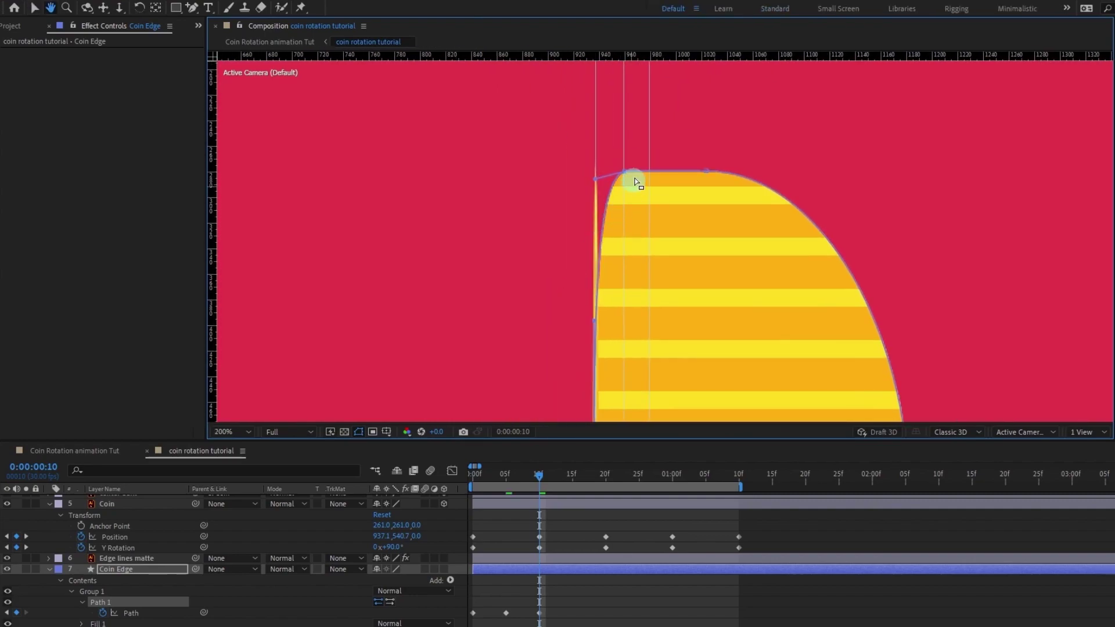
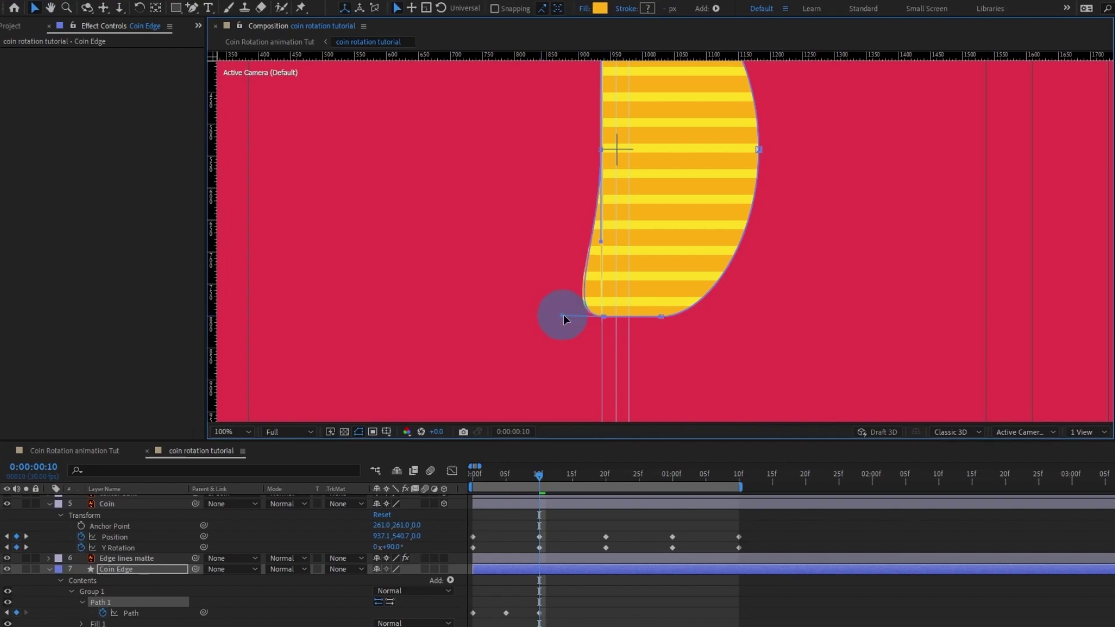
Step: Square the Coin Edge path's lower-left corner against the left guide by retracting its bottom handle
drag(605, 316, 604, 316)
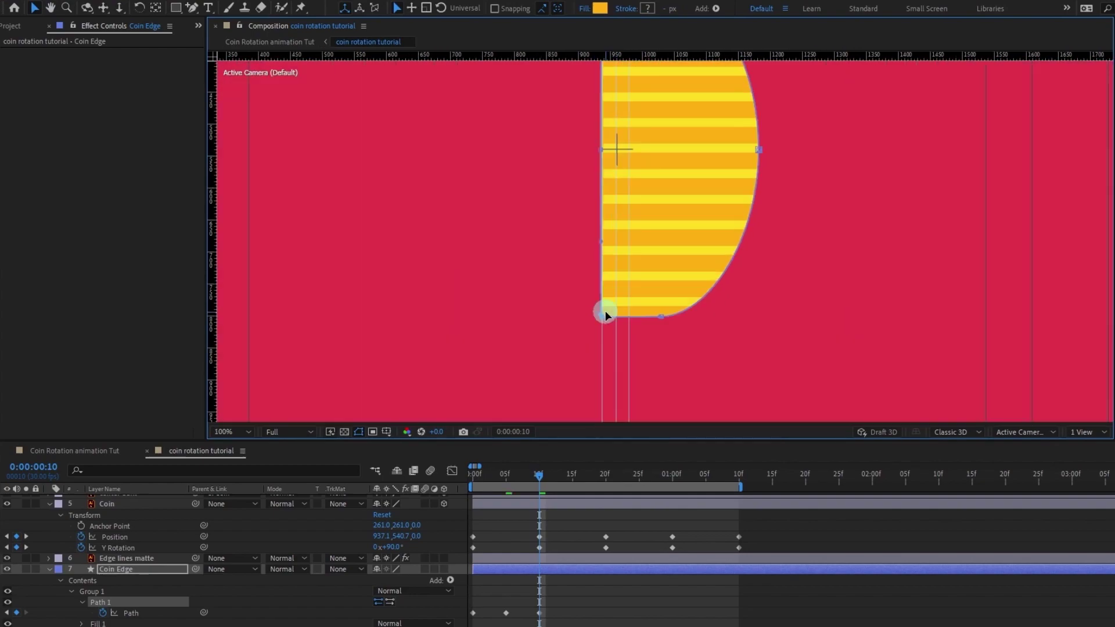
drag(682, 214, 654, 314)
drag(617, 77, 757, 421)
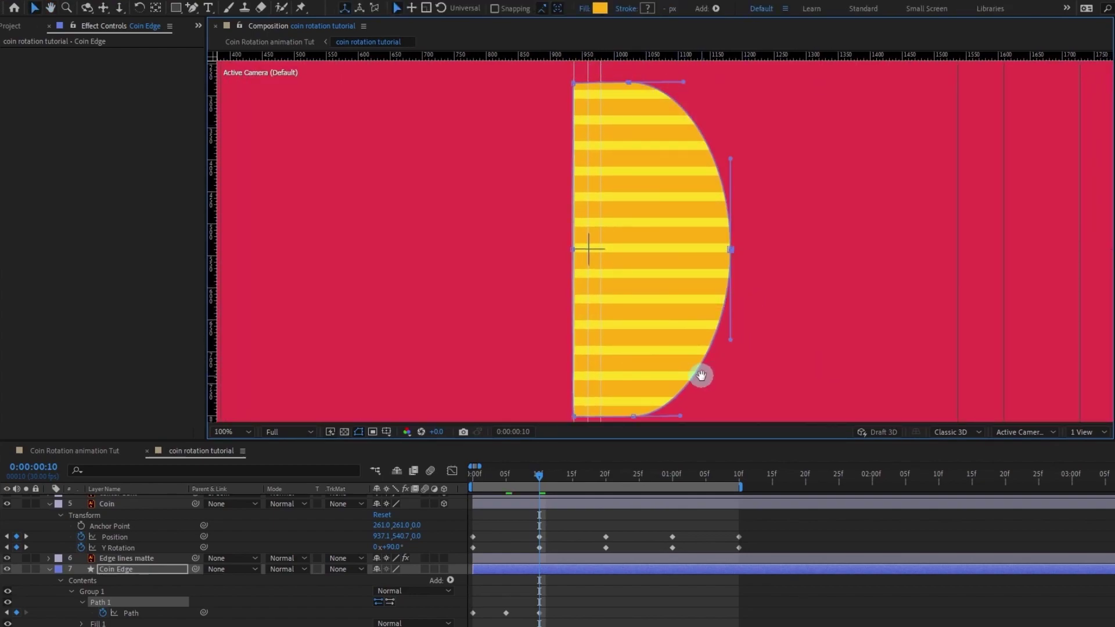
drag(702, 376, 698, 333)
Step: Move the right-hand vertices of the Coin Edge path onto the right guide
mouse_move(695, 353)
mouse_down()
mouse_move(608, 386)
mouse_move(600, 373)
mouse_up()
click(134, 592)
click(130, 601)
drag(725, 184, 595, 211)
drag(620, 72, 620, 223)
scroll(620, 222, up, 1)
drag(545, 202, 603, 256)
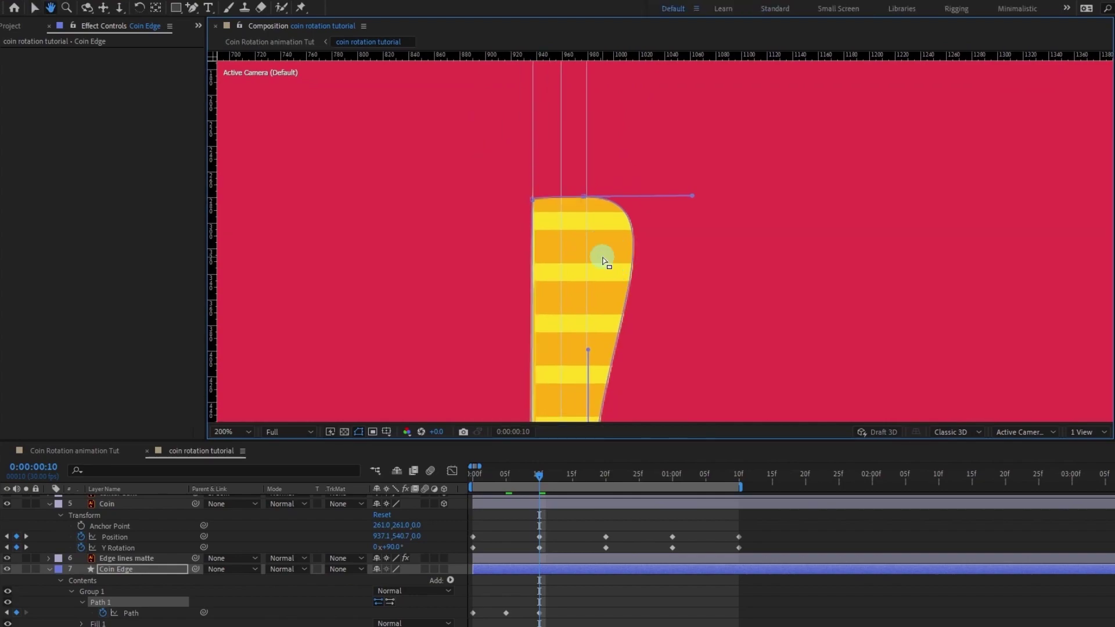
Step: Retract the upper-right and lower-right handles of the Coin Edge path to form a narrow upright rectangle between the guides
key(period)
click(506, 149)
drag(726, 150, 514, 158)
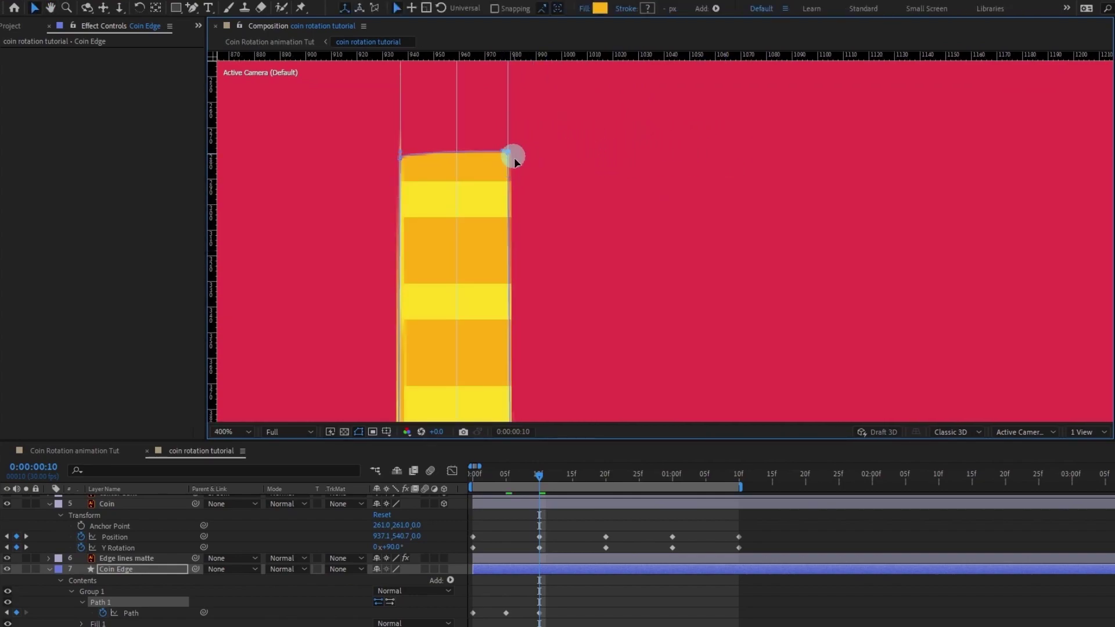
scroll(514, 158, down, 2)
drag(627, 261, 603, 106)
drag(662, 326, 660, 290)
scroll(659, 303, up, 1)
drag(618, 371, 643, 209)
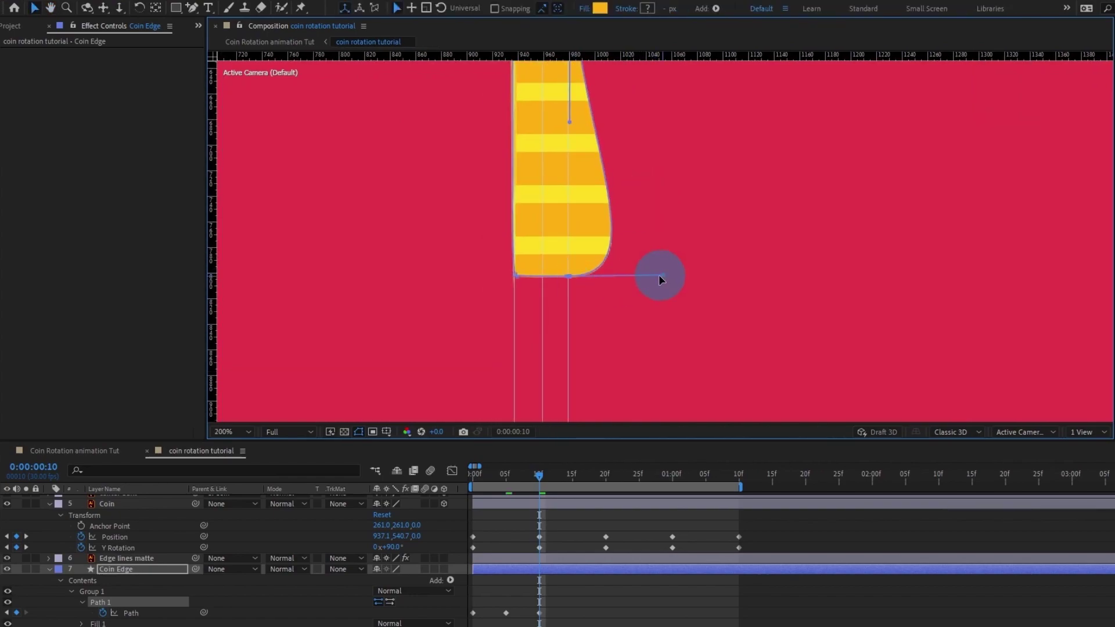
drag(662, 274, 573, 278)
scroll(639, 255, down, 2)
scroll(686, 261, up, 2)
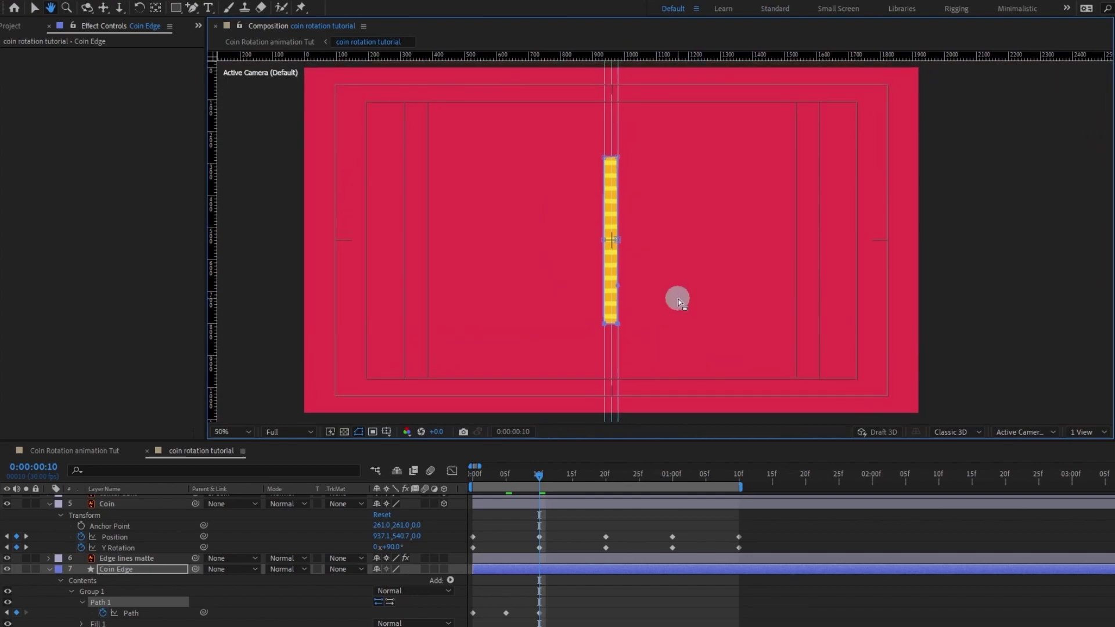
Step: At frame 3, move the Coin Edge path's right-hand points outward to expose the striped edge beside the coin face
click(573, 541)
drag(539, 475, 493, 473)
click(188, 601)
click(118, 602)
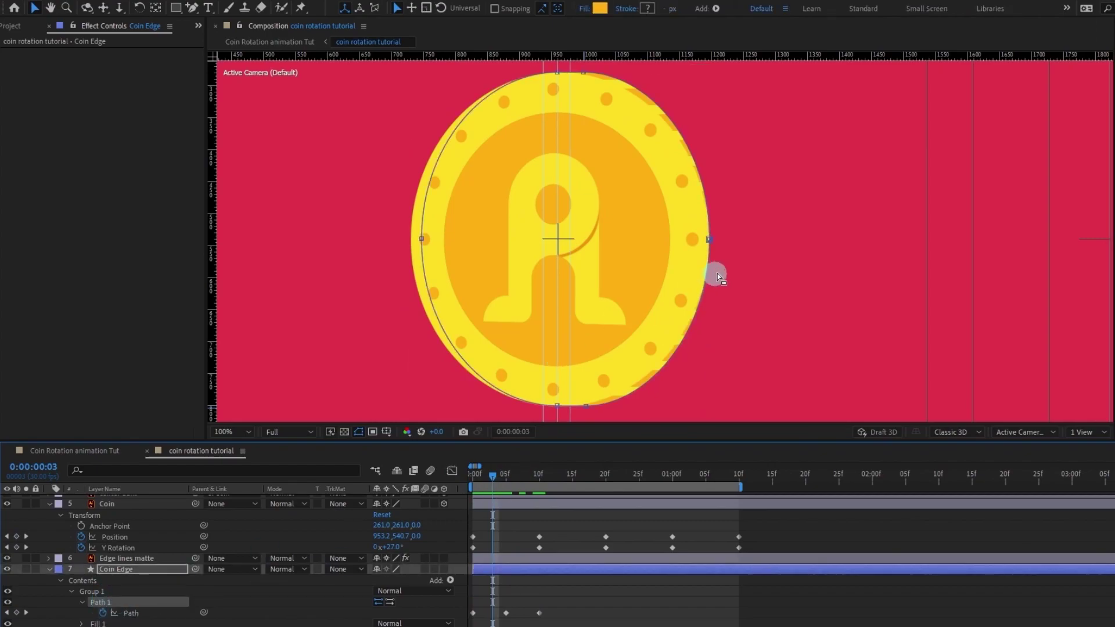
drag(712, 239, 727, 237)
drag(613, 108, 614, 108)
drag(693, 415, 556, 301)
double_click(568, 341)
drag(570, 343, 579, 335)
drag(823, 217, 812, 270)
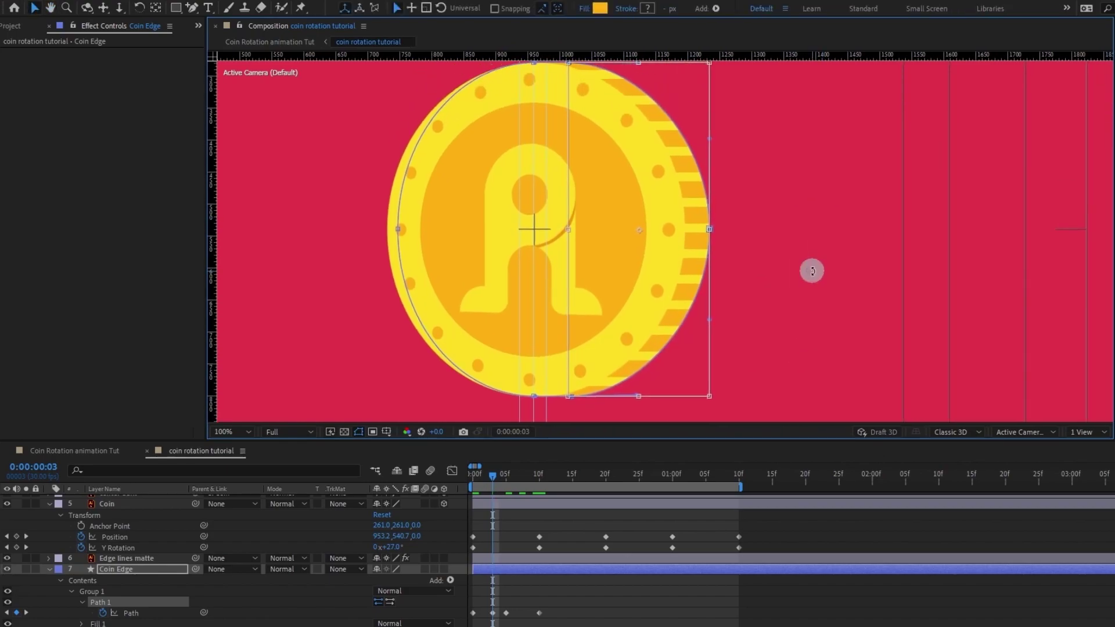
Step: Nudge the left point of the frame 3 Coin Edge path outward toward the coin face's rim
click(186, 604)
drag(376, 204, 414, 264)
key(Left)
key(Left)
key(Left)
key(Left)
key(Left)
key(Left)
key(Left)
key(Left)
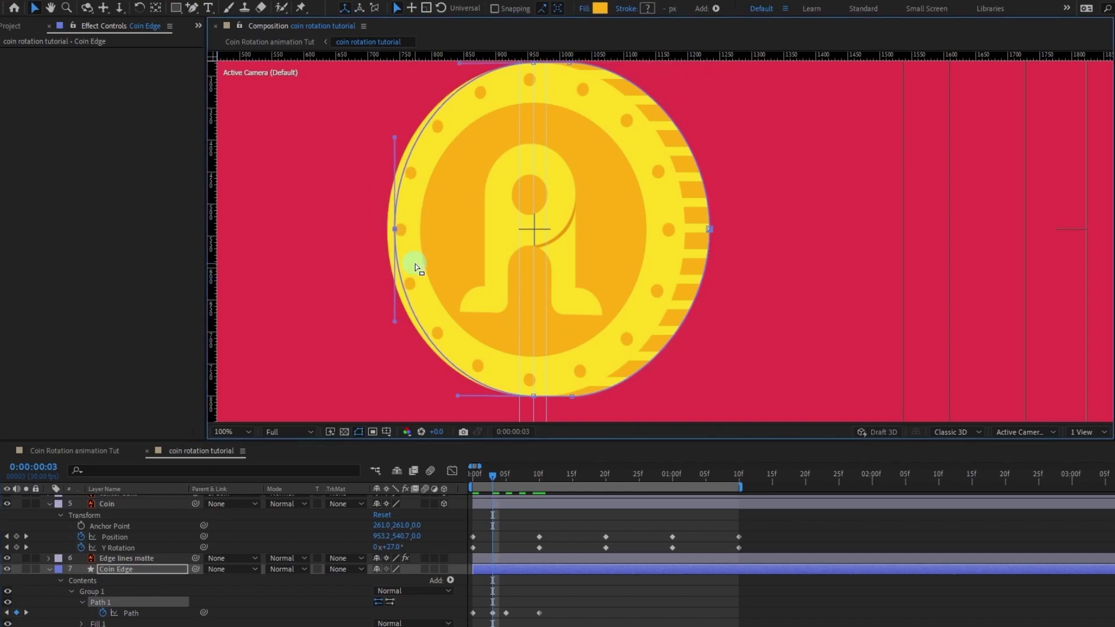
Step: Nudge the right point of the frame 3 Coin Edge path inward to reduce the edge thickness
drag(787, 197, 646, 248)
key(Left)
key(Left)
key(Left)
key(Left)
key(Left)
key(Left)
key(Left)
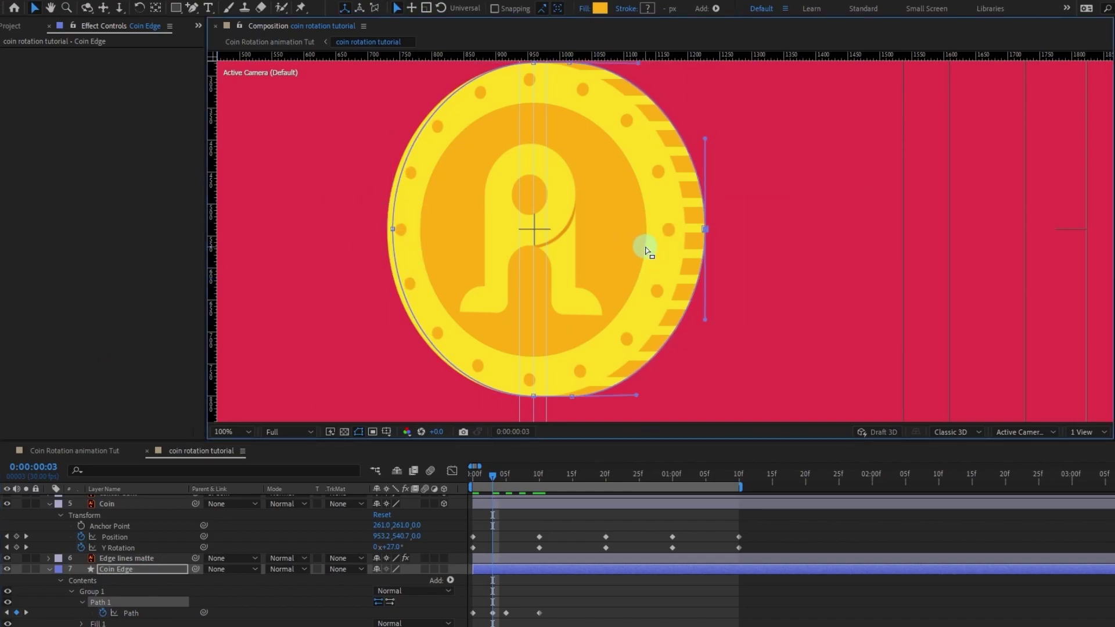
Step: Copy the circular Coin Edge Path keyframe from frame 0 and paste it at frame 20
drag(542, 482, 608, 503)
scroll(714, 301, down, 2)
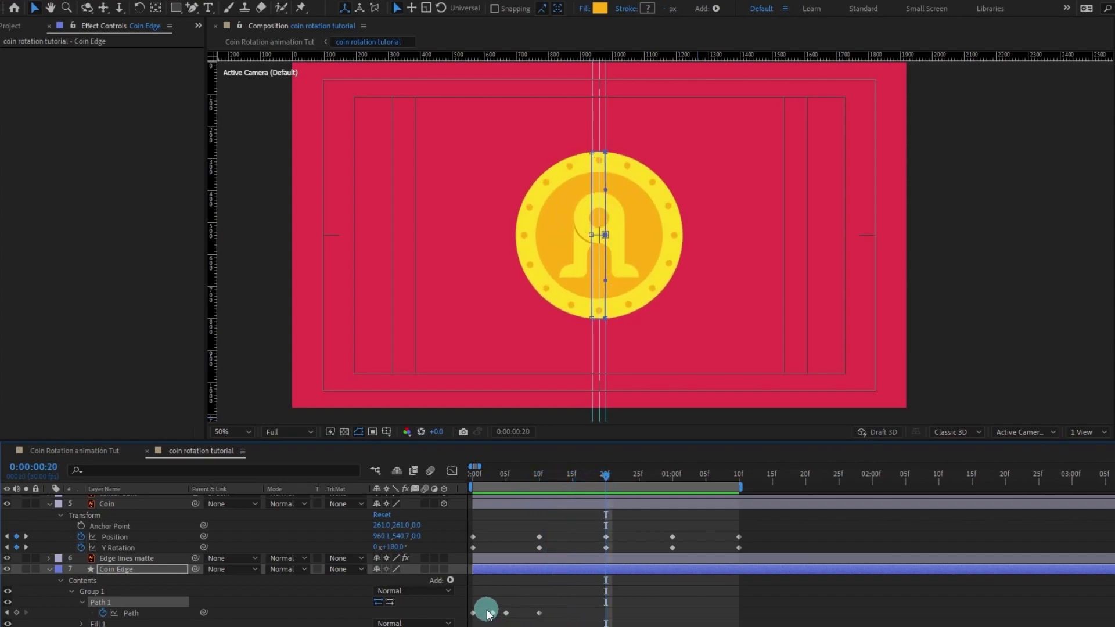
drag(487, 608, 464, 622)
key(ctrl+c)
key(ctrl+v)
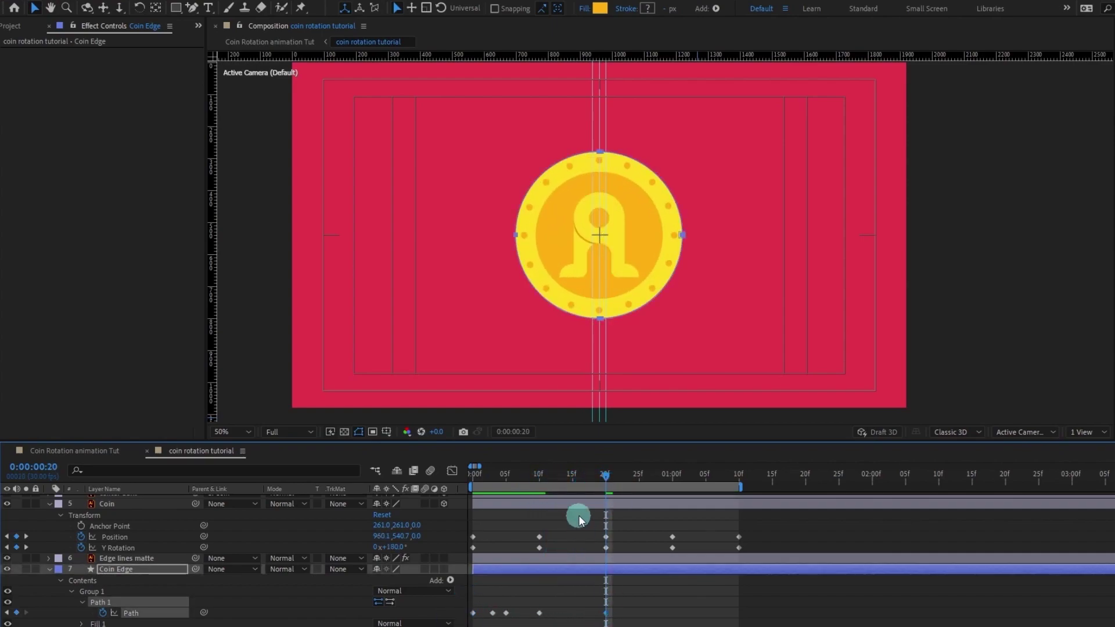
Step: At frame 15, shift the left-hand points of the Coin Edge path outward to expose the striped edge left of the coin
click(571, 478)
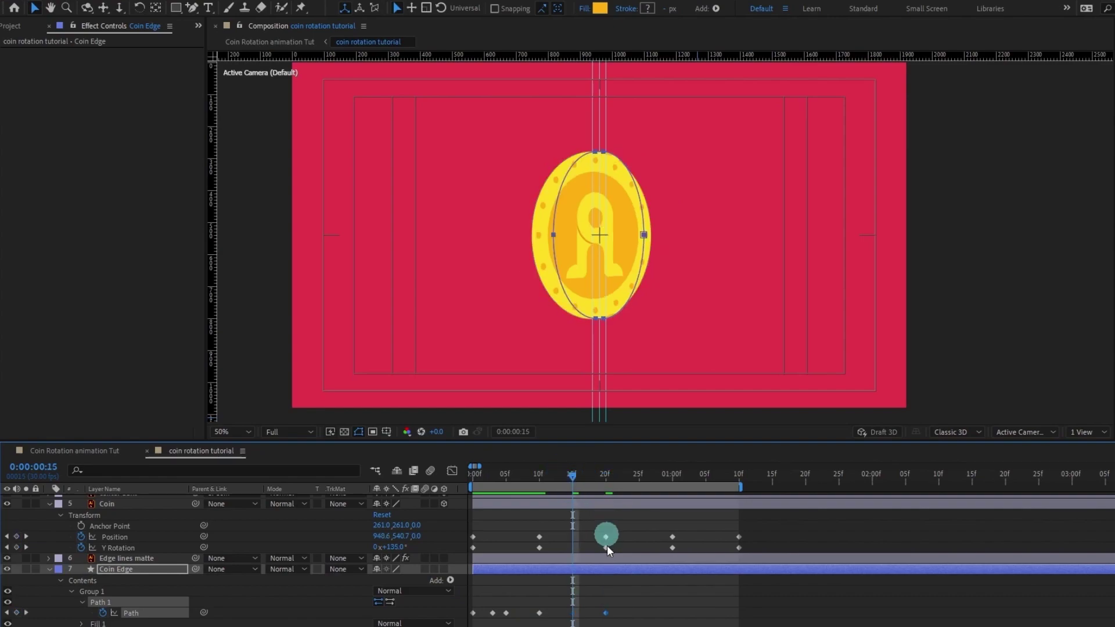
click(110, 592)
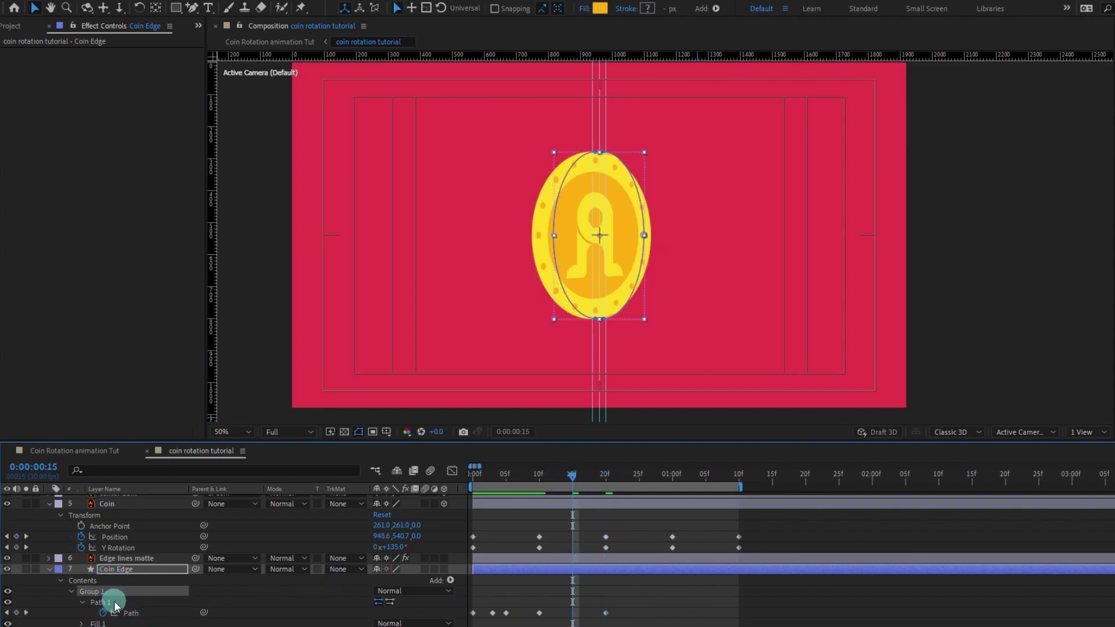
click(110, 602)
scroll(423, 222, up, 1)
key(comma)
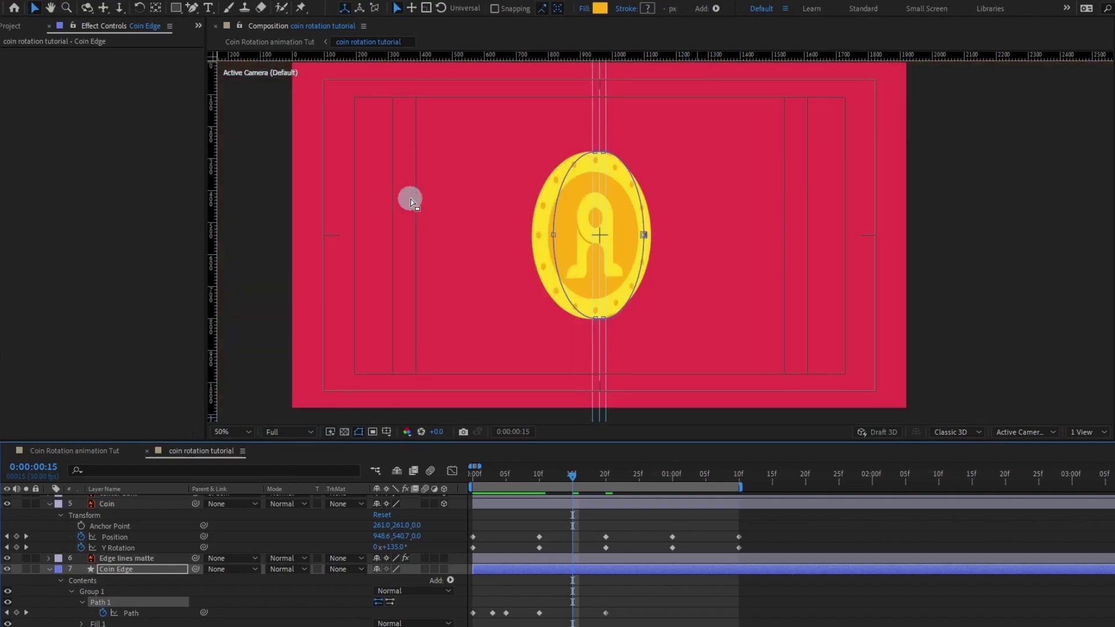
drag(510, 133, 546, 263)
Step: Fit the right side of the frame 15 Coin Edge path to the coin face by adjusting its lower vertex and handle
click(110, 601)
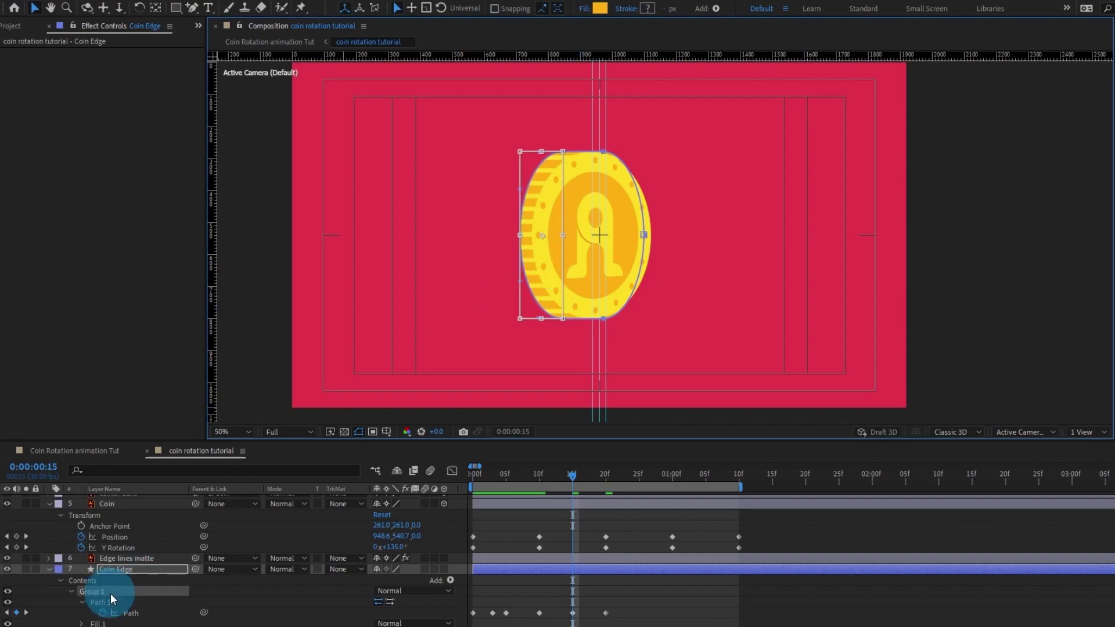
key(period)
drag(623, 230, 635, 229)
scroll(533, 388, up, 1)
drag(502, 357, 465, 359)
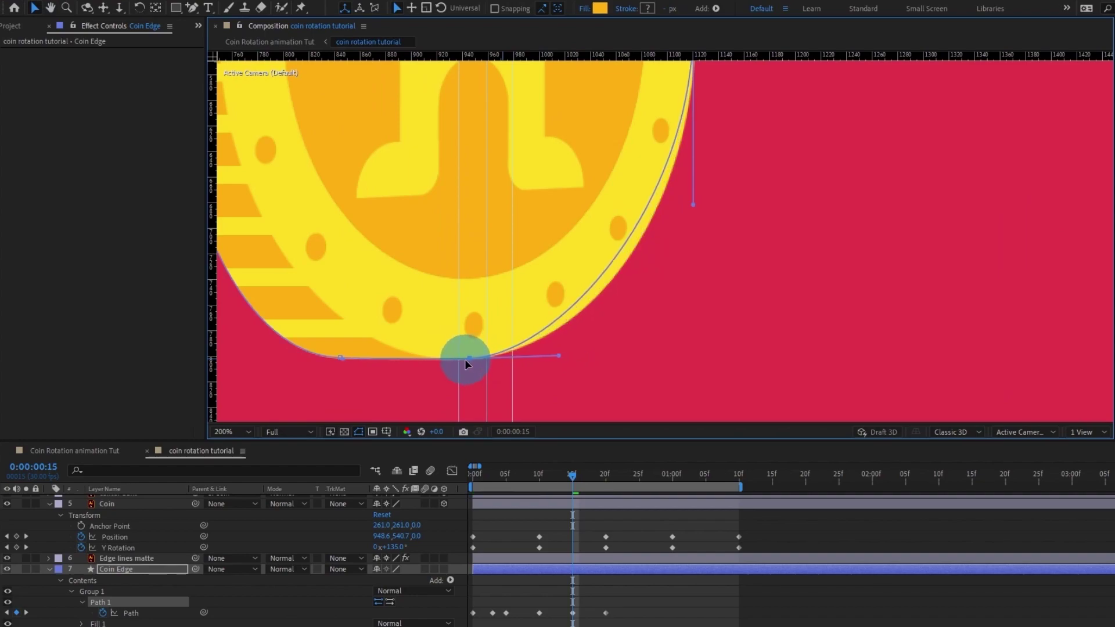
drag(556, 356, 593, 353)
key(comma)
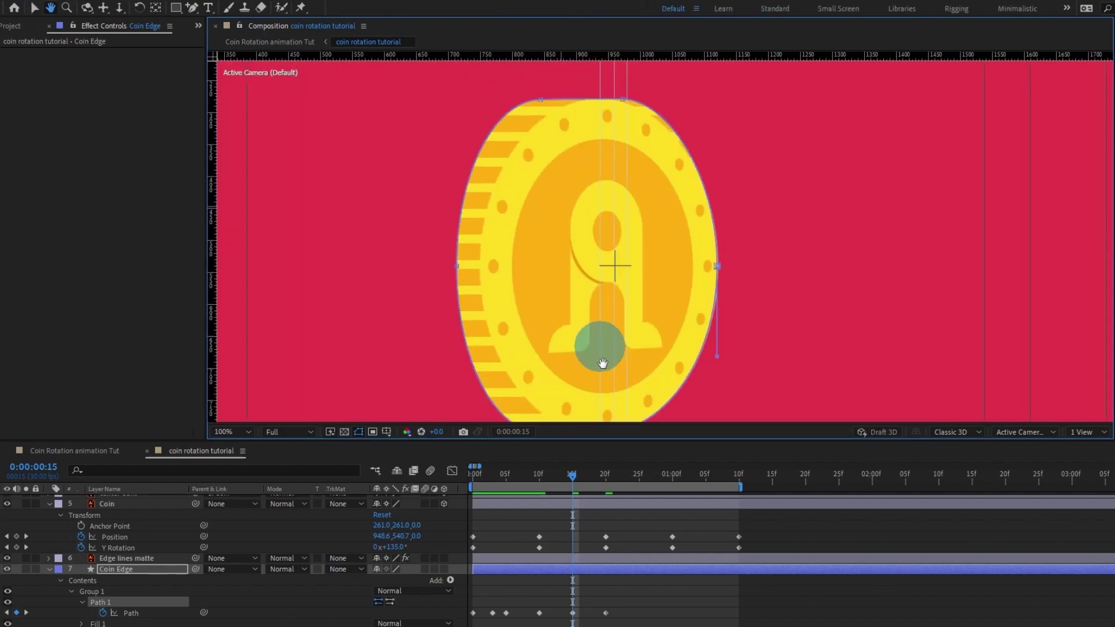
Step: Refine the upper-left and lower-left vertices and handles of the frame 15 Coin Edge path to smooth the edge outline
drag(608, 132, 670, 134)
drag(546, 133, 560, 134)
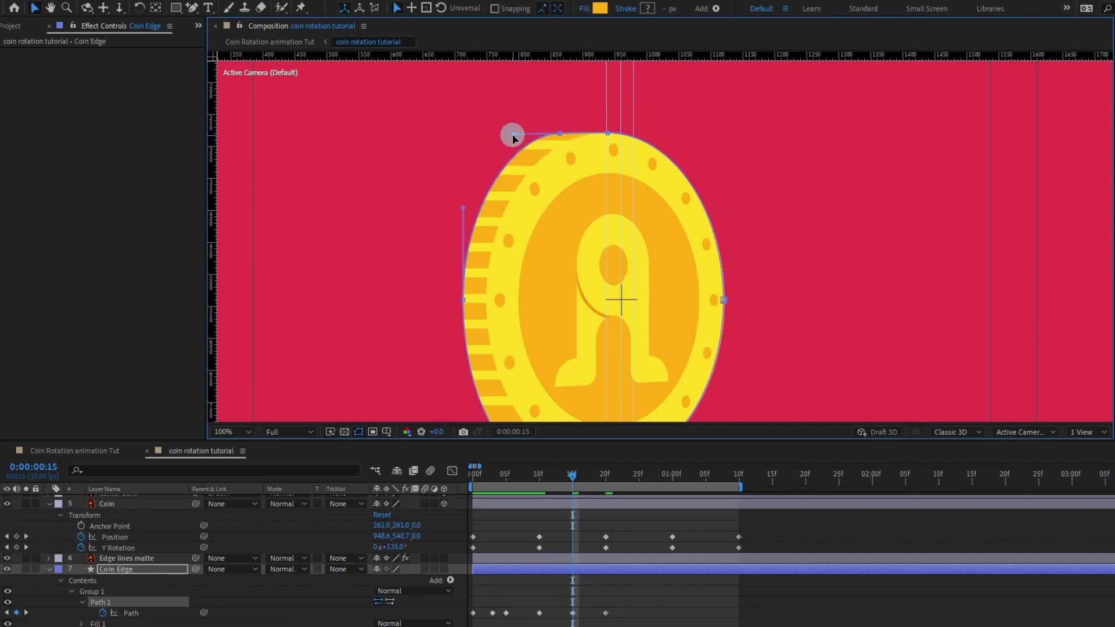
key(period)
drag(408, 145, 480, 269)
drag(526, 149, 539, 150)
key(comma)
drag(540, 317, 539, 431)
key(period)
drag(483, 109, 474, 111)
scroll(528, 130, down, 2)
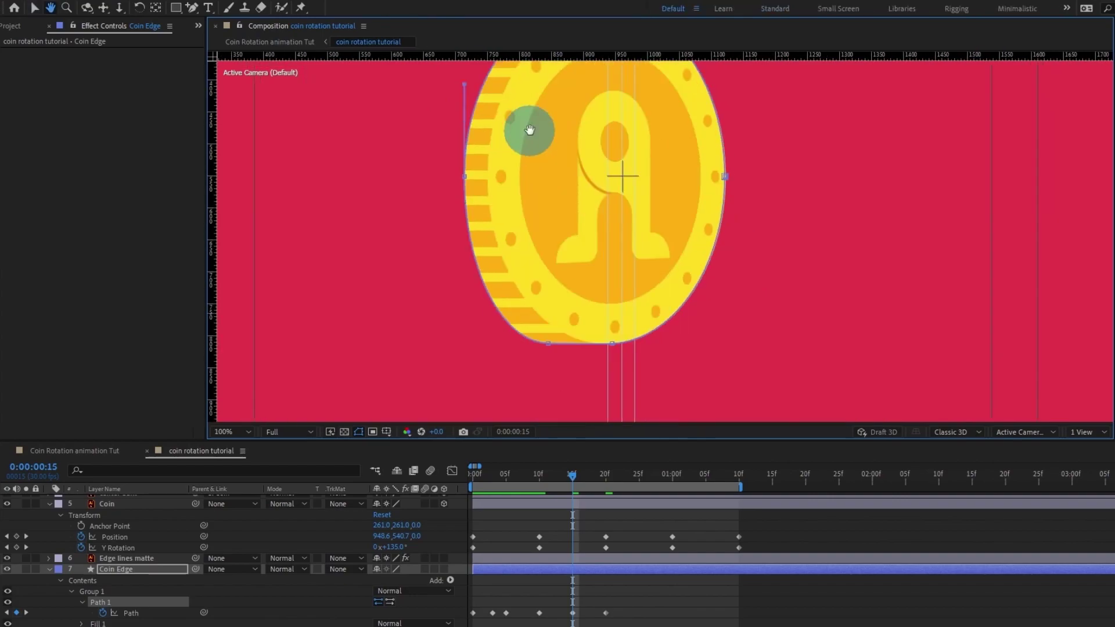
scroll(571, 309, down, 4)
scroll(571, 312, up, 2)
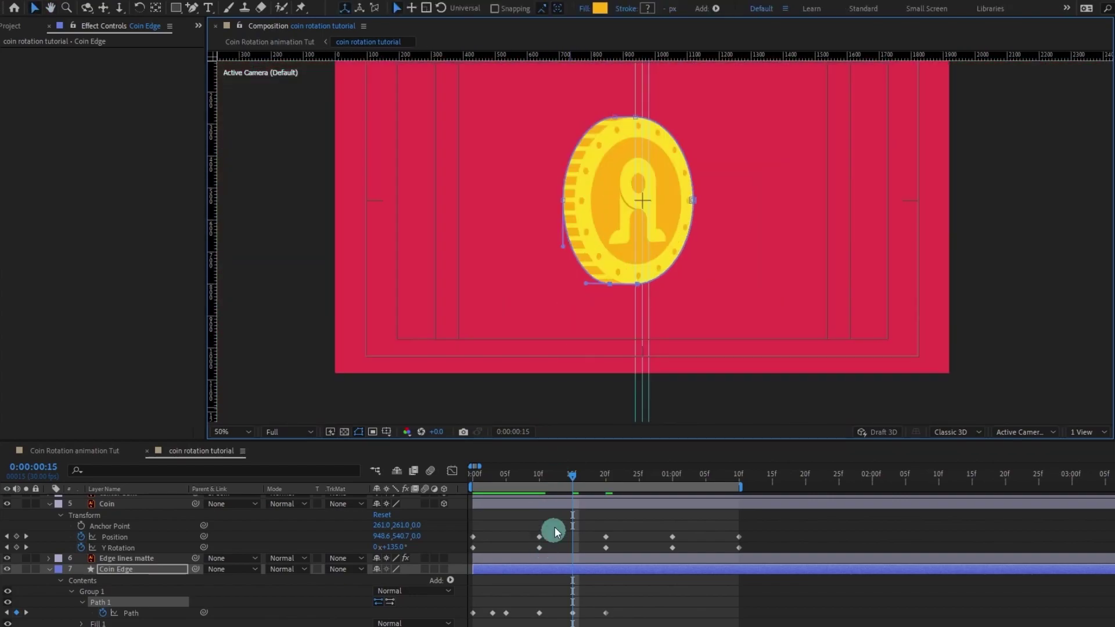
Step: At frame 13, shift the left-hand points of the Coin Edge path outward to widen the striped edge
drag(574, 475, 559, 480)
scroll(578, 224, up, 1)
drag(578, 220, 521, 290)
drag(546, 254, 535, 174)
drag(495, 282, 583, 343)
key(ctrl+t)
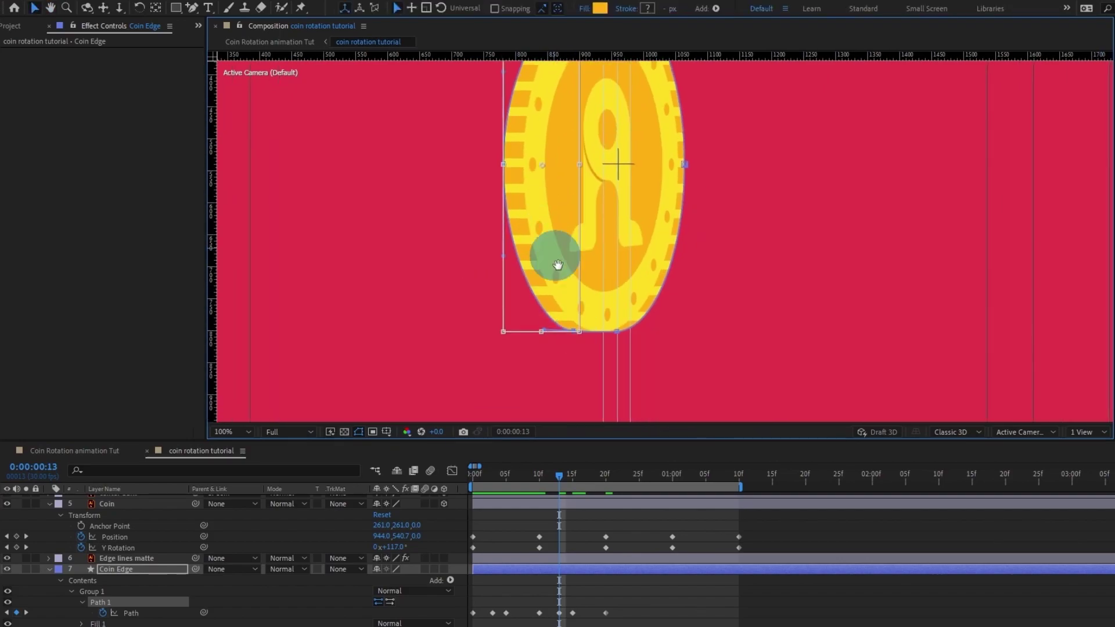
drag(556, 255, 568, 322)
drag(561, 285, 549, 283)
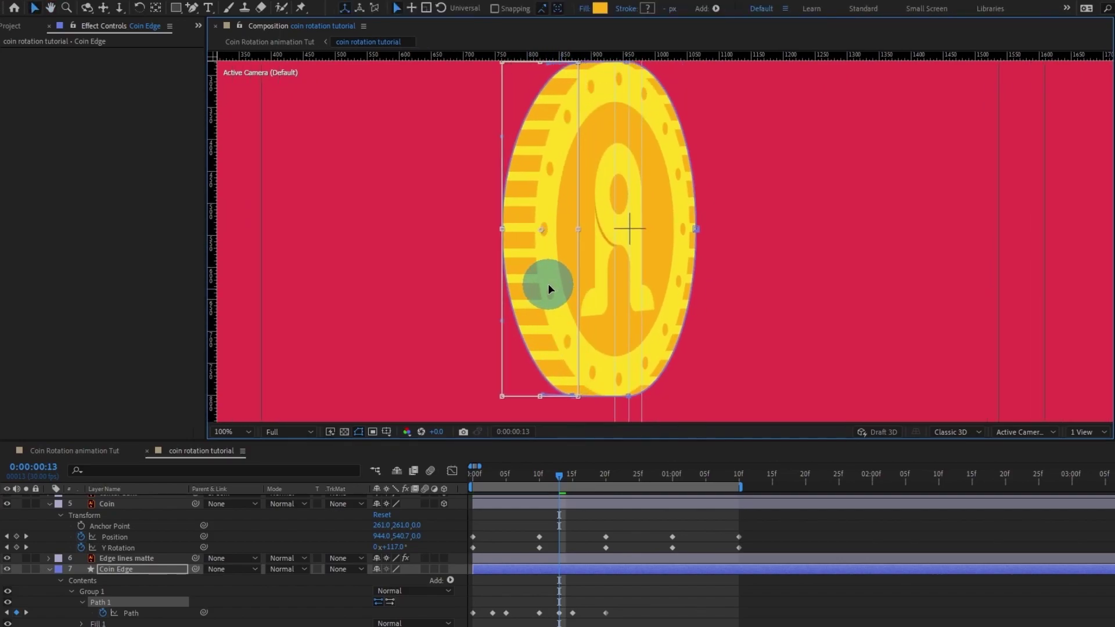
Step: Pull the leftmost point of the frame 13 Coin Edge path slightly inward to slim the edge
click(127, 605)
click(509, 248)
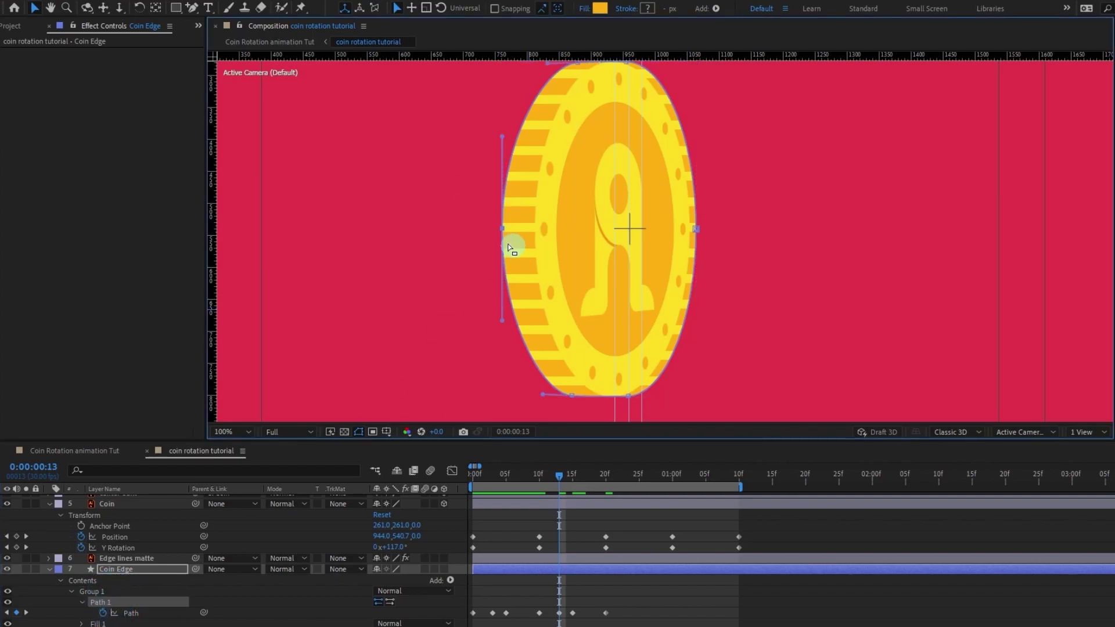
drag(504, 228, 512, 227)
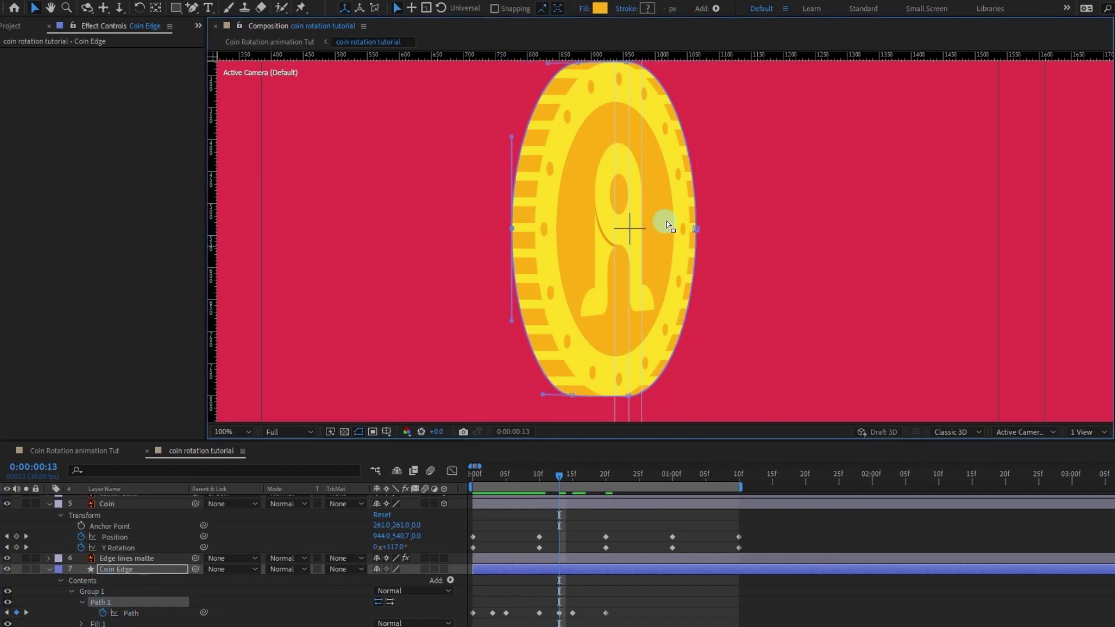
Step: Move the right-hand points of the frame 13 Coin Edge path inward to hide the stripes right of the coin face
click(693, 230)
shift+click(628, 397)
drag(717, 218, 707, 254)
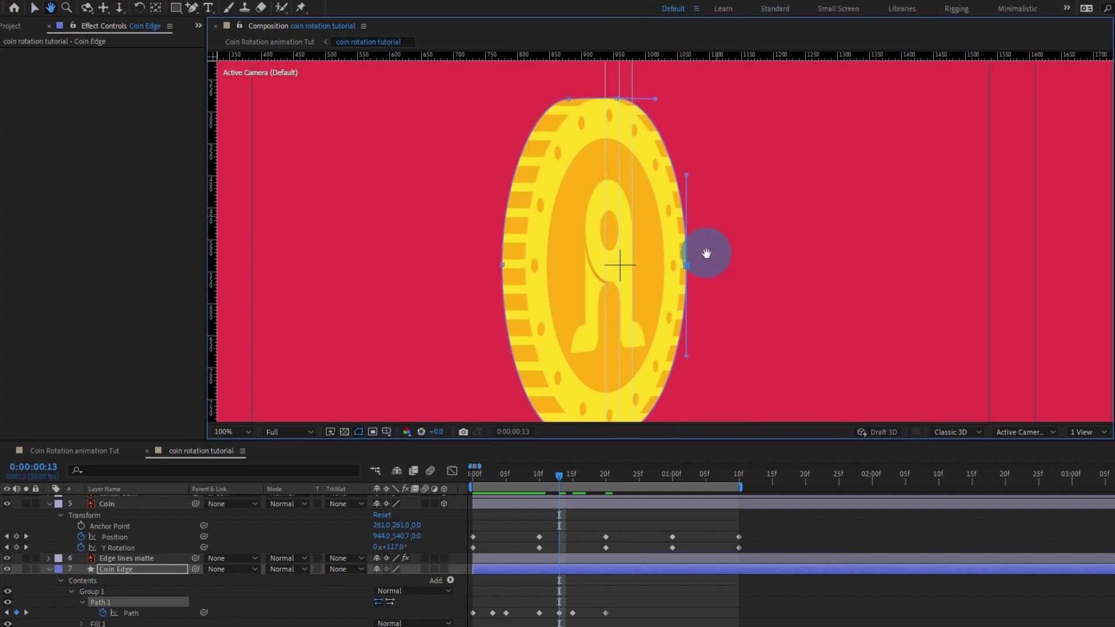
shift+click(615, 98)
double_click(615, 97)
drag(648, 201, 639, 198)
click(111, 591)
Step: Fine-tune the upper-right and lower-right vertices of the frame 13 Coin Edge path to follow the coin face
click(645, 154)
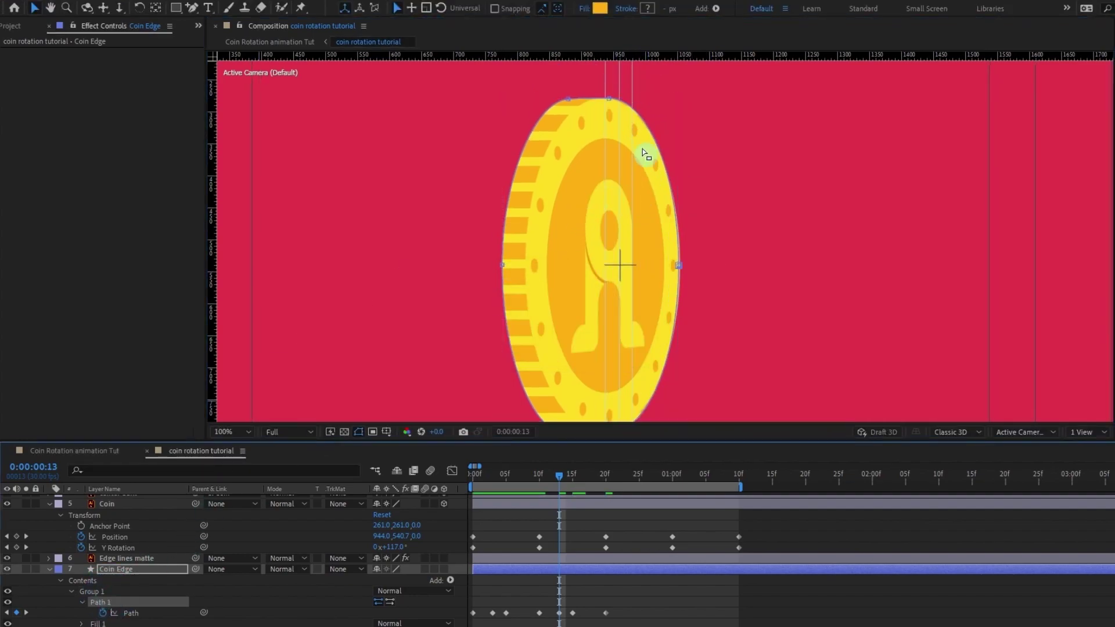
click(607, 98)
drag(635, 245, 611, 160)
click(586, 346)
click(671, 579)
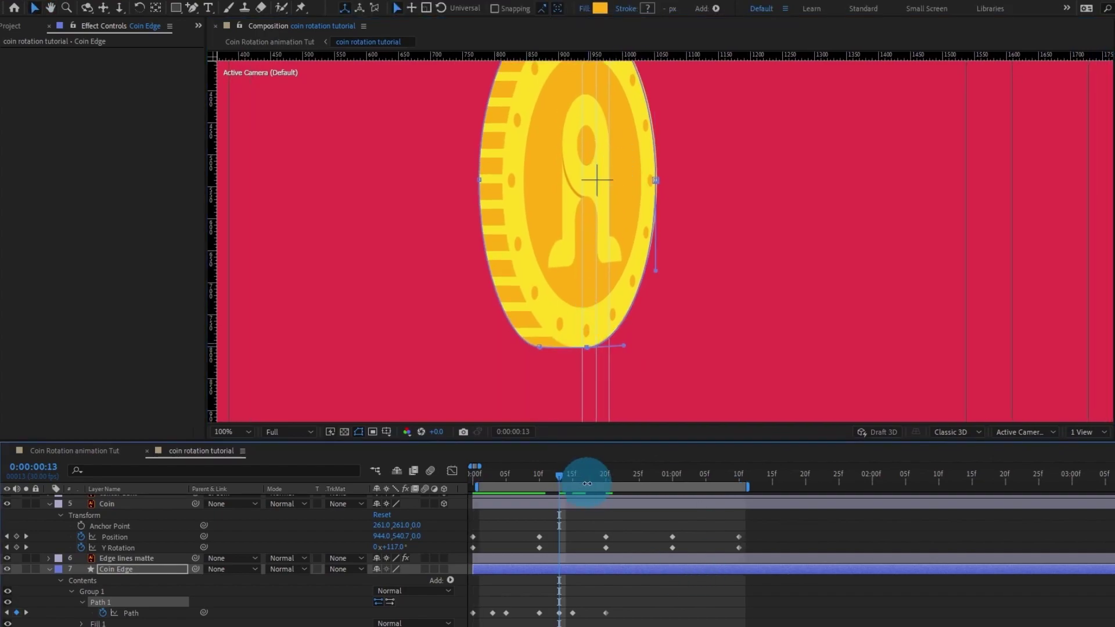
Step: At frame 12, nudge the left side of the Coin Edge path outward to begin widening the striped edge
drag(563, 474, 557, 467)
scroll(600, 282, down, 1)
scroll(600, 283, up, 1)
drag(550, 225, 536, 275)
key(v)
drag(467, 215, 518, 258)
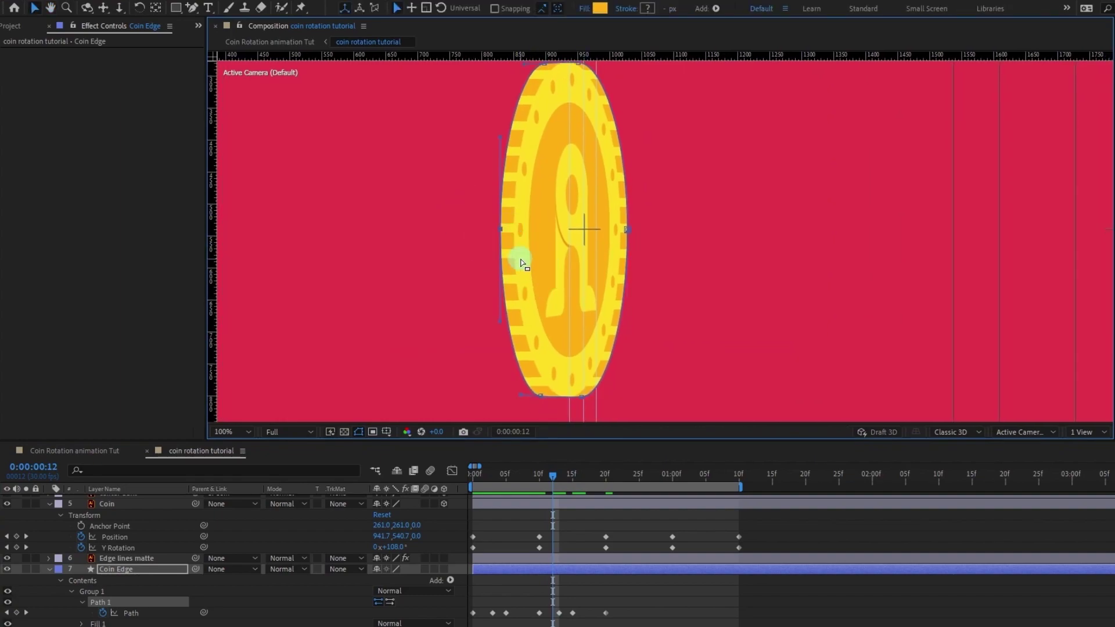
key(Left)
key(Left)
key(Left)
key(Left)
key(Left)
key(Left)
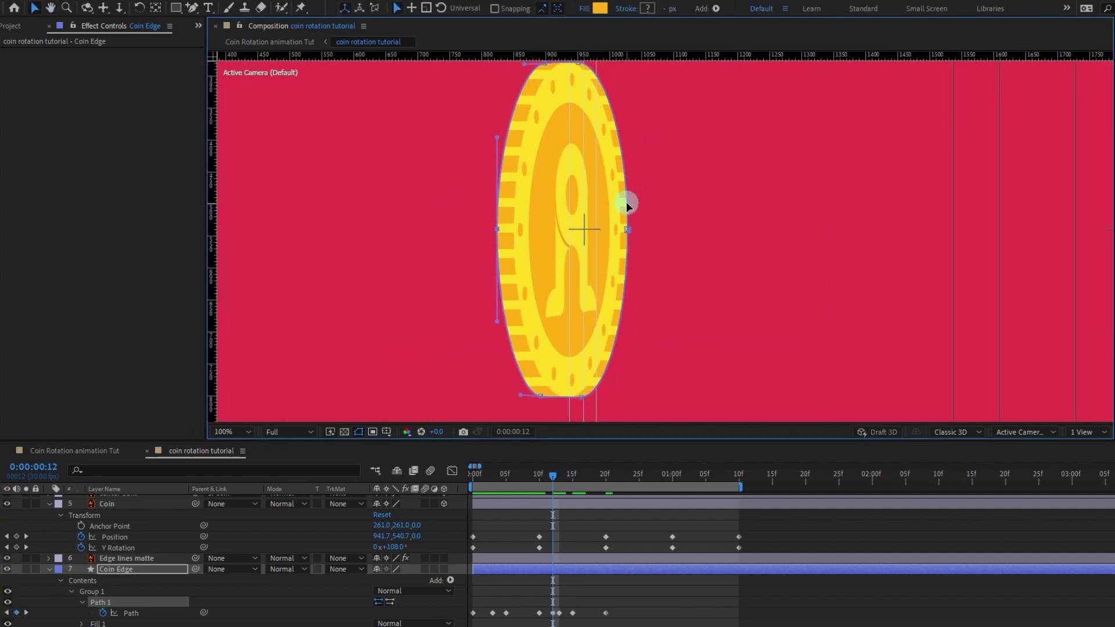
Step: Nudge the right-hand points of the frame 12 Coin Edge path inward as a group until they match the coin face
drag(642, 201, 599, 269)
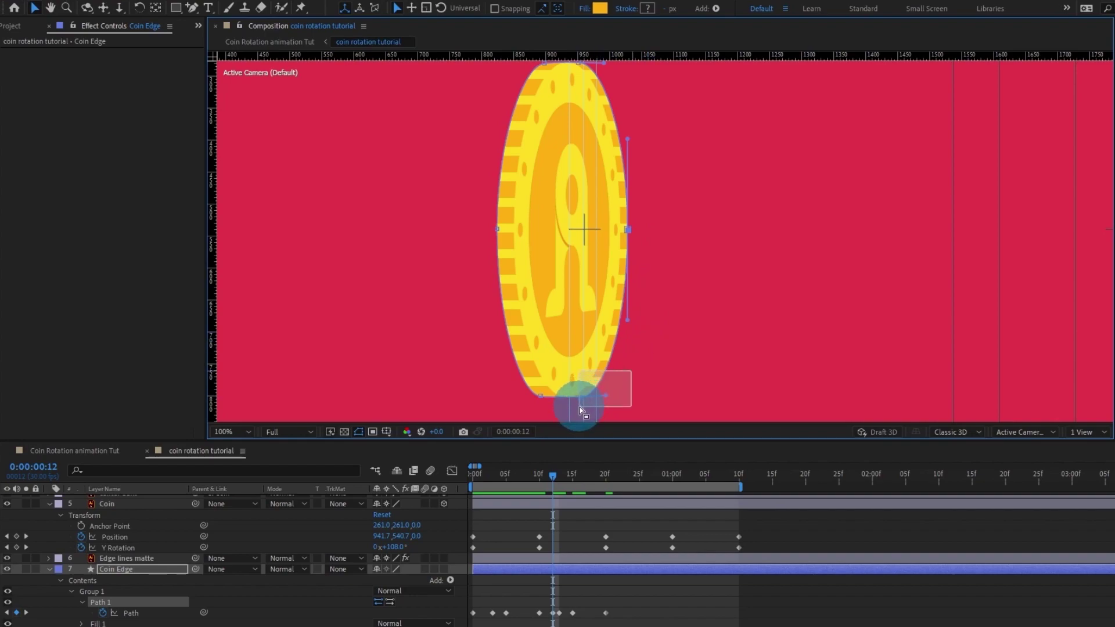
drag(580, 406, 577, 410)
key(space)
drag(692, 215, 688, 250)
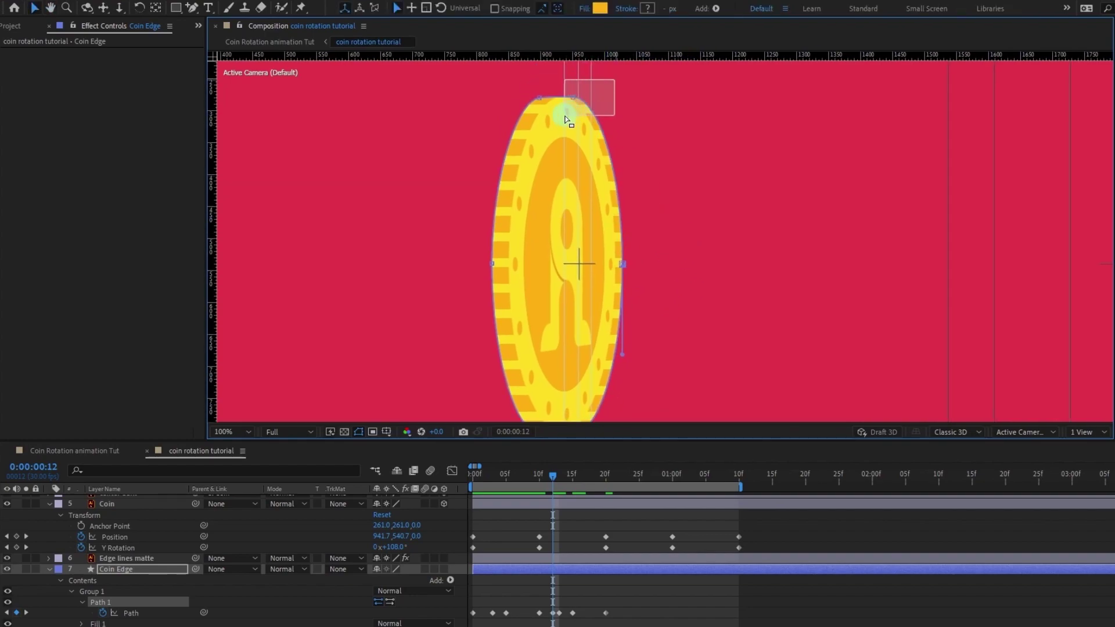
drag(568, 121, 567, 118)
click(573, 96)
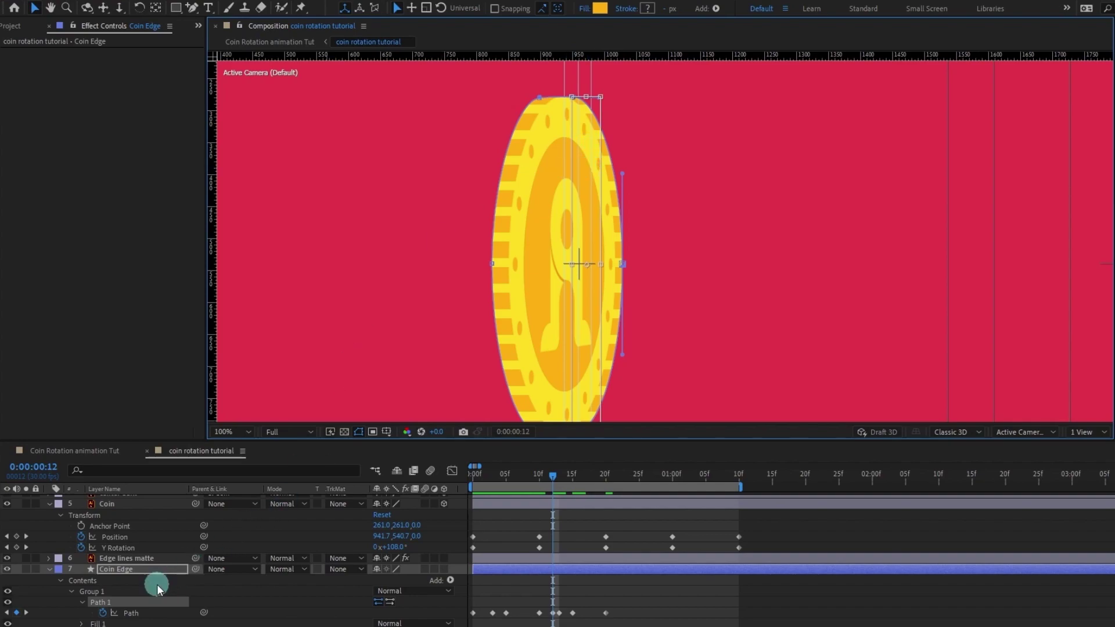
click(582, 273)
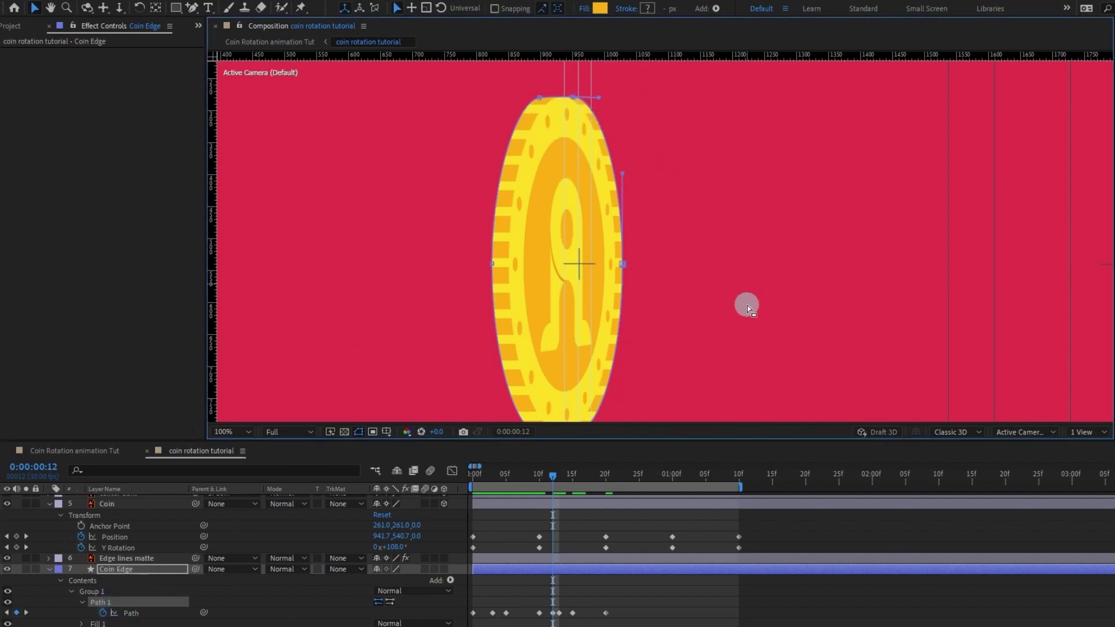
scroll(651, 326, down, 2)
drag(606, 361, 566, 405)
double_click(565, 391)
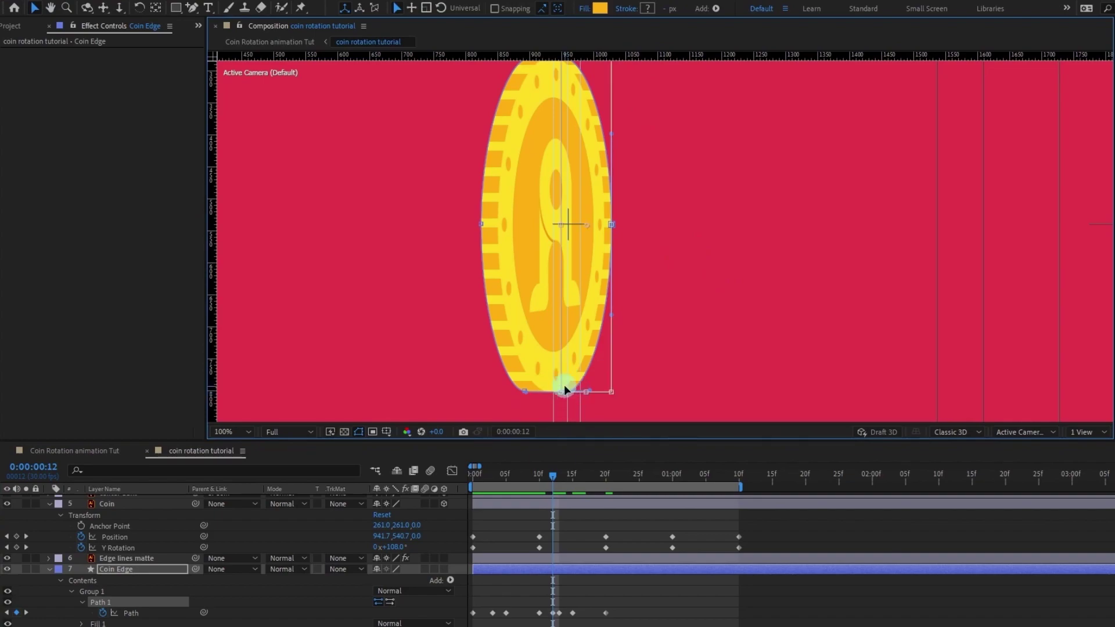
key(Left)
key(Left)
key(Left)
key(Left)
key(Left)
key(Left)
key(Left)
key(Left)
key(Left)
key(Left)
key(Left)
key(Left)
key(Left)
key(Left)
scroll(667, 289, down, 2)
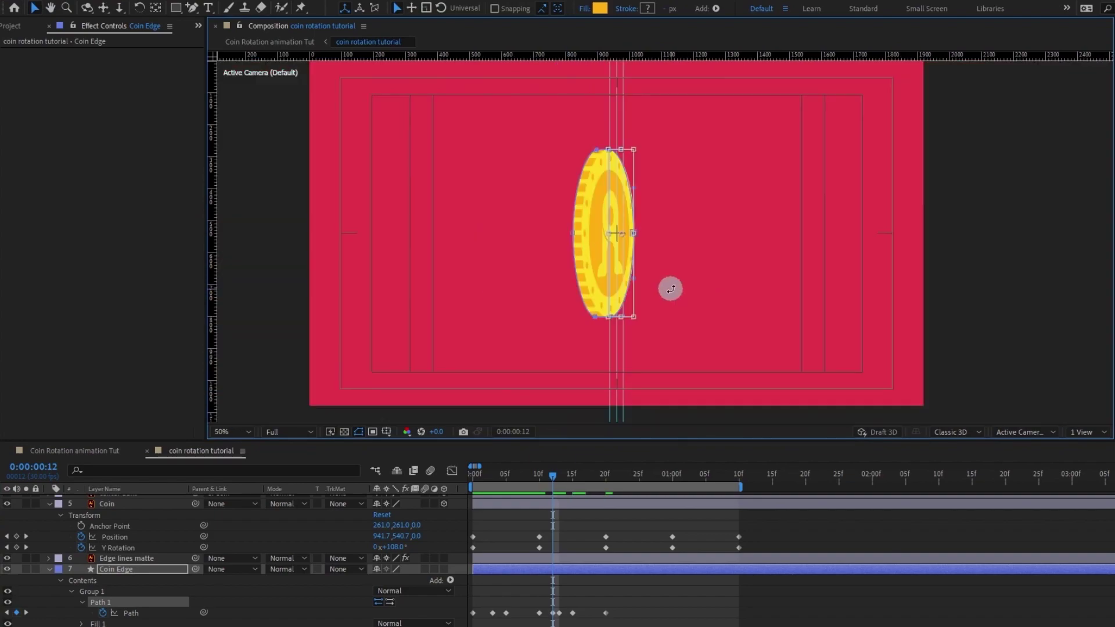
Step: At frame 11, move the right-hand points of the Coin Edge path inward behind the coin face
drag(552, 480, 546, 478)
scroll(624, 261, up, 2)
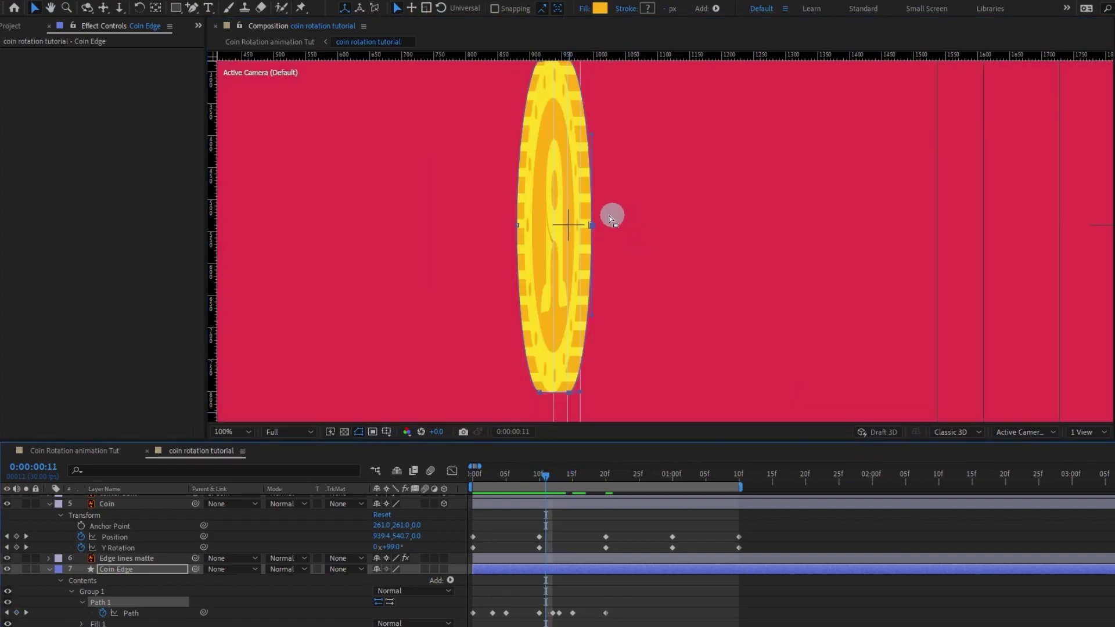
drag(573, 135, 572, 199)
drag(589, 289, 571, 289)
click(144, 592)
click(143, 603)
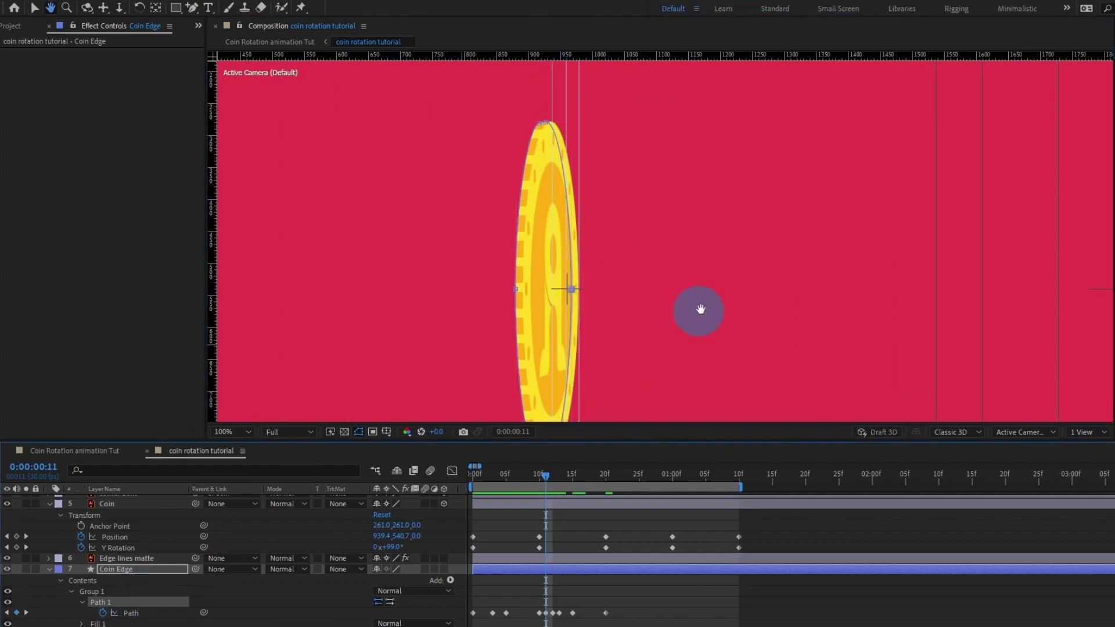
Step: Nudge the left-hand points of the frame 11 Coin Edge path outward as a group to thicken the striped edge
drag(700, 309, 722, 225)
drag(498, 161, 564, 380)
drag(653, 135, 666, 241)
drag(528, 118, 576, 164)
double_click(574, 144)
key(Left)
key(Left)
key(Left)
key(Left)
key(Left)
key(Left)
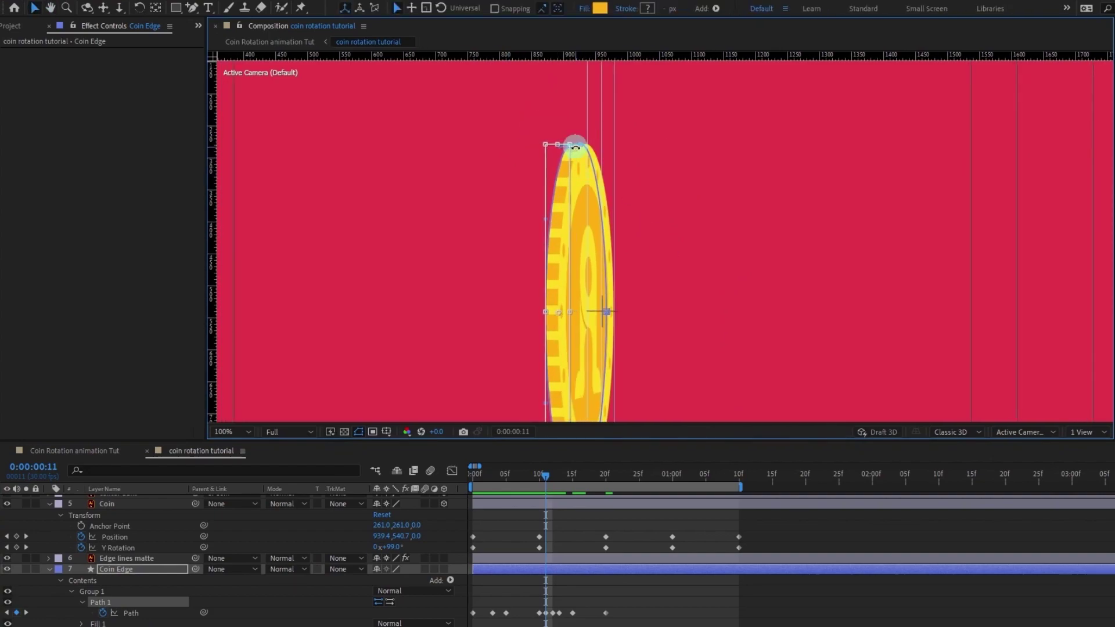
scroll(608, 165, down, 1)
scroll(608, 166, up, 1)
key(Left)
key(Left)
key(Left)
key(Left)
scroll(610, 169, down, 1)
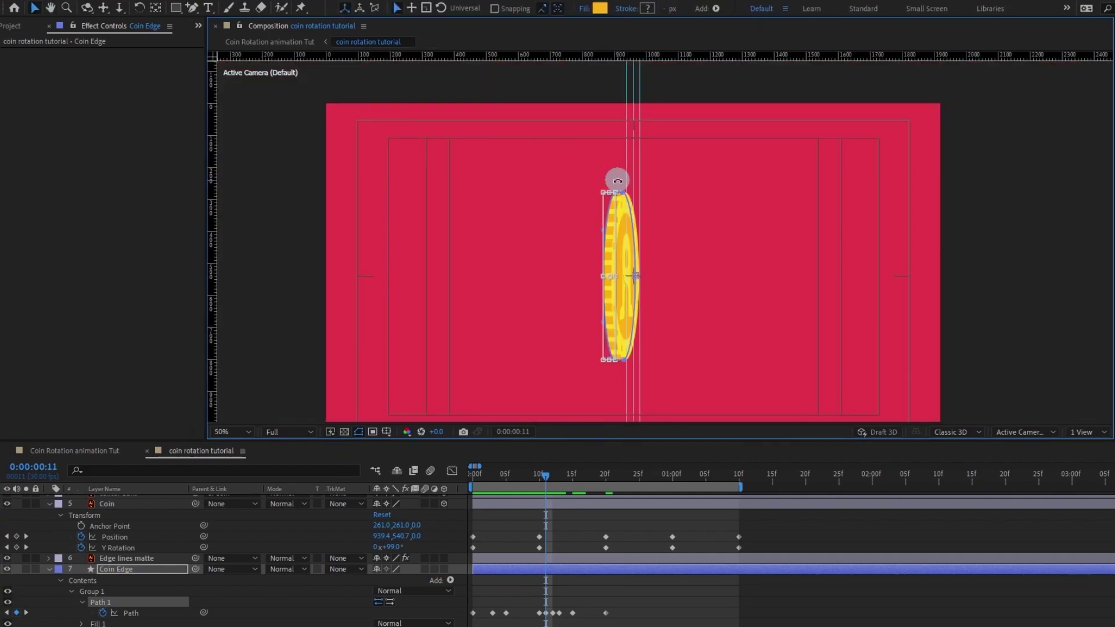
Step: Fit the right-hand points of the frame 11 Coin Edge path closely to the right rim of the coin face
drag(704, 257, 693, 224)
scroll(692, 223, up, 1)
click(104, 602)
scroll(665, 241, down, 1)
mouse_move(681, 335)
mouse_down()
mouse_move(638, 325)
mouse_move(619, 271)
mouse_move(609, 144)
mouse_up()
scroll(625, 247, up, 4)
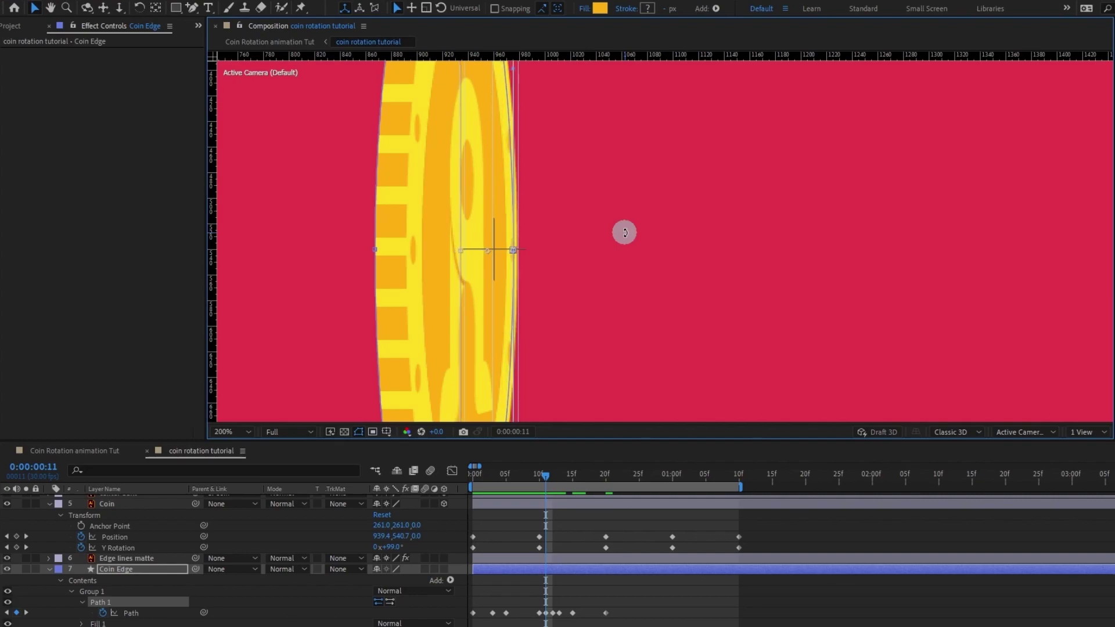
scroll(625, 231, down, 2)
Step: At frame 17, shift the left-hand points of the Coin Edge path outward and extend its right-hand points to the coin rim
drag(570, 498, 588, 479)
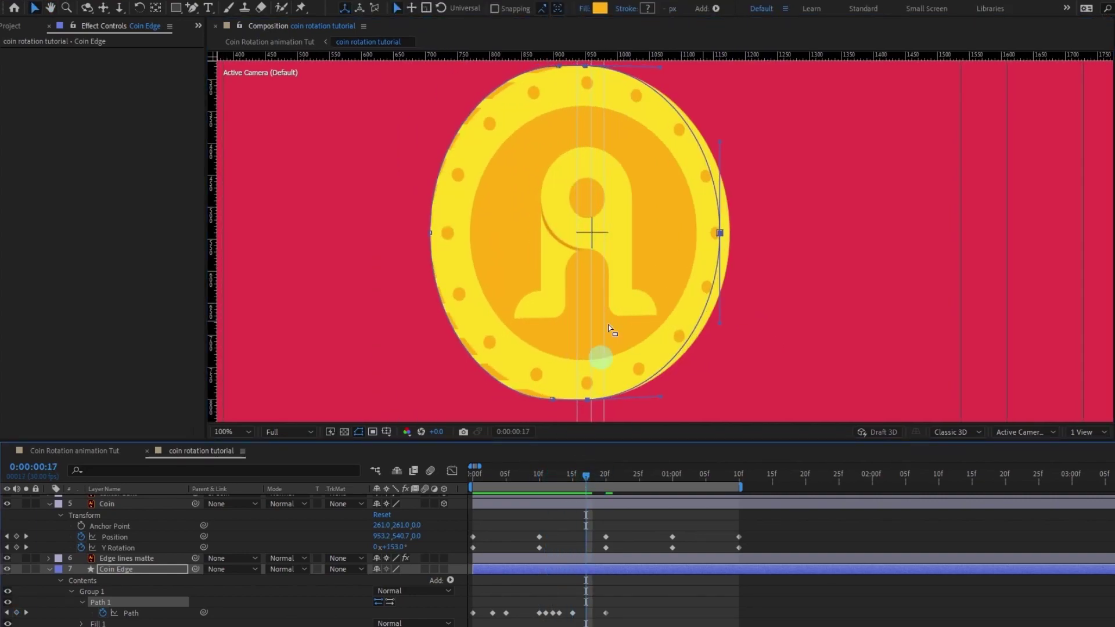
scroll(535, 195, down, 2)
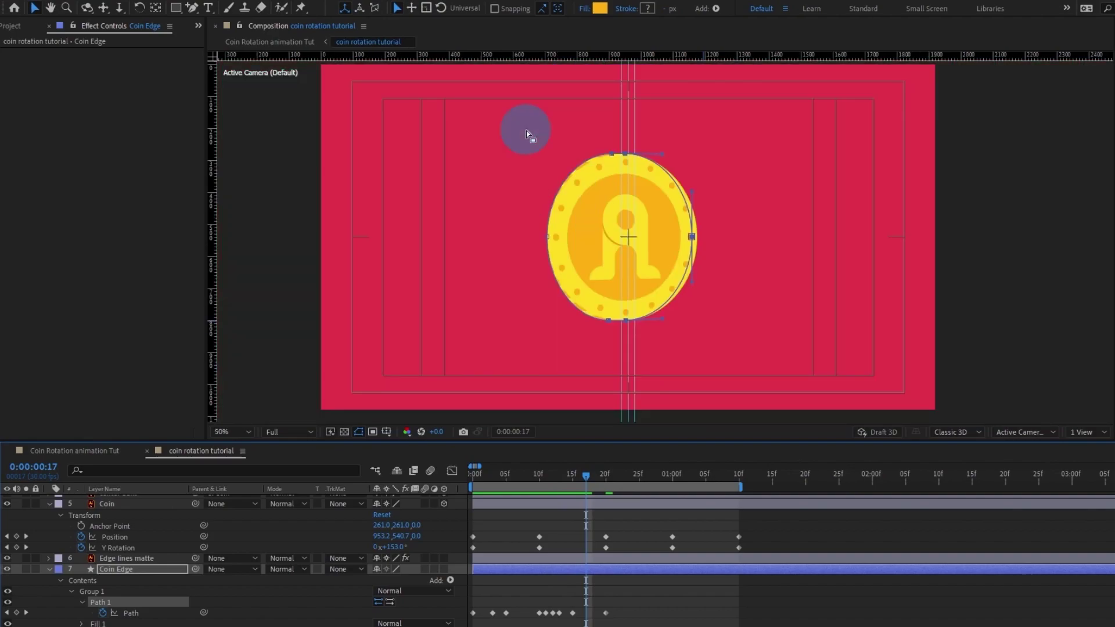
drag(525, 131, 581, 282)
click(81, 591)
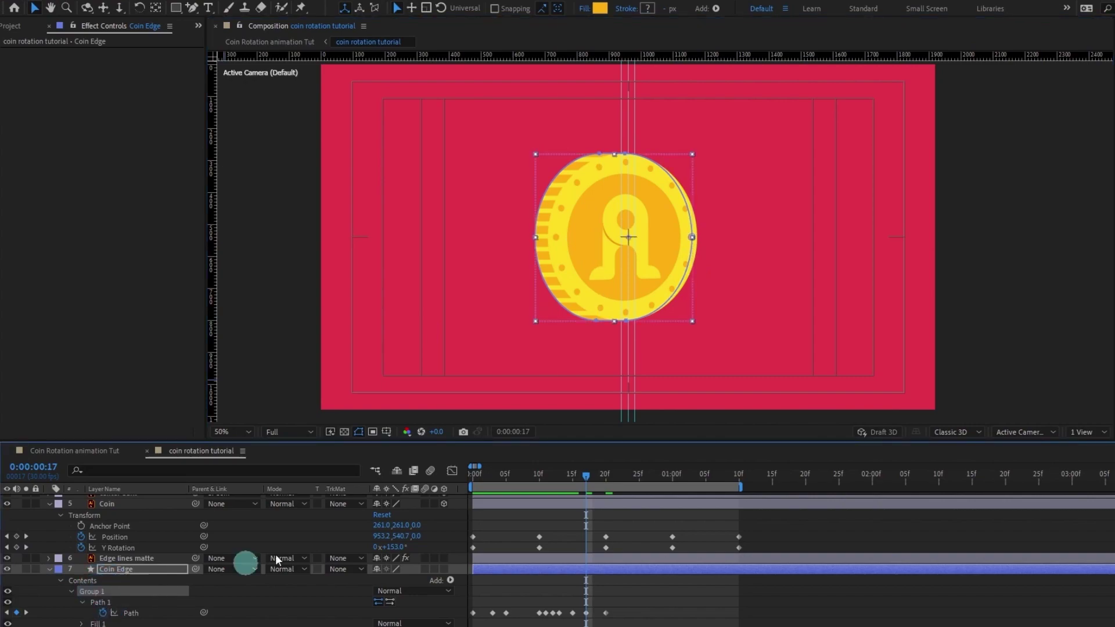
click(692, 237)
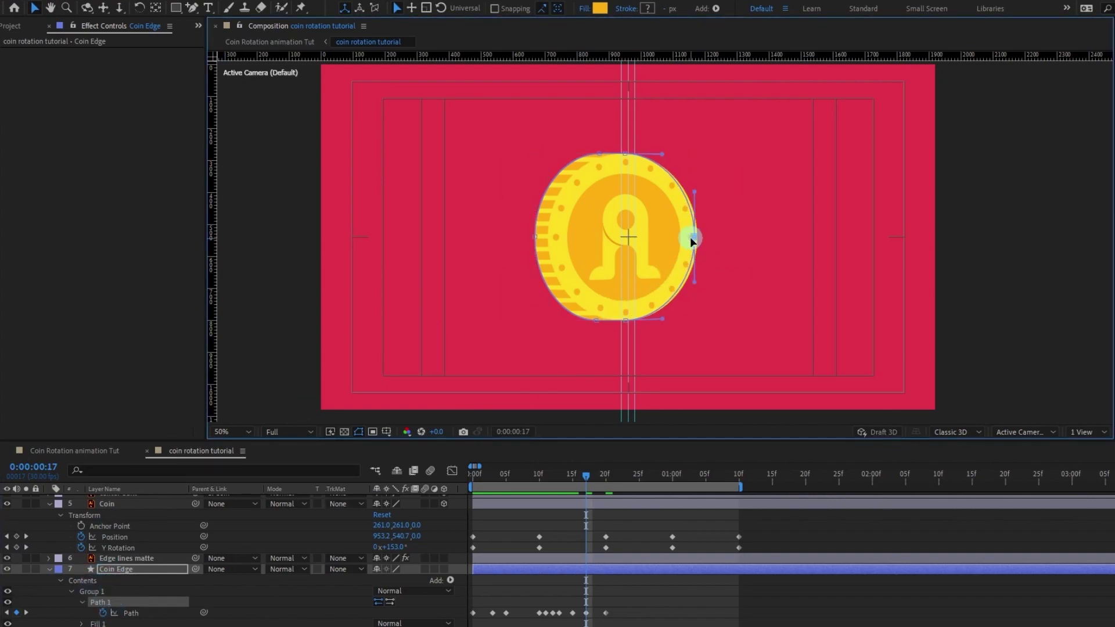
click(627, 543)
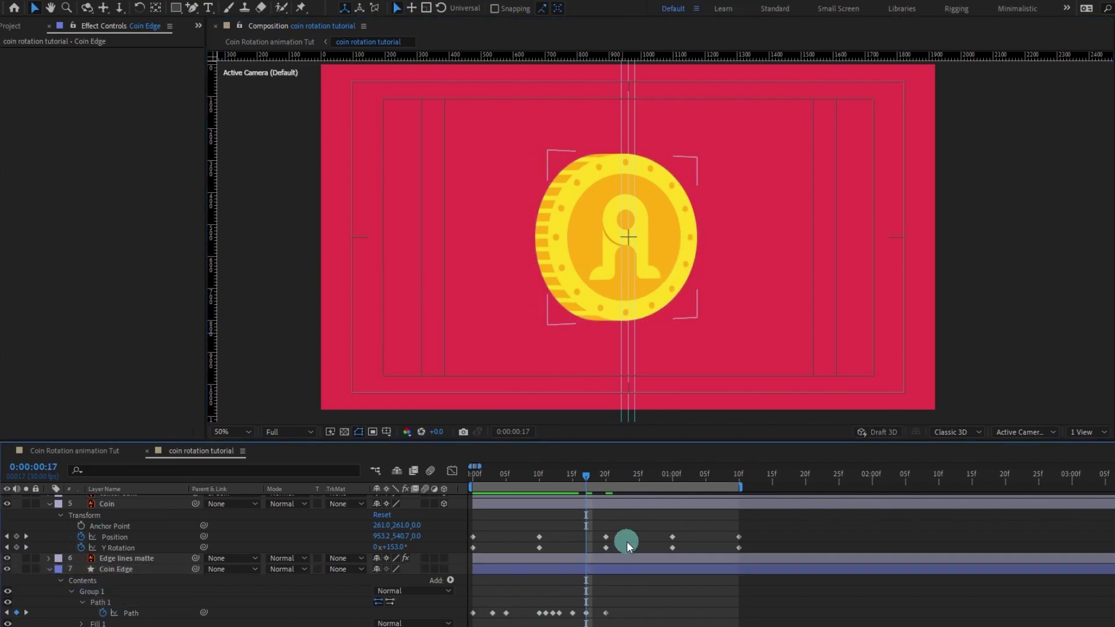
Step: At frame 18, nudge the left-hand points of the Coin Edge path outward to expose more striped edge
key(Page_Down)
key(Page_Down)
key(Page_Up)
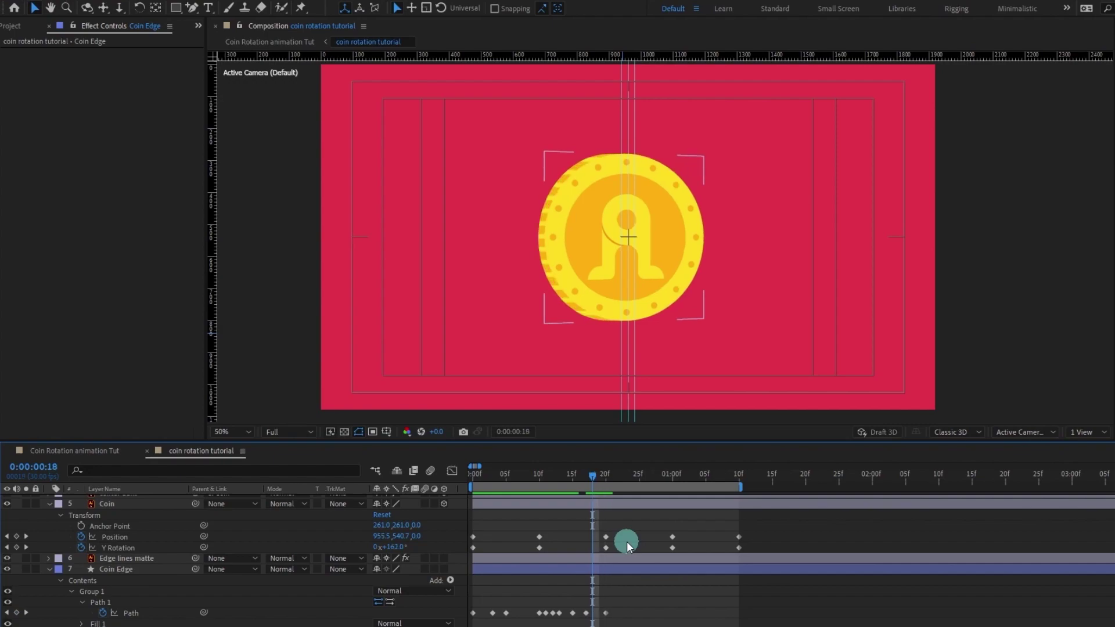
click(117, 603)
drag(474, 137, 611, 343)
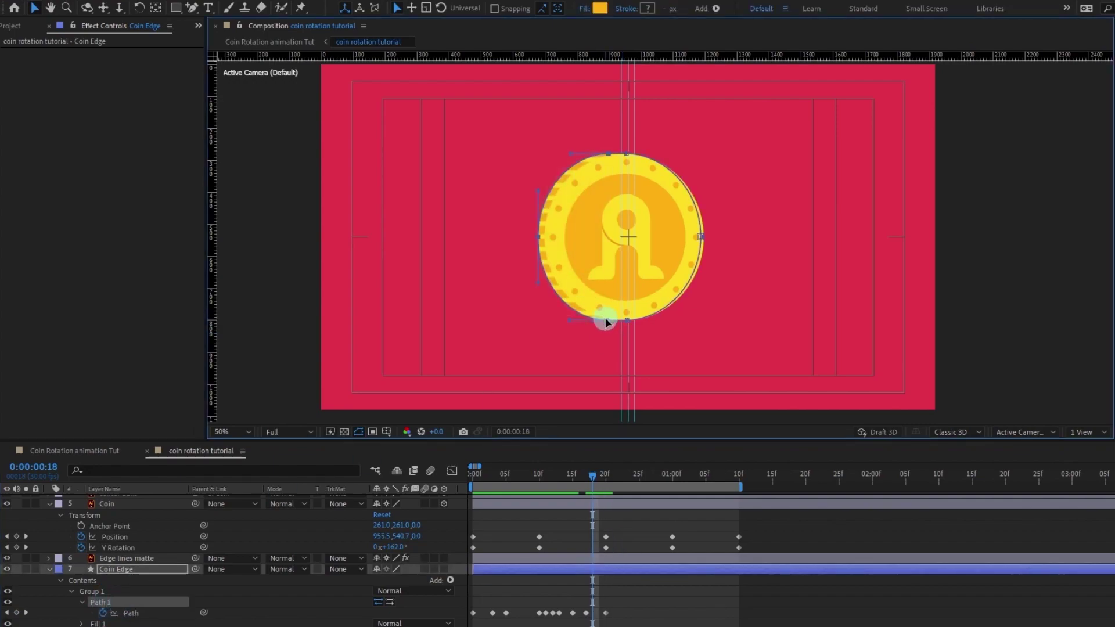
double_click(605, 320)
key(Left)
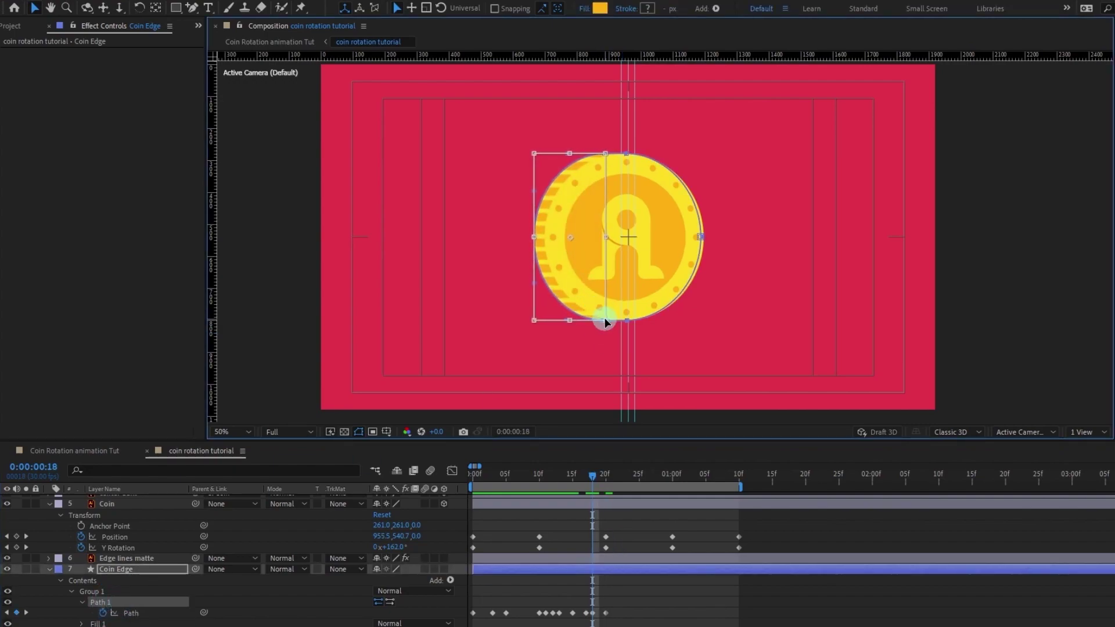
Step: At frame 19, shift the left-hand points of the Coin Edge path slightly outward to keep a thin striped edge
click(661, 534)
key(Page_Down)
click(114, 603)
drag(499, 116, 622, 341)
double_click(613, 318)
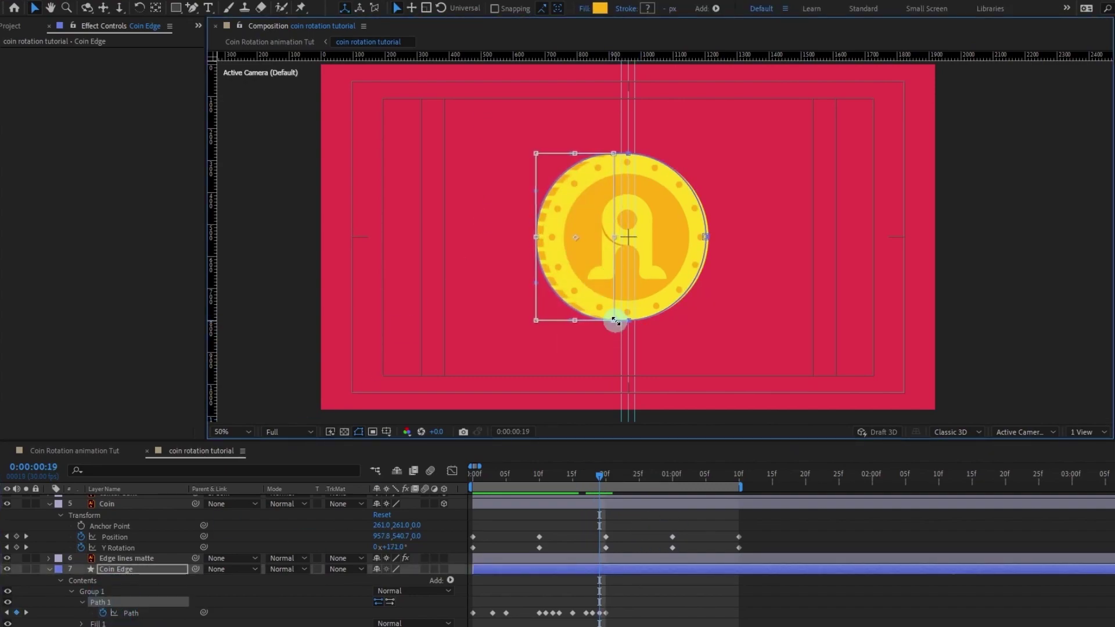
key(Page_Down)
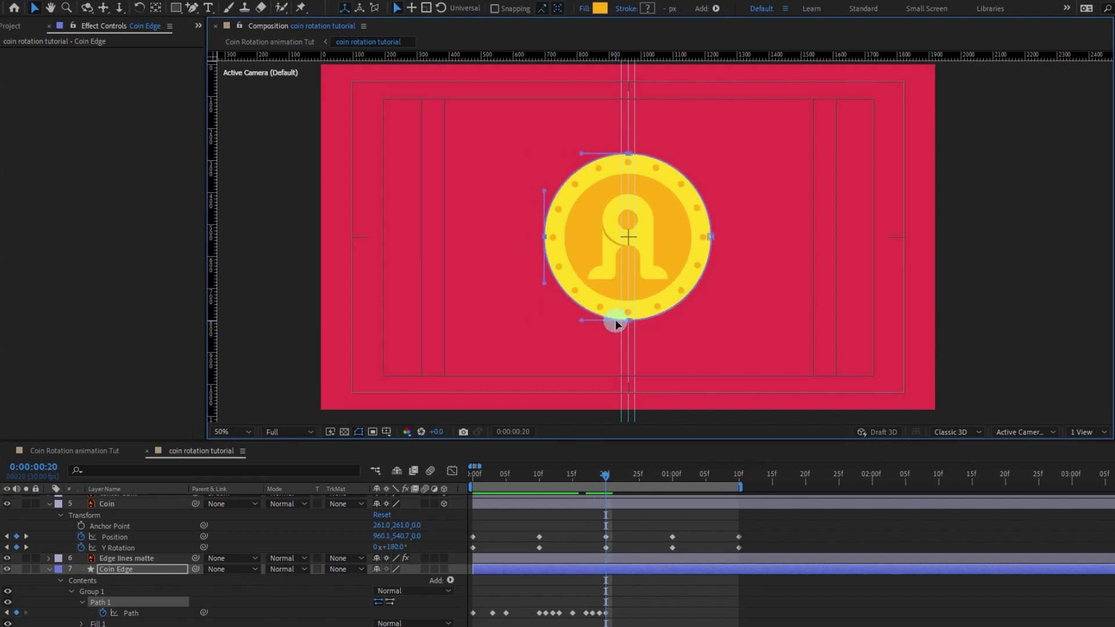
key(Page_Up)
double_click(532, 237)
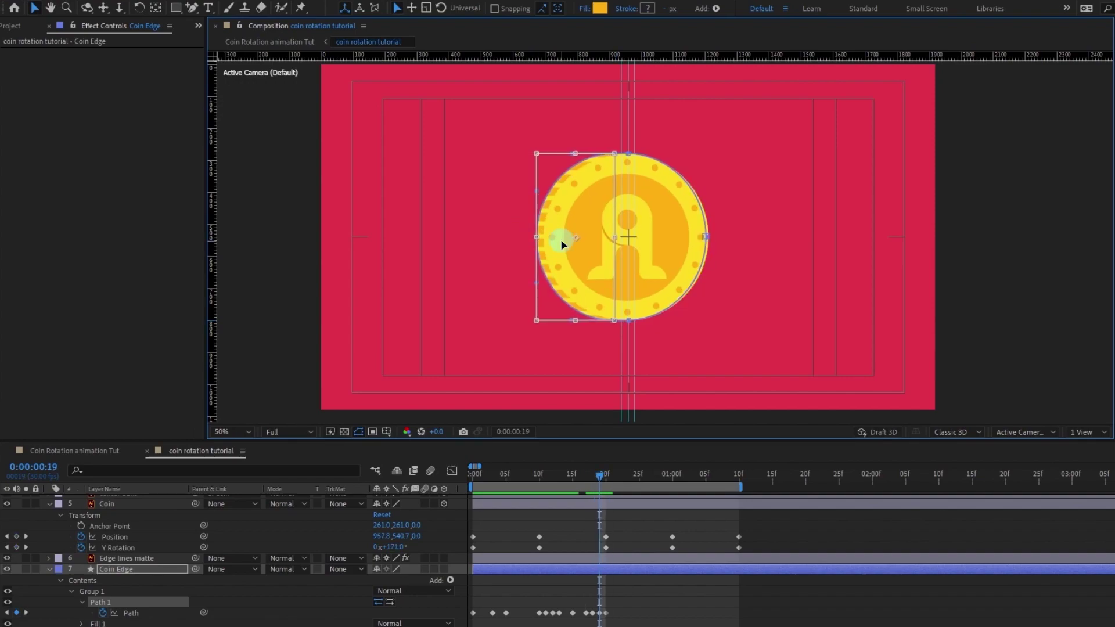
key(Page_Up)
key(Page_Up)
key(Page_Up)
key(Page_Up)
key(Page_Up)
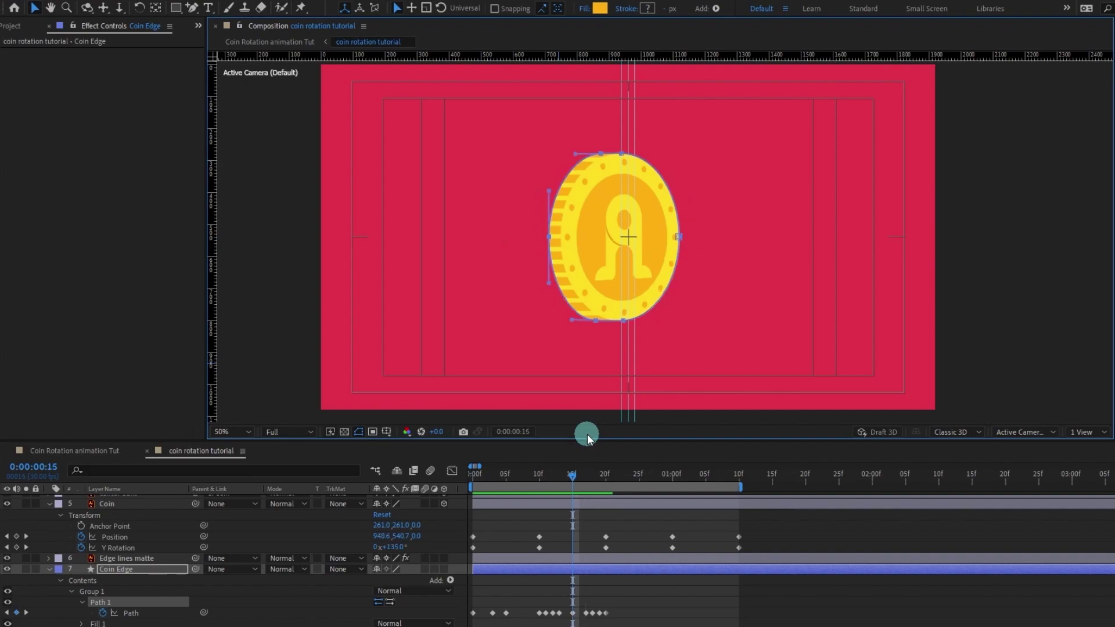
Step: Copy the Coin layer's Position keyframes from frames 0 to 20 and paste them starting at frame 20
drag(566, 472, 672, 488)
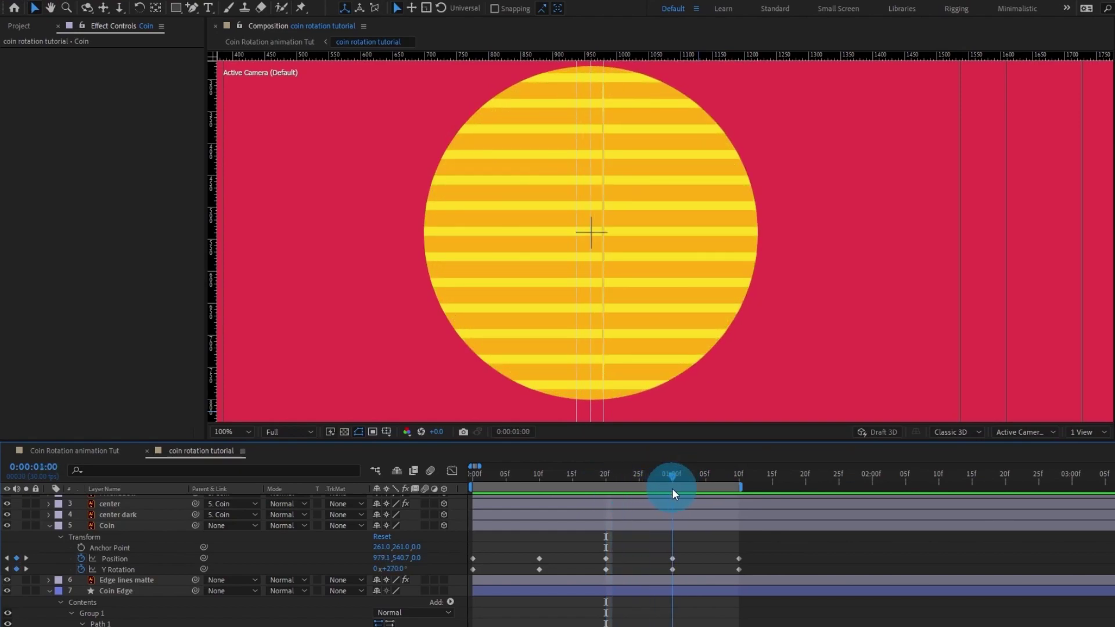
click(669, 526)
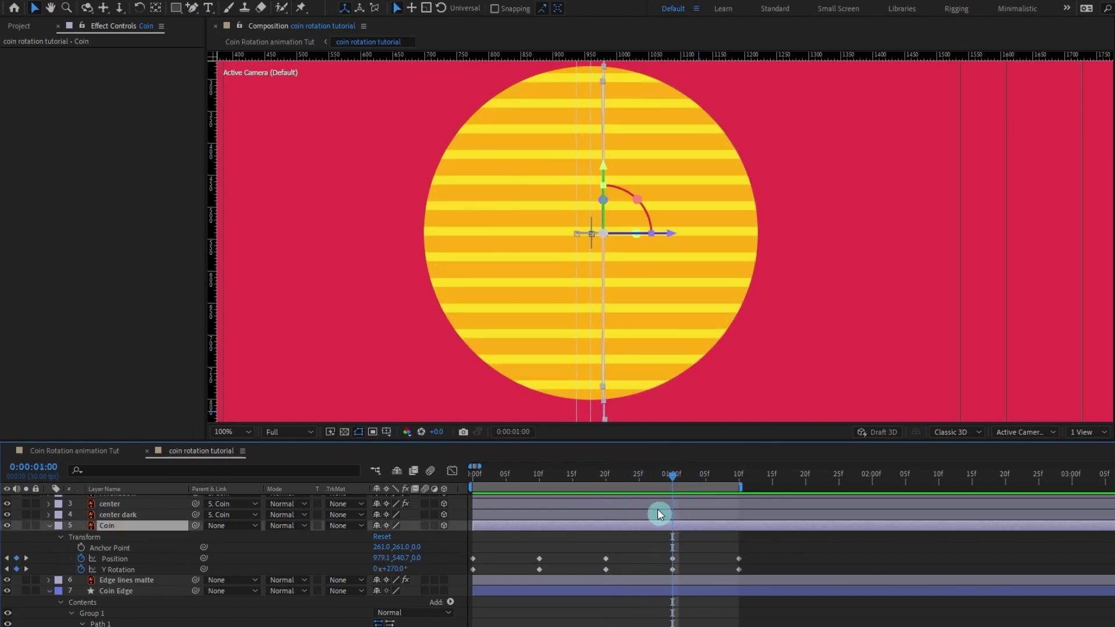
click(607, 477)
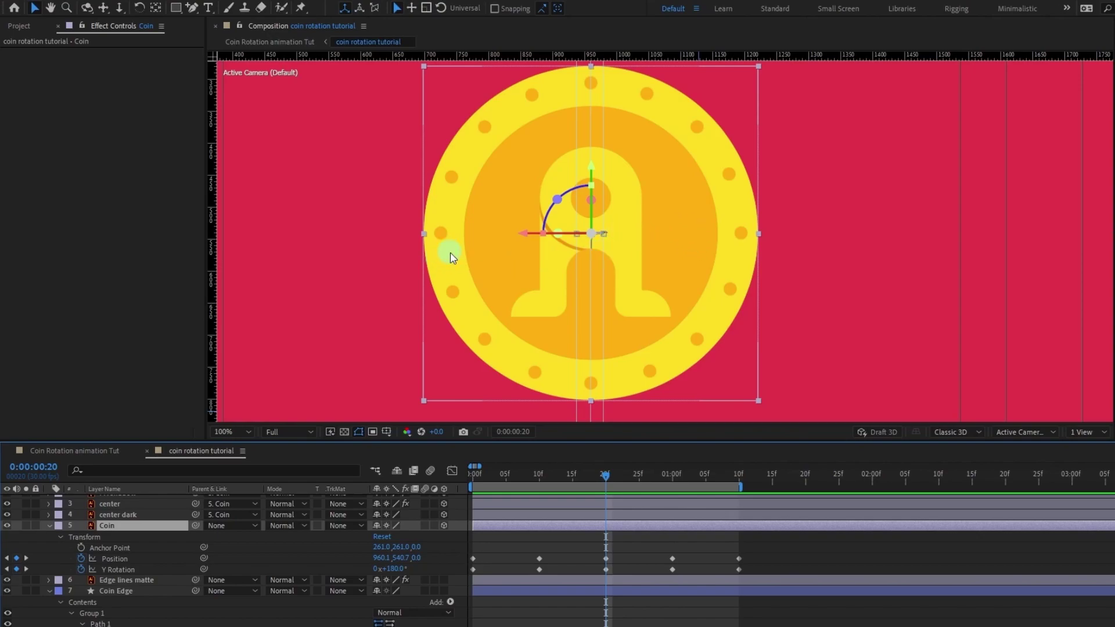
drag(613, 563, 472, 560)
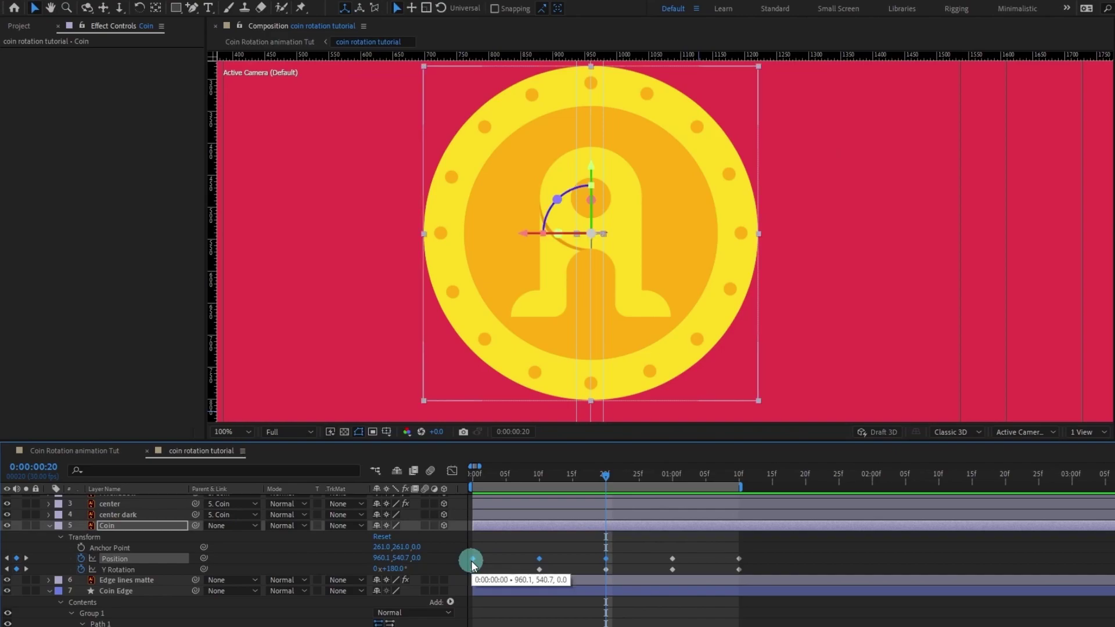
mouse_move(608, 478)
mouse_down()
mouse_move(637, 486)
mouse_move(607, 484)
mouse_up()
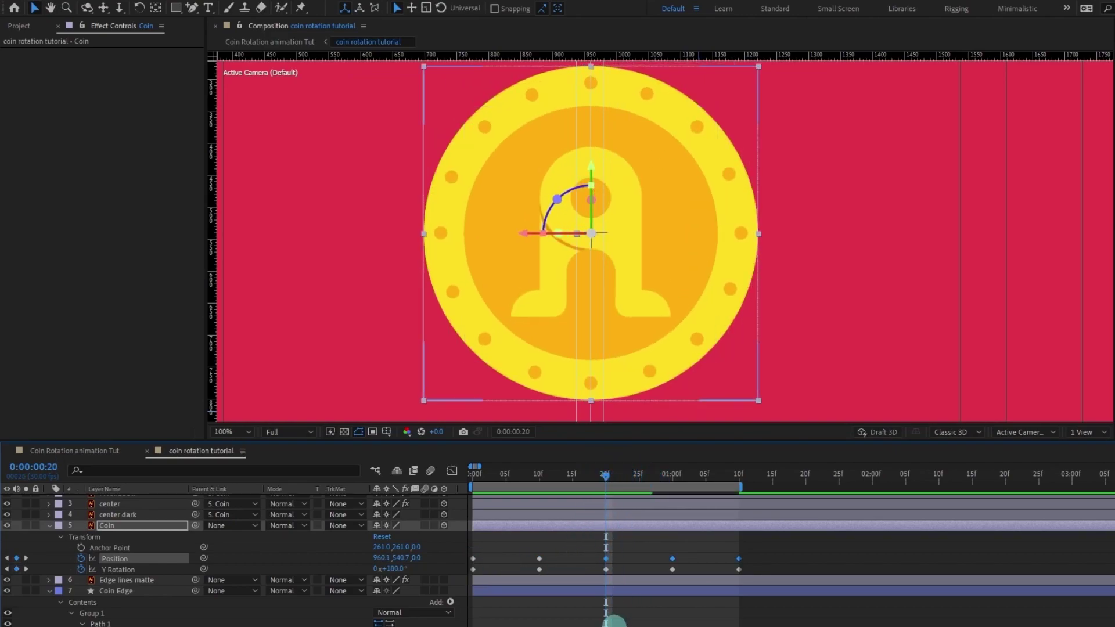
Step: Repeat the first-half Coin Edge Path keyframes from frame 20 onward and preview the rotation from the start
click(578, 624)
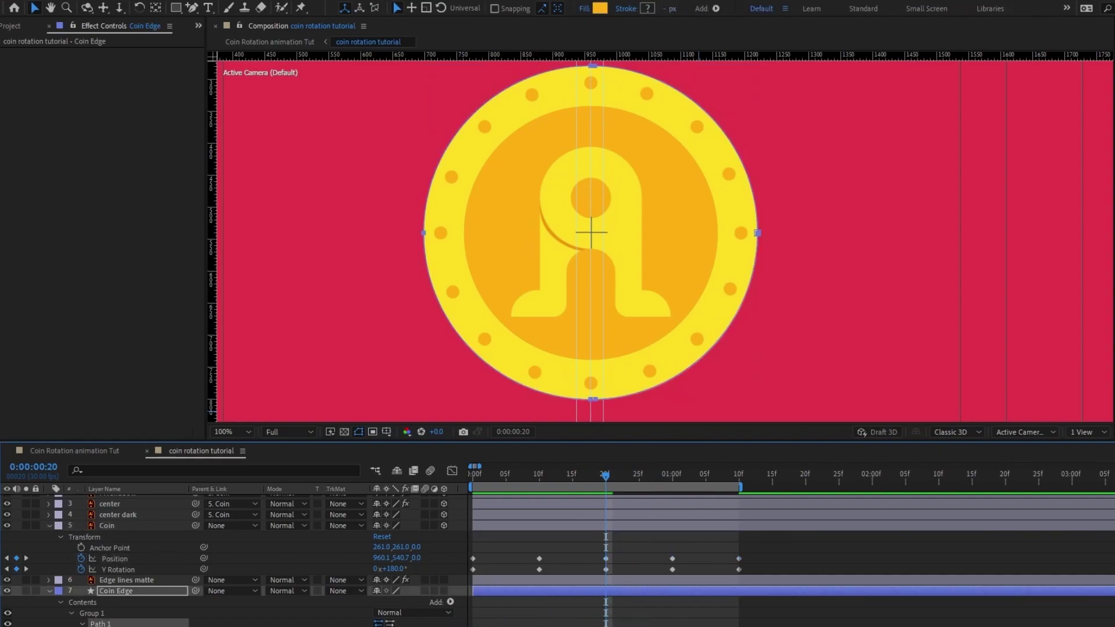
drag(610, 475, 459, 485)
scroll(596, 264, down, 1)
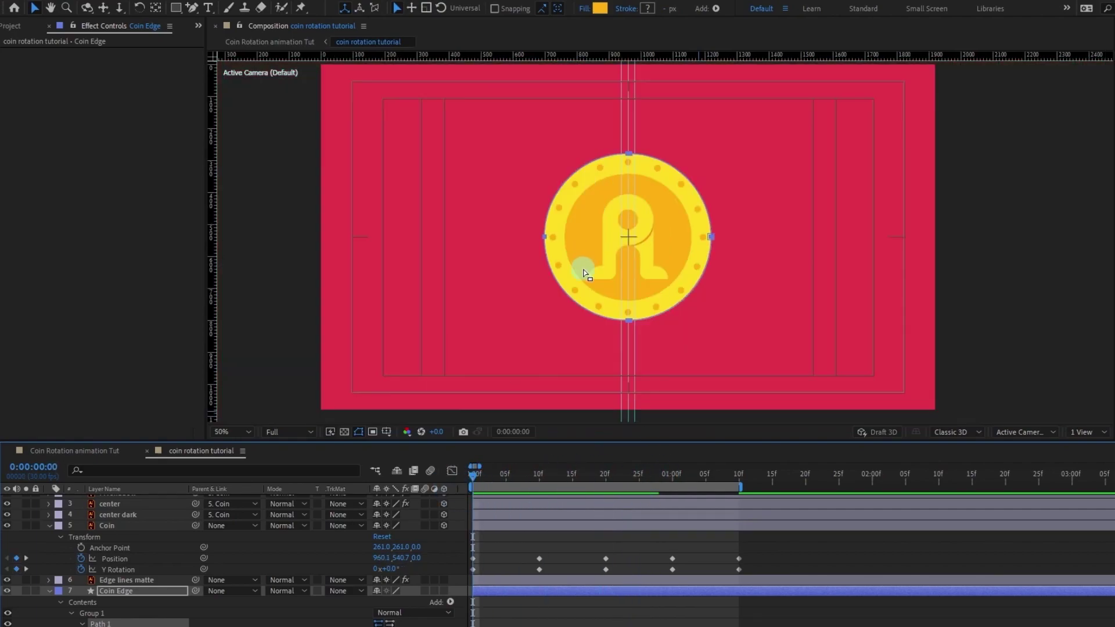
key(space)
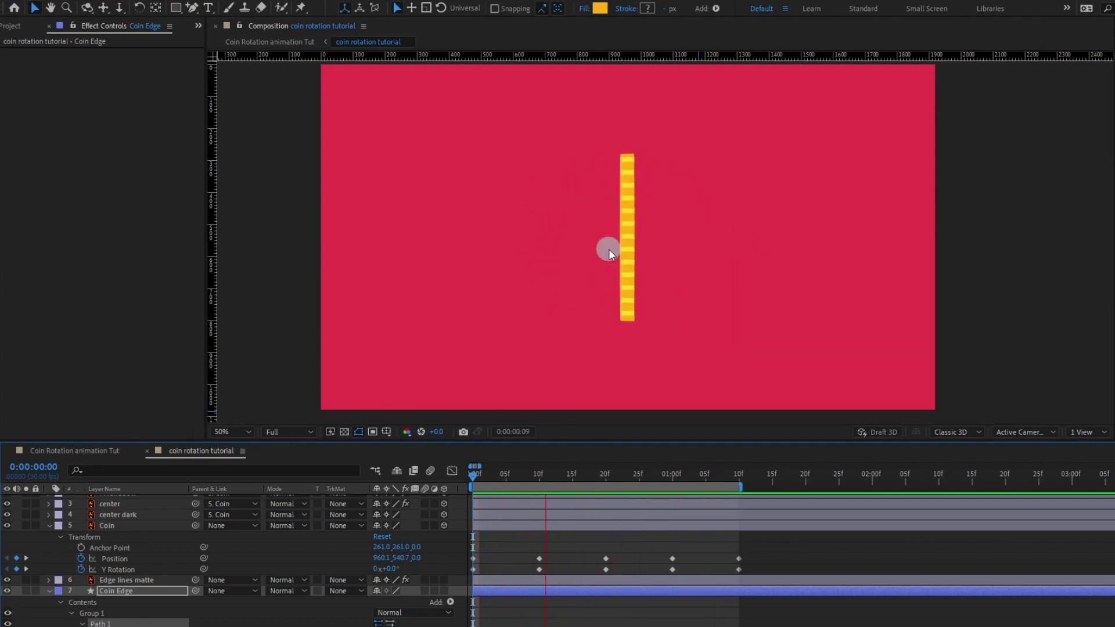
click(482, 548)
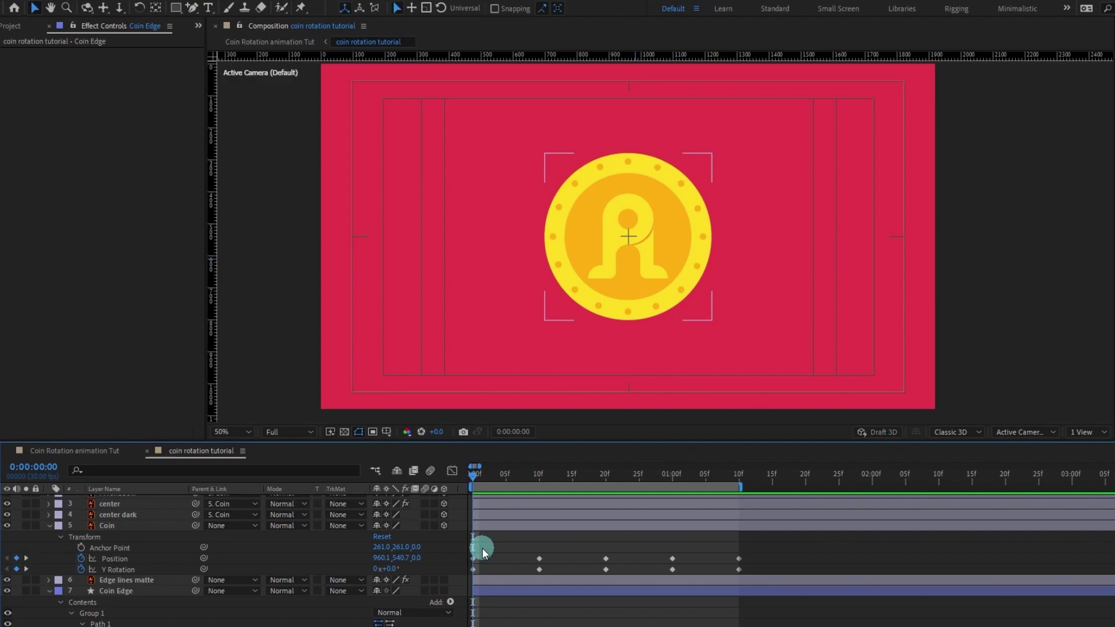
Step: Separate the PA shadow layer's Position into individual X, Y and Z dimensions
scroll(526, 542, up, 2)
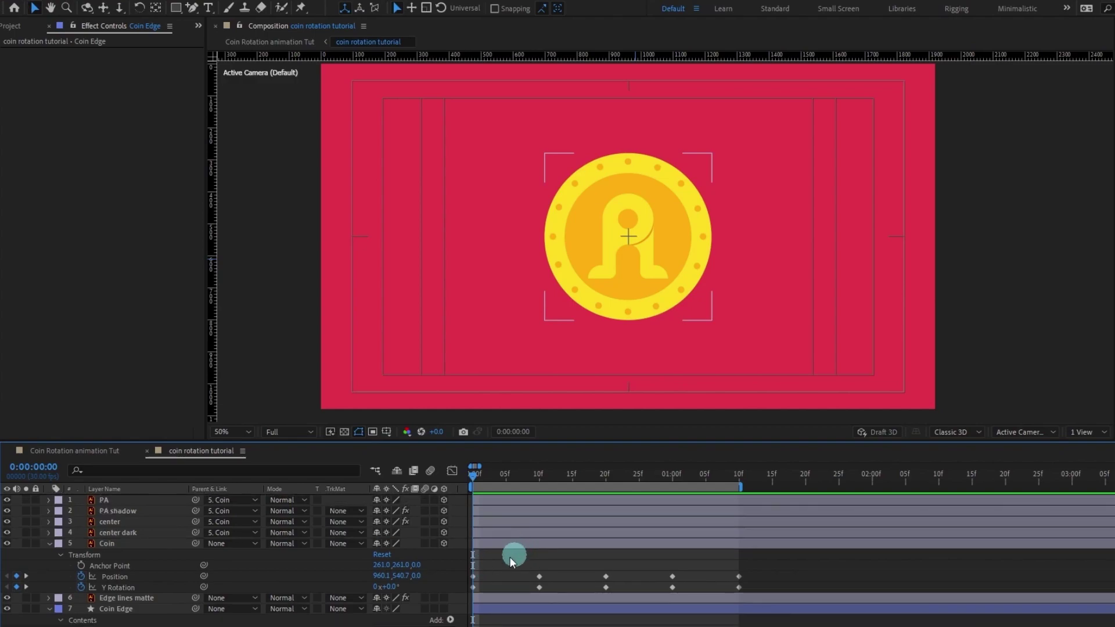
click(111, 511)
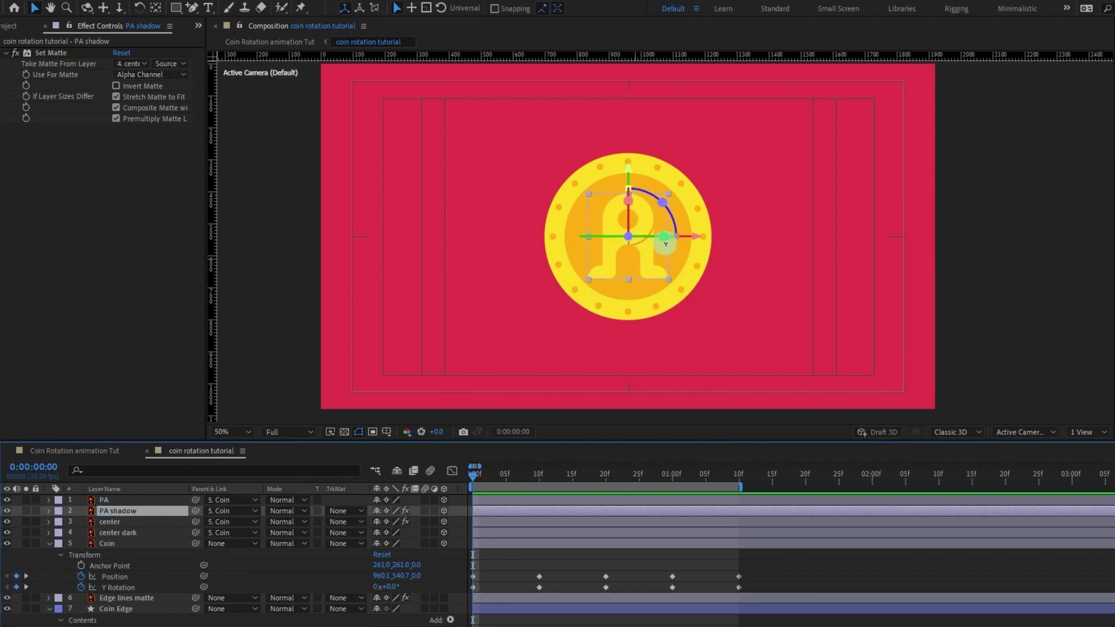
click(149, 533)
key(p)
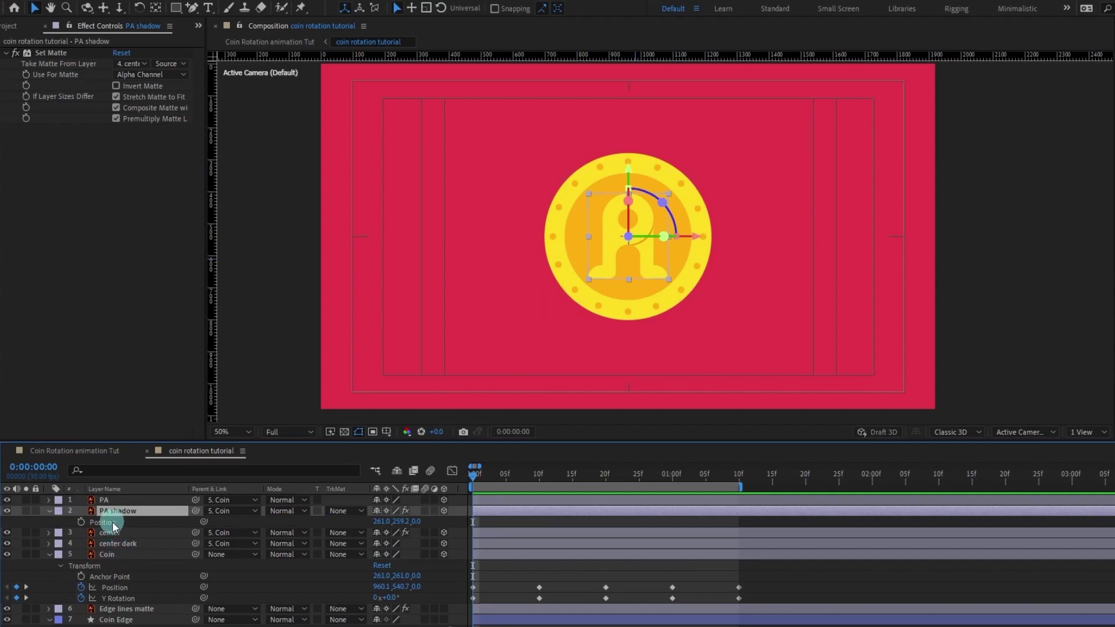
right_click(113, 521)
click(173, 363)
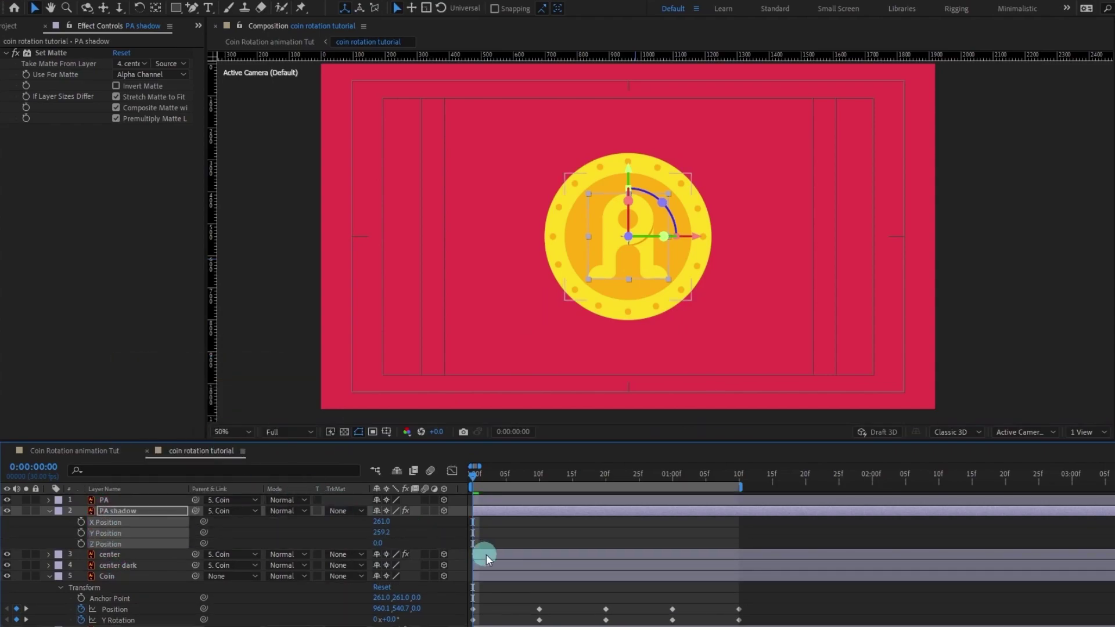
click(477, 529)
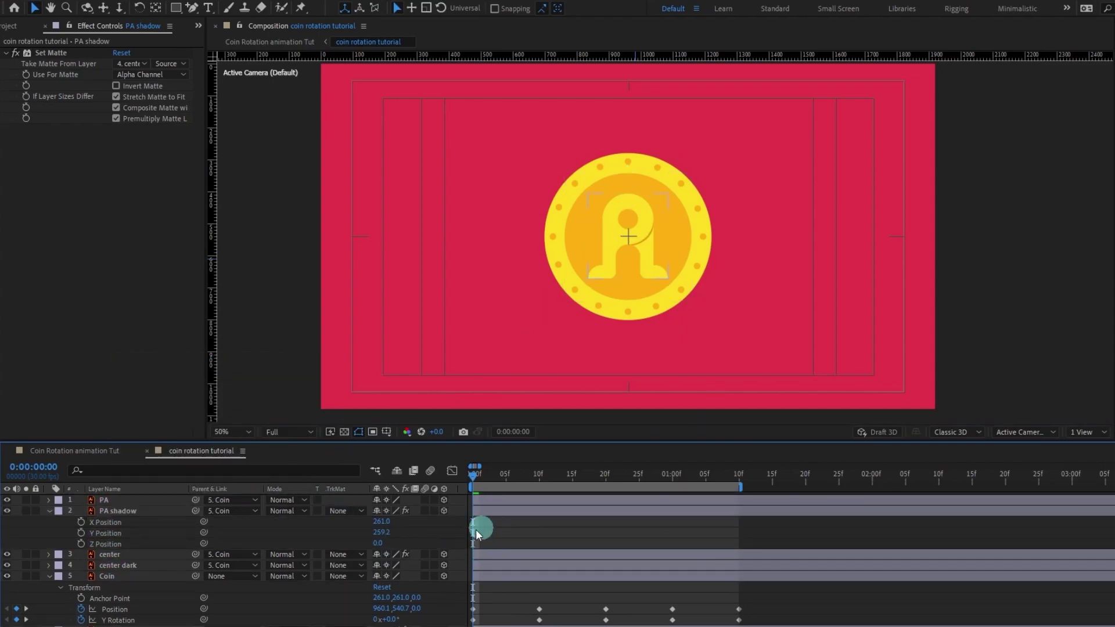
Step: Keyframe the PA shadow layer's X Position at frames 0 and 10 with the value 261.0
click(82, 521)
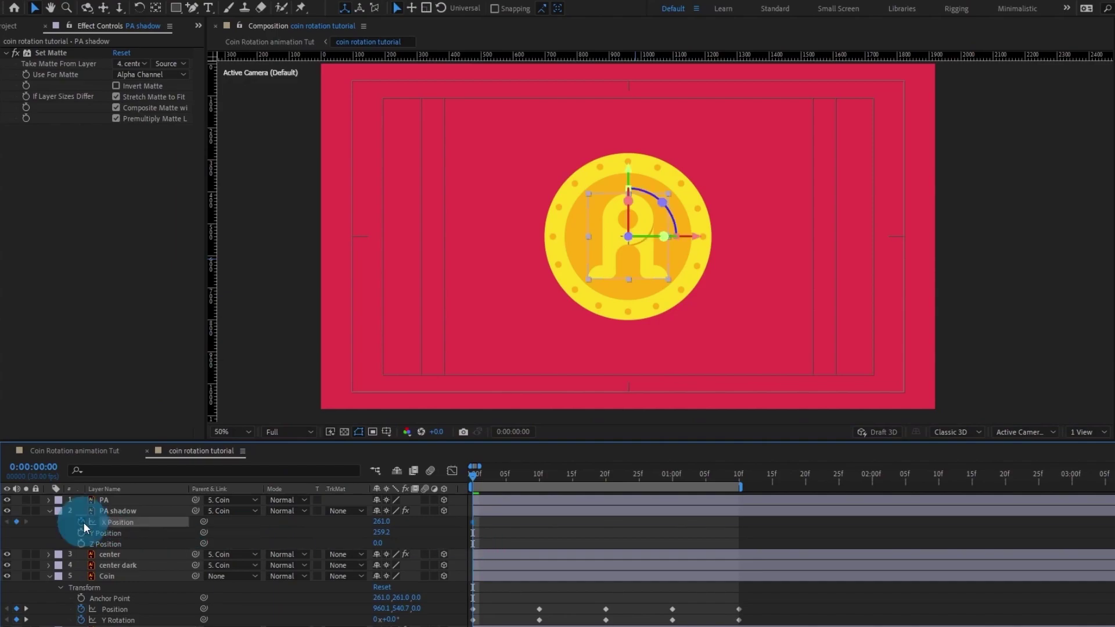
click(540, 528)
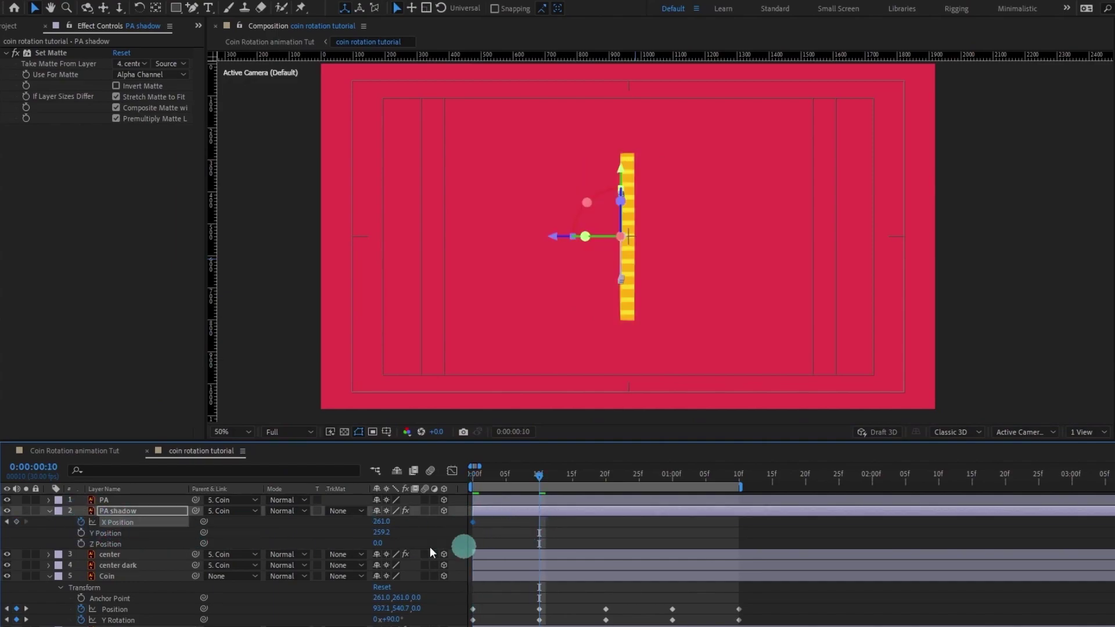
click(15, 523)
Step: At frame 5, nudge the PA shadow layer rightward to an X Position of 280.8
key(Page_Up)
key(Page_Up)
key(Page_Up)
key(Page_Up)
key(Page_Up)
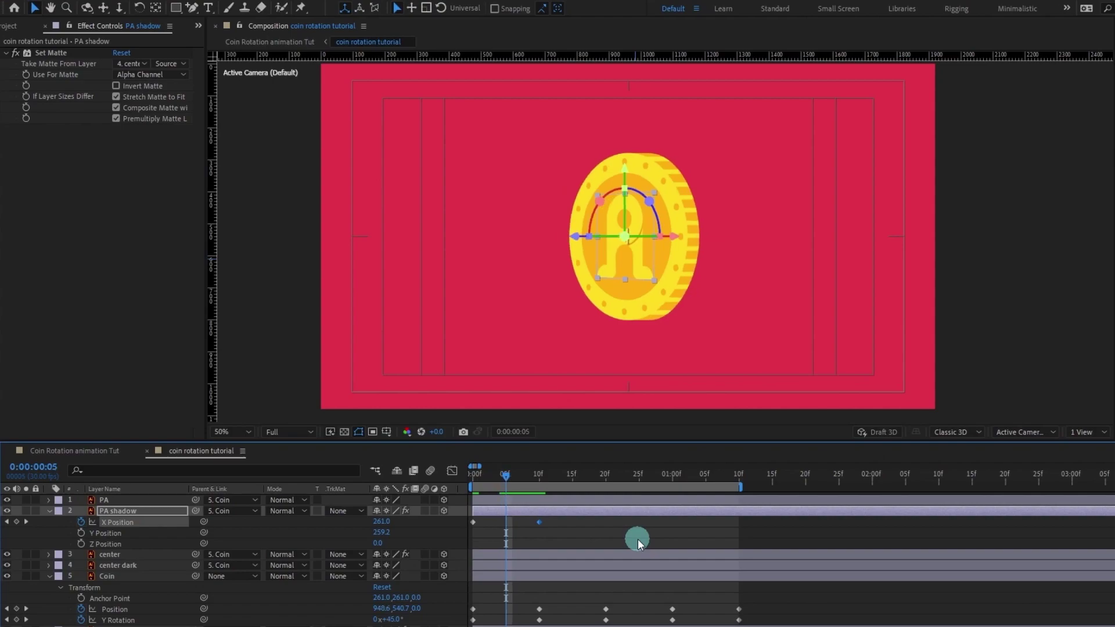
key(Right)
key(Right)
key(Right)
key(Right)
key(Right)
key(Right)
key(Right)
key(Right)
key(Right)
key(Right)
key(Right)
key(Right)
key(Right)
key(Right)
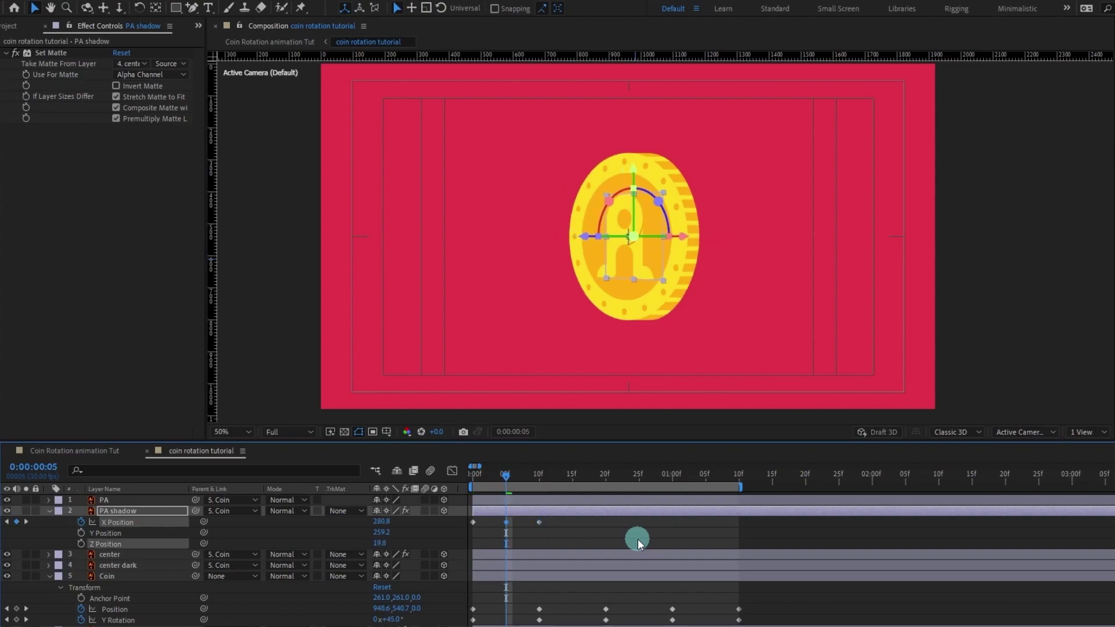
Step: Reset the PA shadow layer's Z Position to 0 at frame 5
click(136, 512)
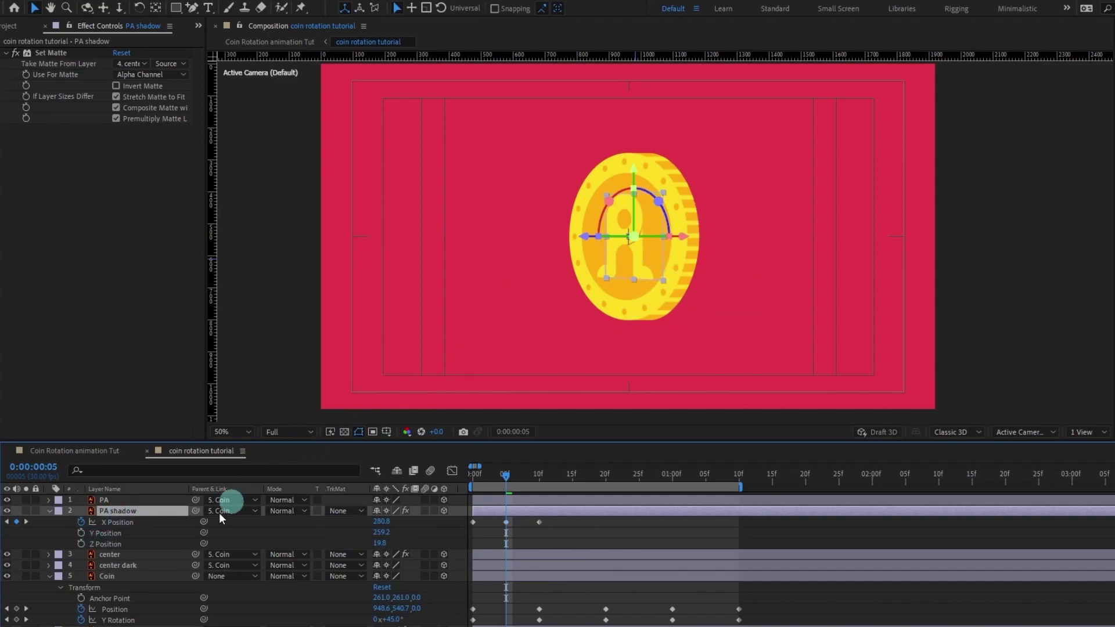
click(379, 544)
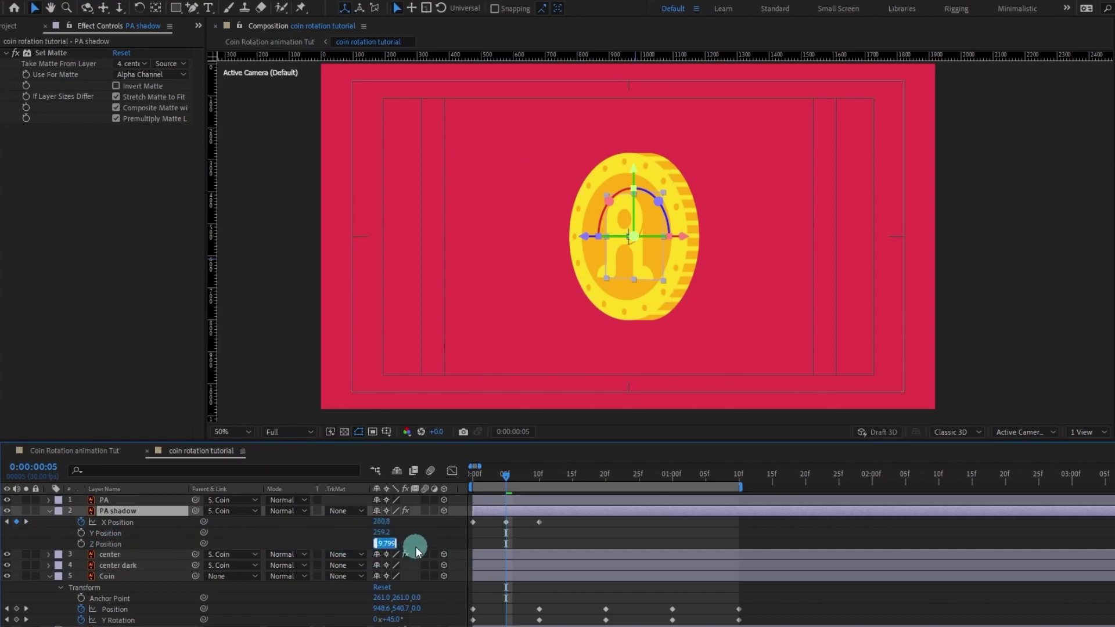
text(0)
key(Return)
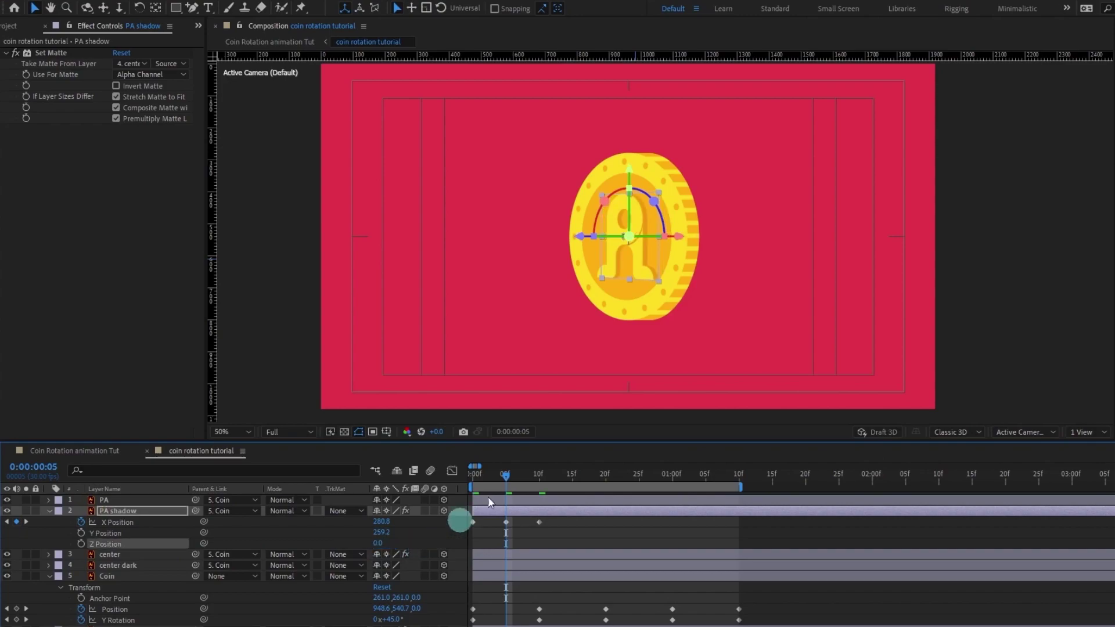
Step: Nudge the frame 5 PA shadow to an X Position of 282.2 and return its Z Position to 0
click(522, 511)
key(Right)
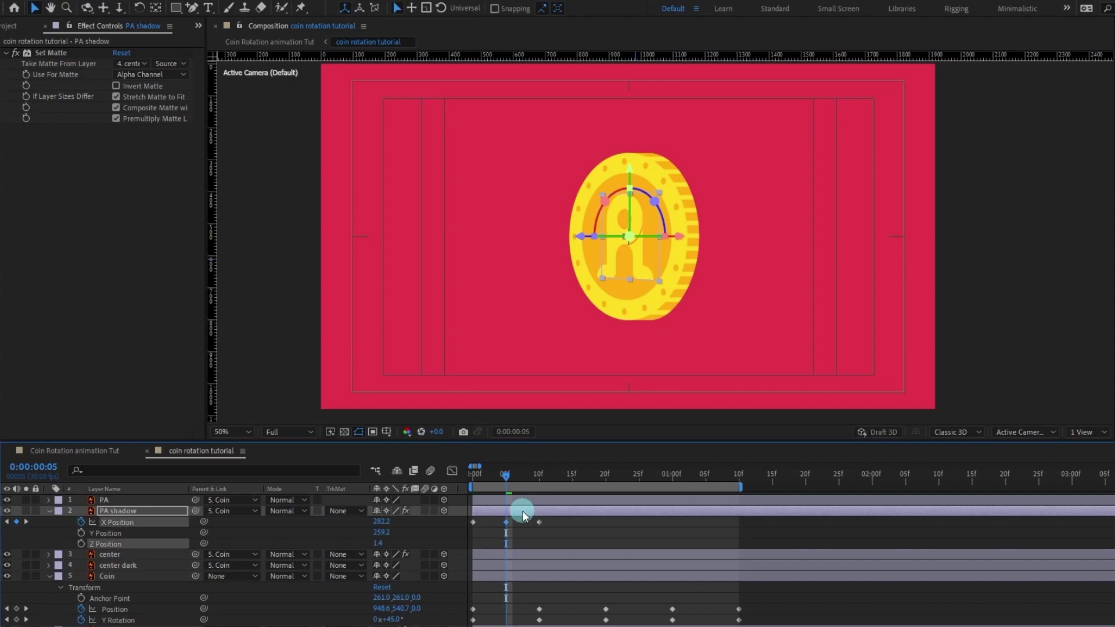
click(404, 554)
click(378, 543)
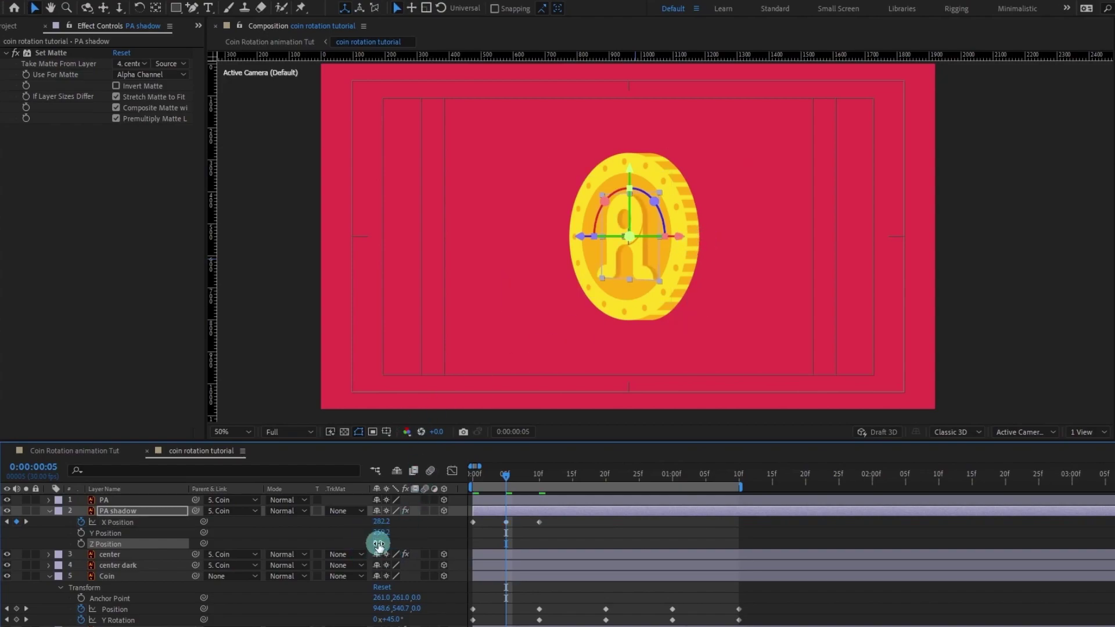
click(530, 518)
click(513, 486)
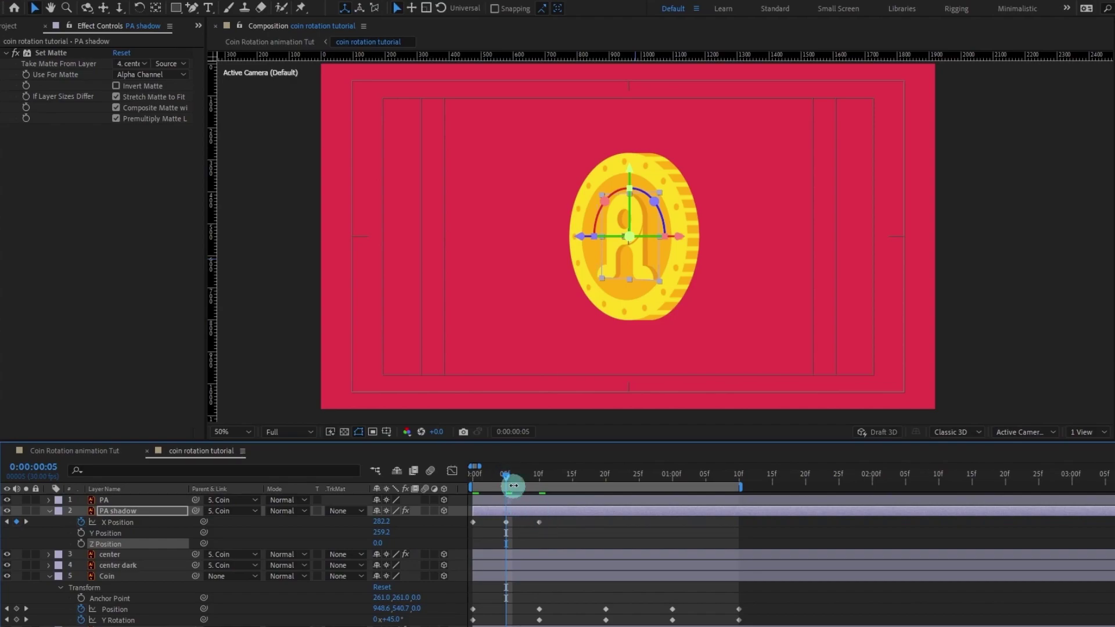
Step: At frame 8, nudge the PA shadow layer to an X Position of 275.7 and set its Z Position to 0
drag(505, 473, 524, 475)
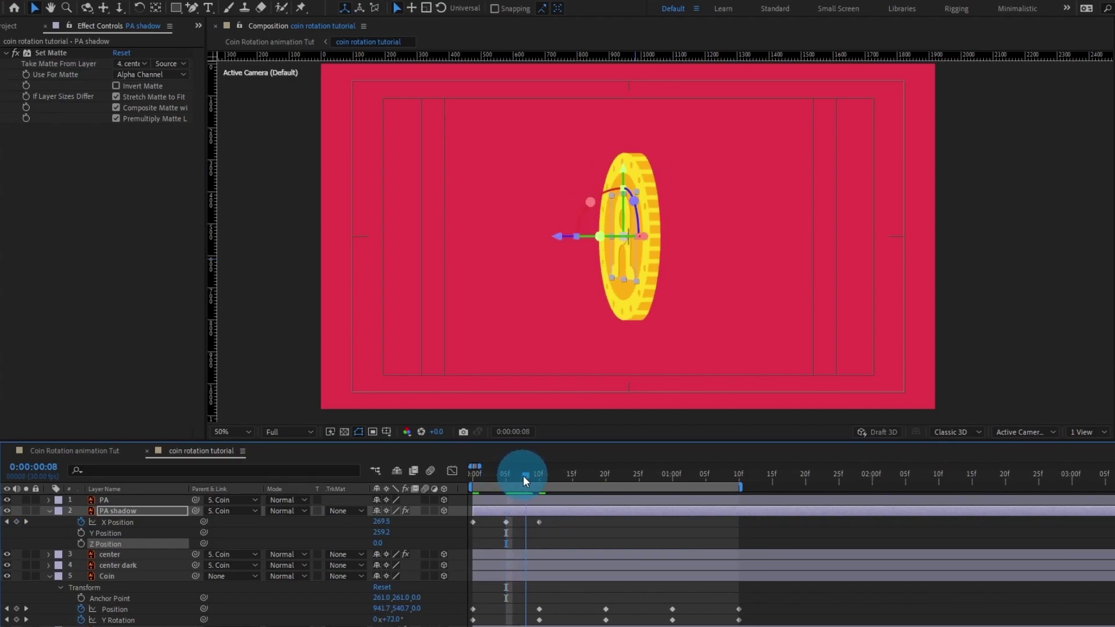
click(499, 521)
click(158, 514)
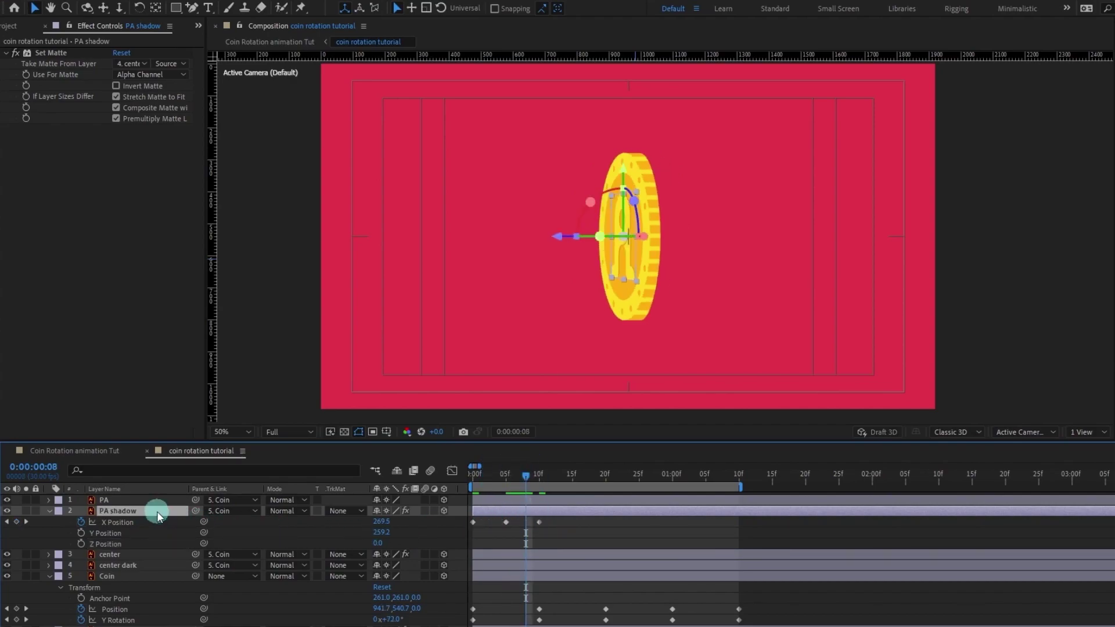
key(Right)
key(Right)
key(Right)
key(Right)
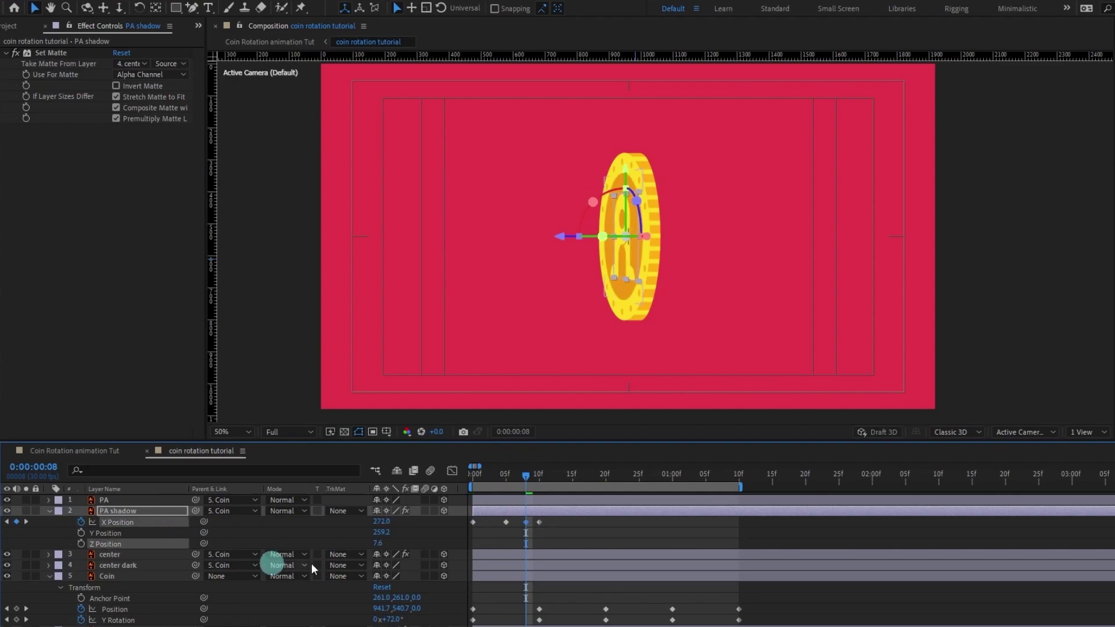
click(377, 543)
text(0)
click(616, 526)
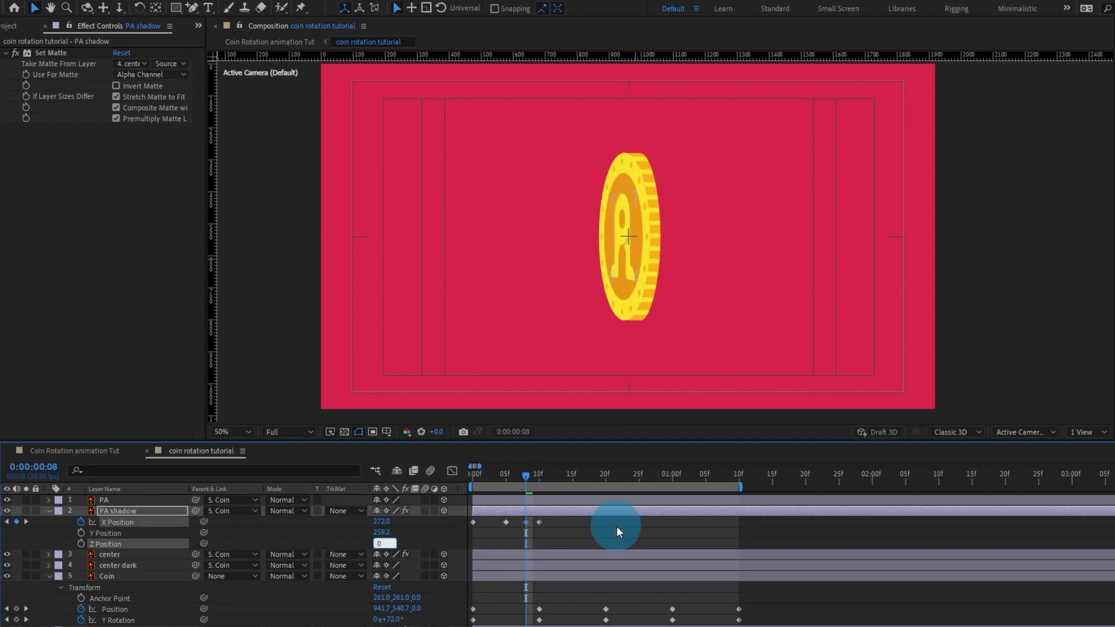
click(502, 509)
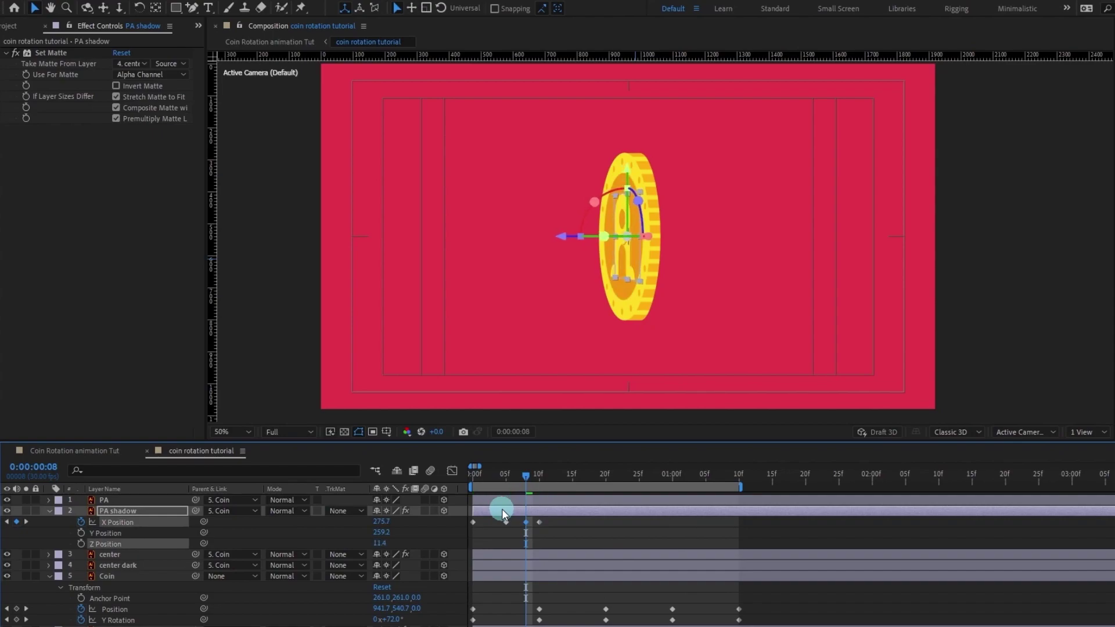
click(378, 543)
text(0)
click(431, 549)
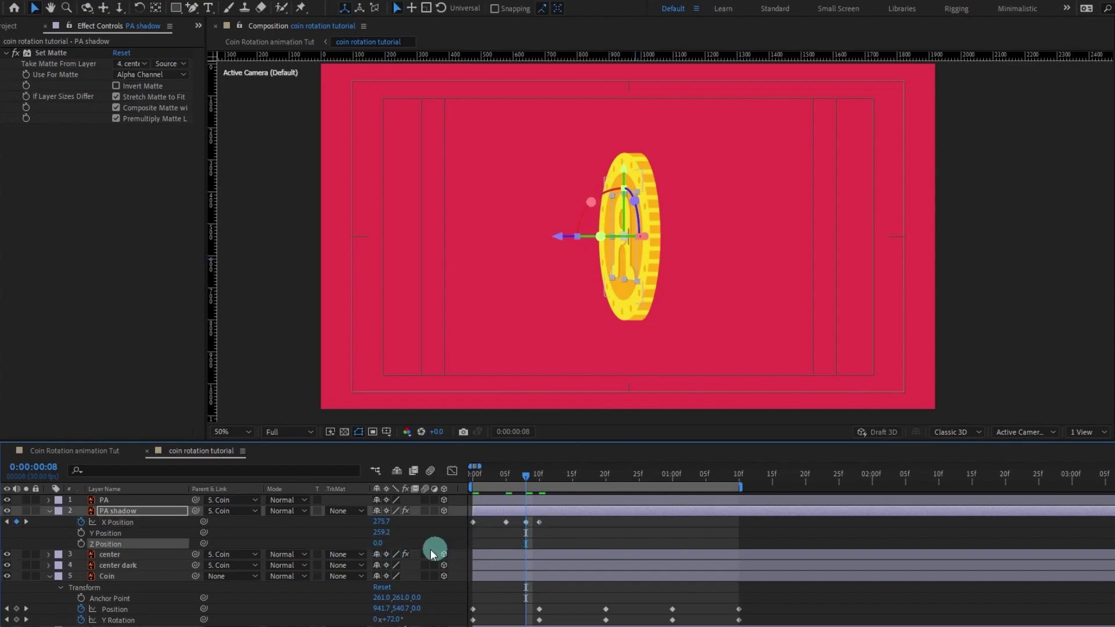
Step: Push the frame 8 PA shadow further right to an X Position of 281.3, with Z Position reset to 0
click(166, 513)
key(Right)
key(Right)
key(Right)
key(Right)
key(Right)
key(Right)
key(Right)
key(Right)
key(Right)
click(385, 545)
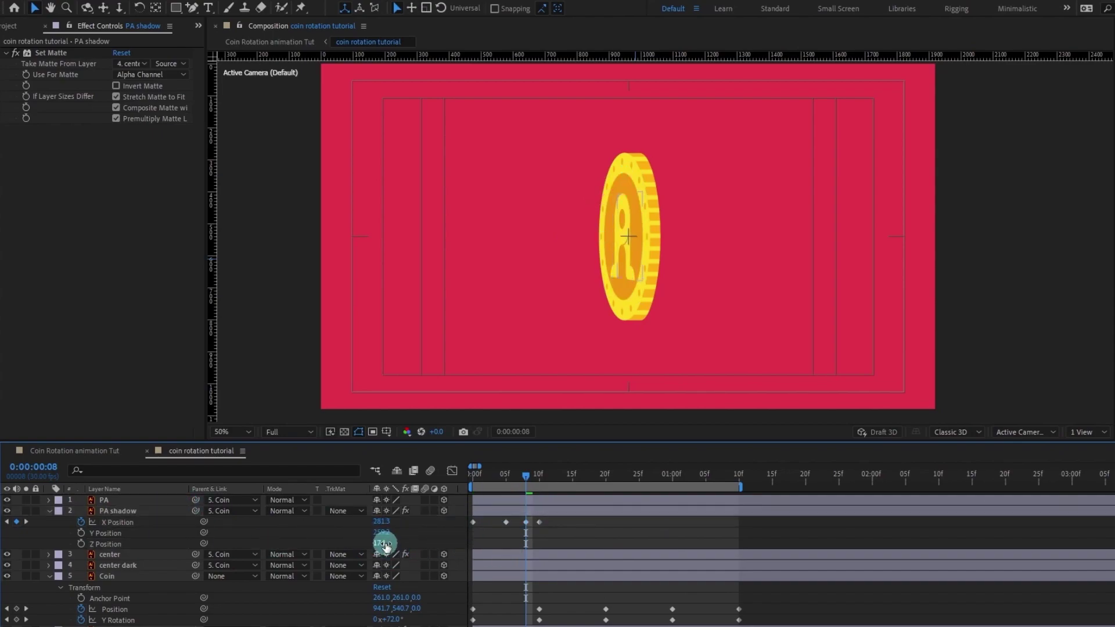
key(ctrl+z)
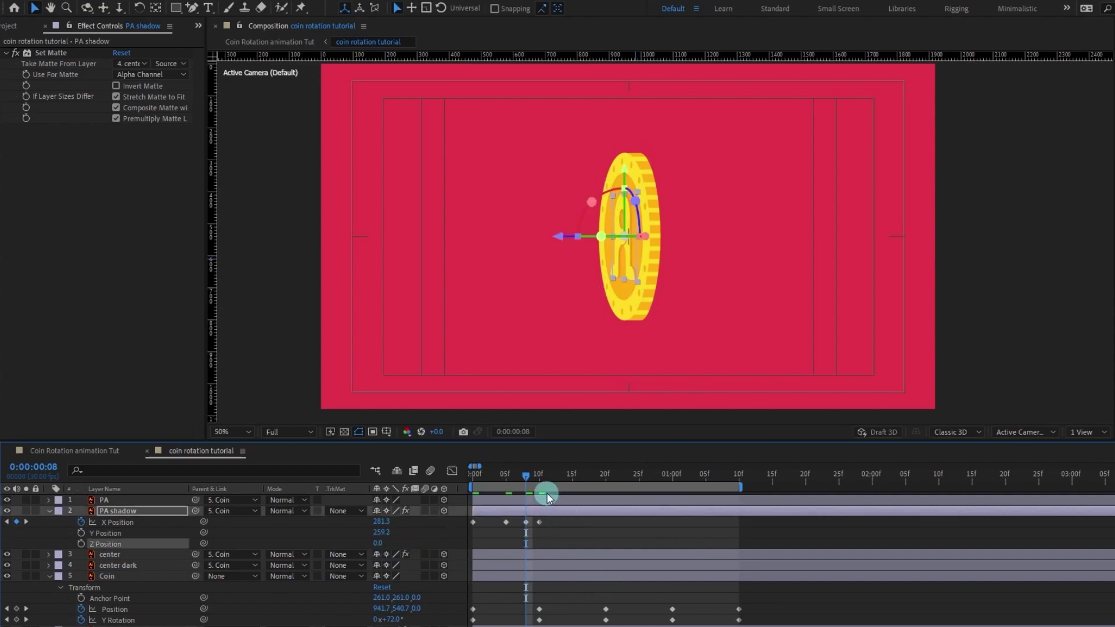
Step: Return to frame 0 and separate the center layer's Position into X, Y and Z dimensions
drag(534, 478, 434, 488)
click(137, 563)
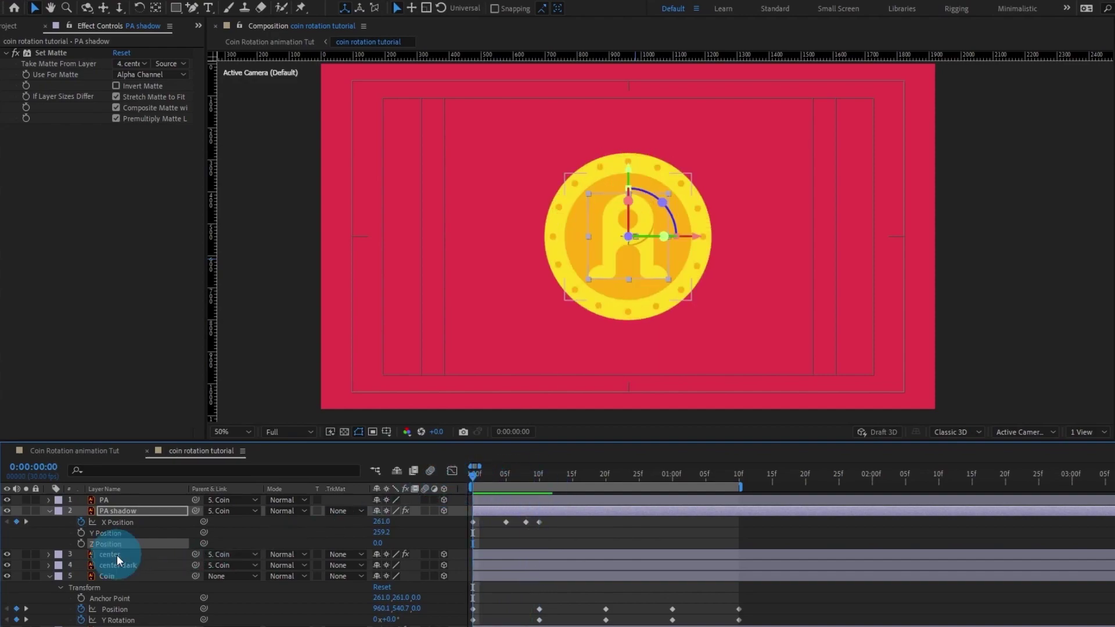
click(117, 555)
key(p)
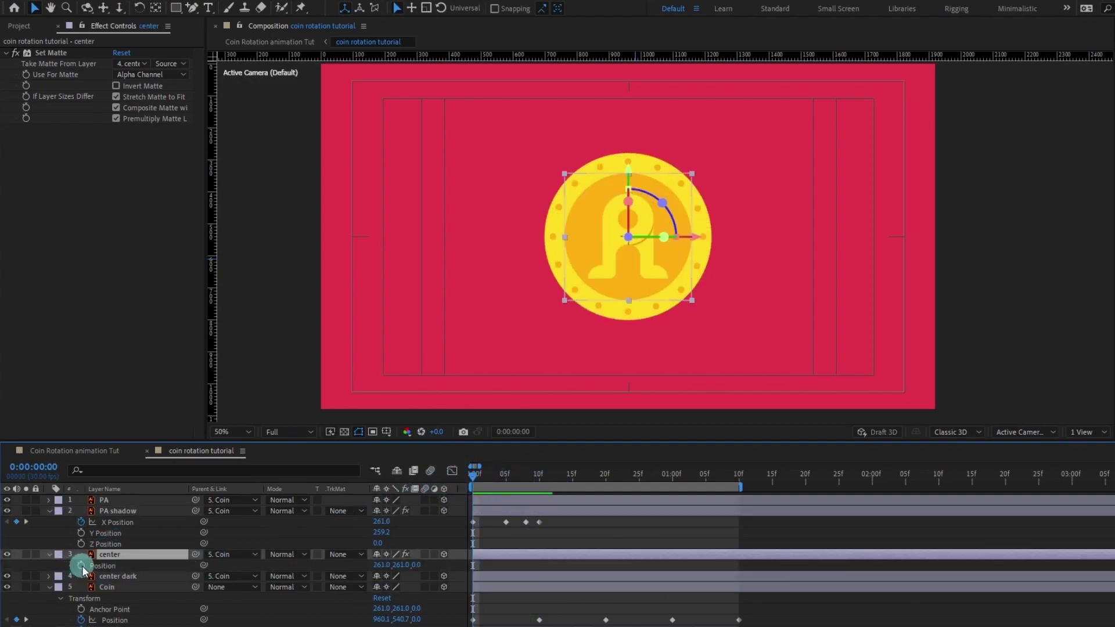
right_click(105, 565)
click(164, 406)
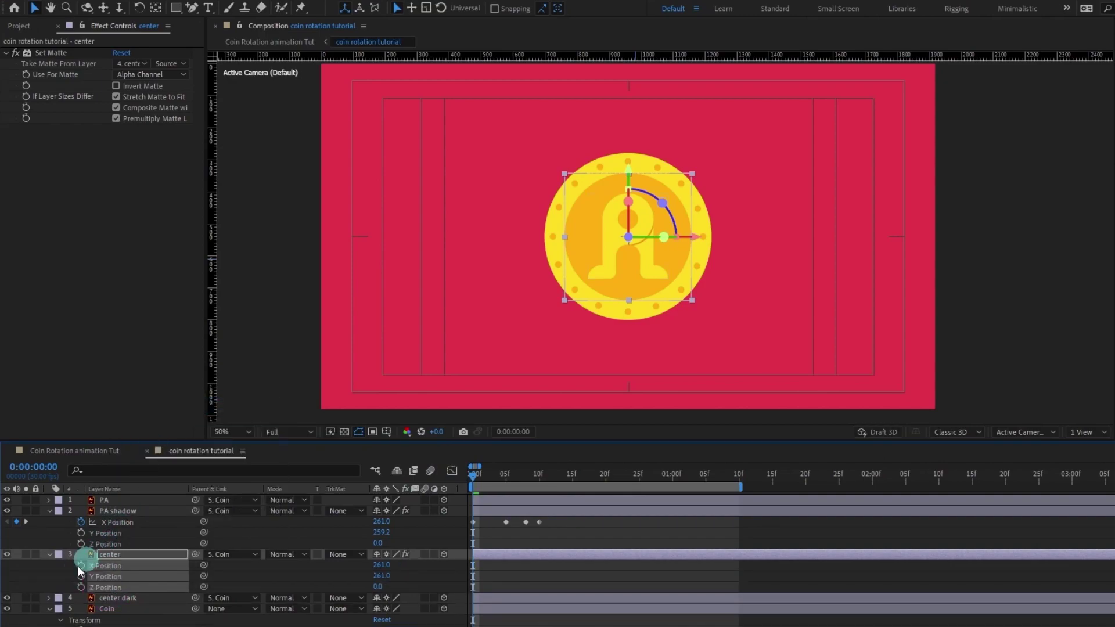
Step: Start keyframing the center layer's X Position at frame 0 and hold the same 261.0 value with a keyframe at frame 10
click(61, 566)
click(81, 565)
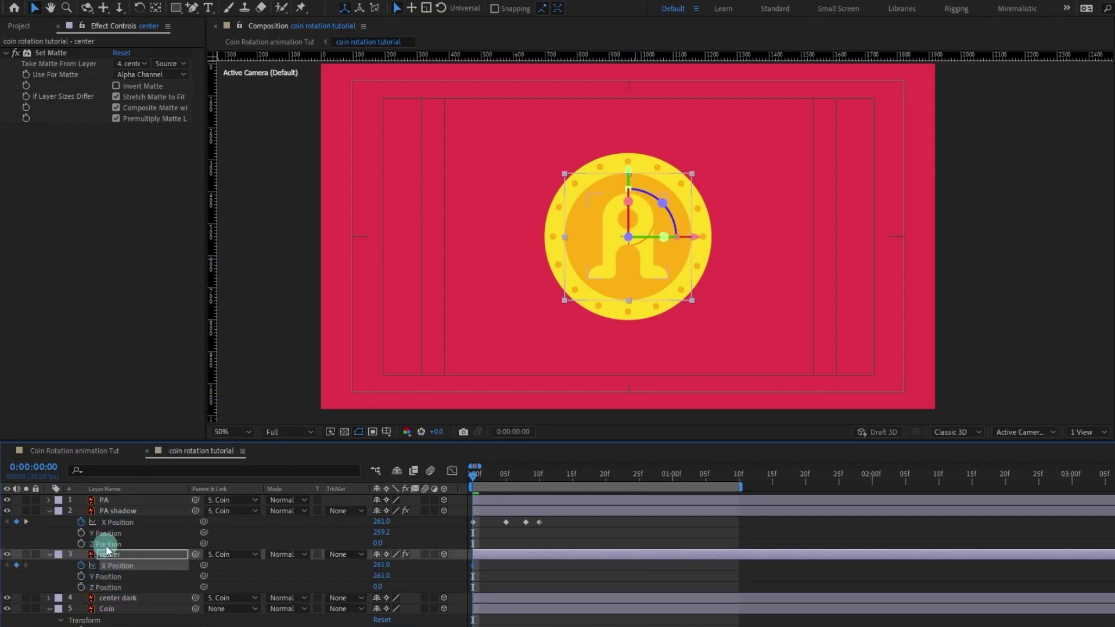
key(k)
key(k)
key(k)
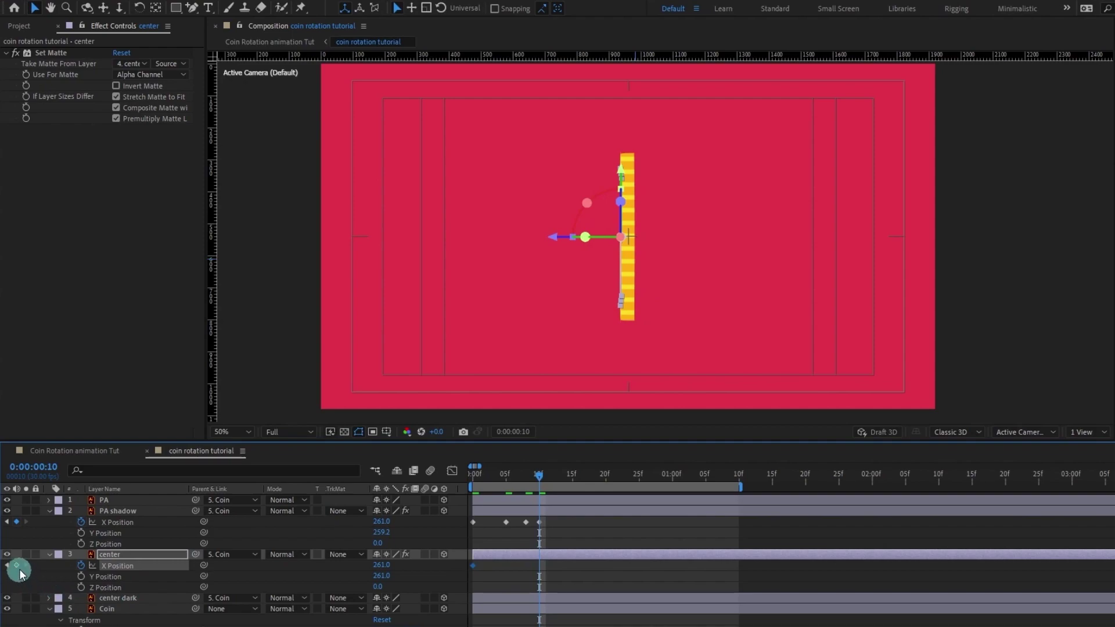
Step: At frame 5, nudge the center layer right to an X Position of 280.8 and set its Z Position to 0
key(j)
key(j)
click(575, 540)
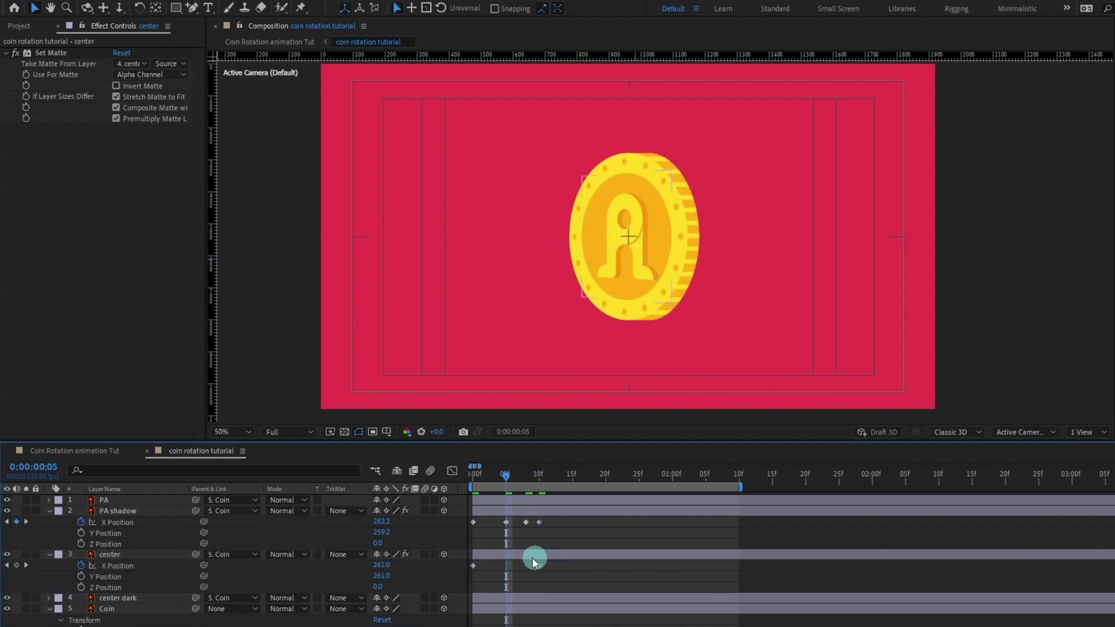
click(526, 556)
key(Right)
key(Right)
key(Right)
key(Right)
key(Right)
key(Right)
key(Right)
key(Right)
key(Right)
key(Right)
key(Right)
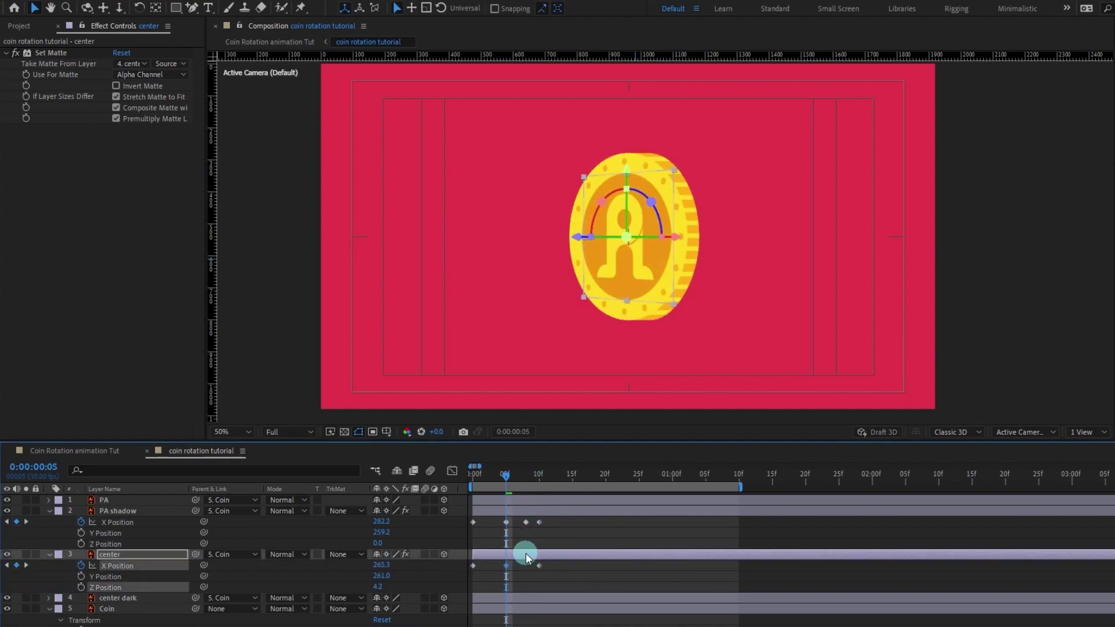
key(Right)
key(Right)
key(Right)
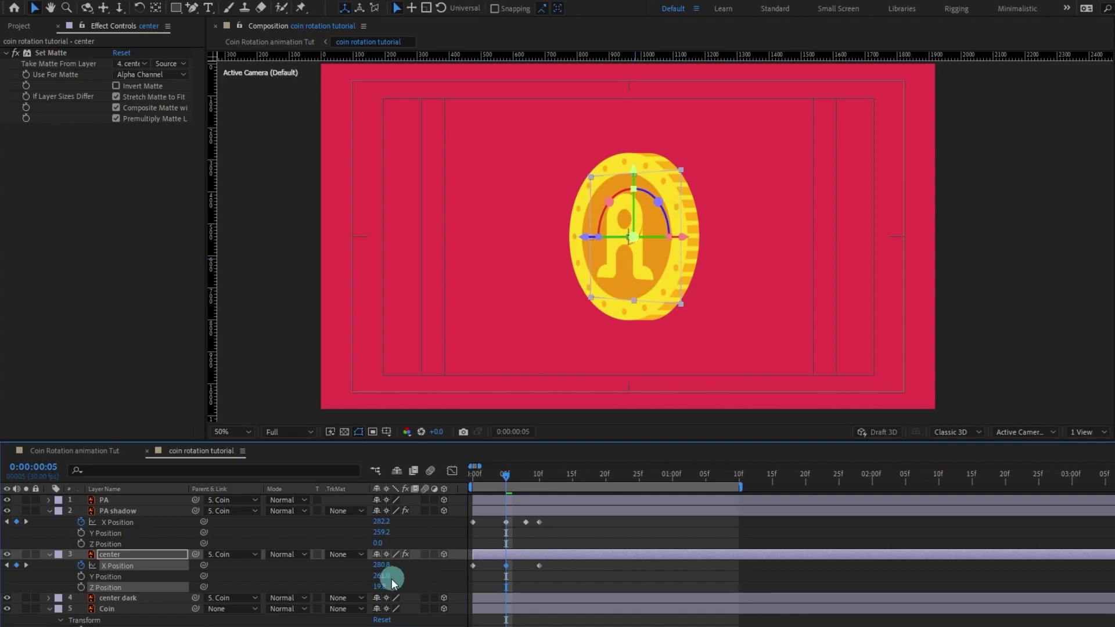
click(378, 587)
text(0)
key(Return)
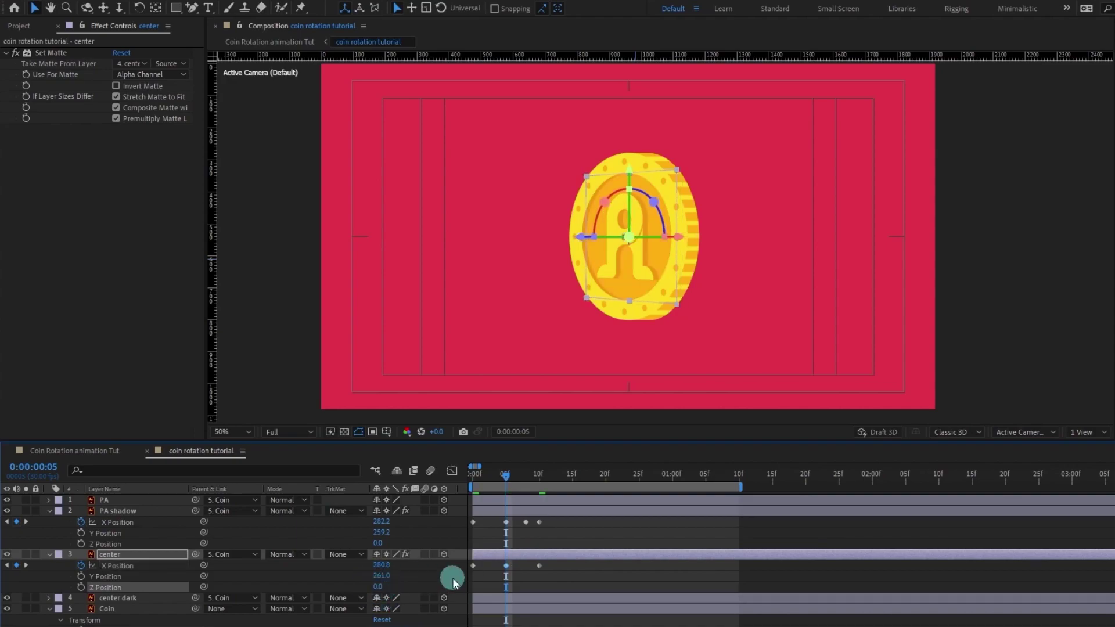
Step: Nudge the frame 5 center layer slightly further right, with its Z Position at 0
key(Right)
key(Right)
key(Right)
key(Right)
key(Right)
Step: At frame 8, nudge the center layer right to an X Position of 276.2 and set its Z Position to 0
key(Page_Down)
key(Page_Down)
key(Page_Down)
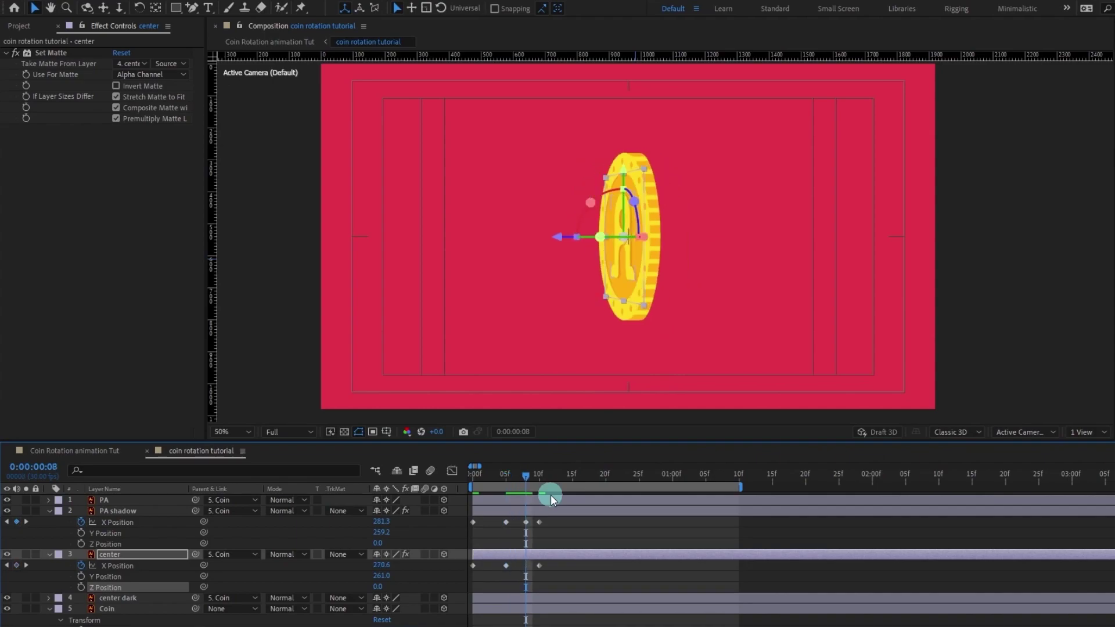
click(541, 556)
key(Right)
key(Right)
key(Right)
key(Right)
key(Right)
key(Right)
key(Right)
key(Right)
key(Right)
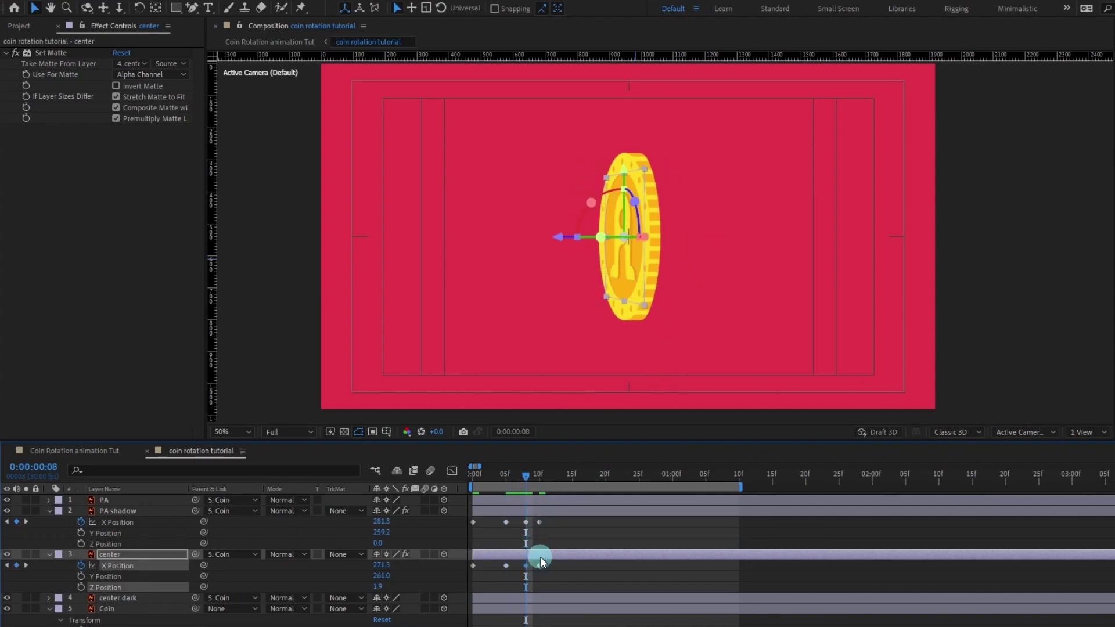
click(381, 587)
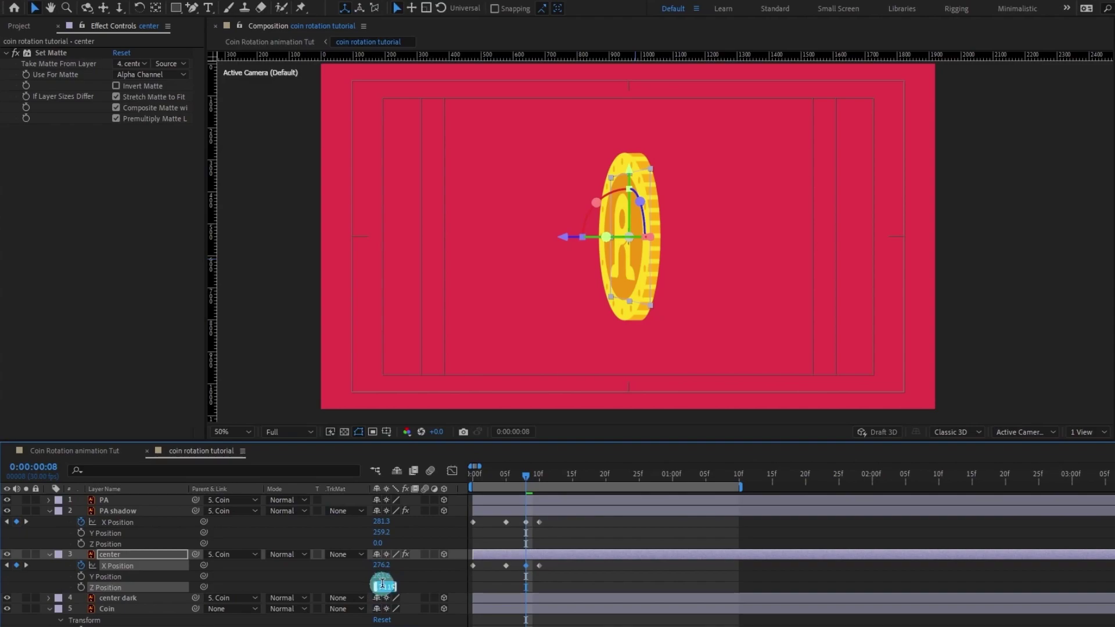
text(0)
key(Return)
Step: Push the frame 8 center layer further right to an X Position of 281.2, with Z Position reset to 0
key(Right)
key(Right)
key(Right)
key(Right)
key(Right)
key(Right)
key(Right)
key(Right)
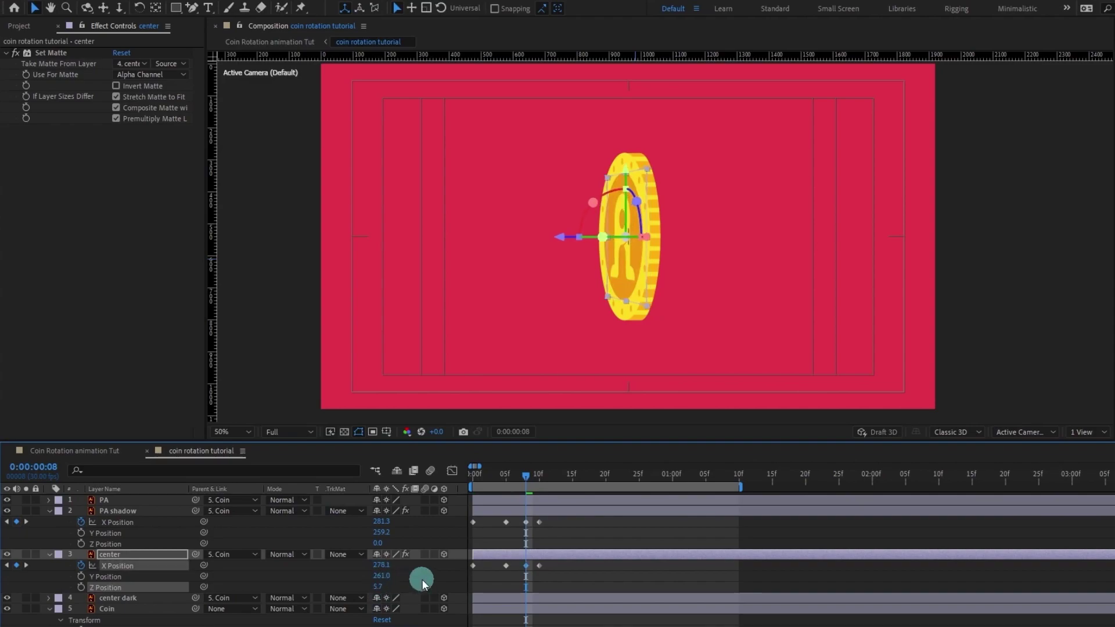
click(379, 586)
text(0)
key(Return)
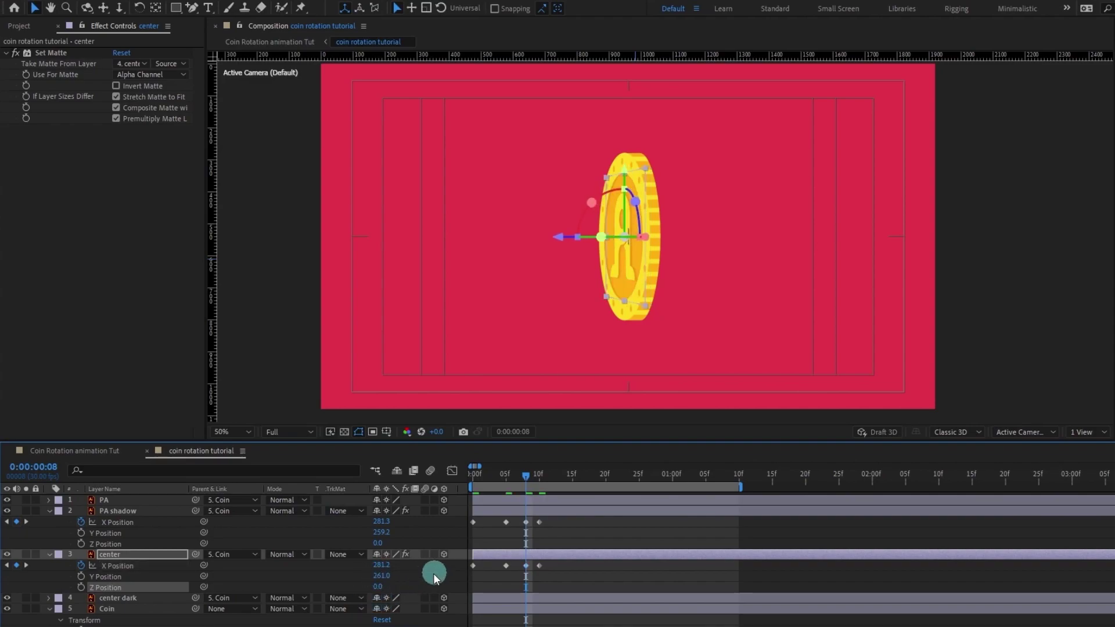
Step: Increase the frame 8 center layer's depth to an X Position of 297.2 and return its Z Position to 0
click(173, 557)
key(Right)
key(Right)
key(Right)
key(Right)
key(Right)
key(Right)
key(Right)
key(Right)
key(Right)
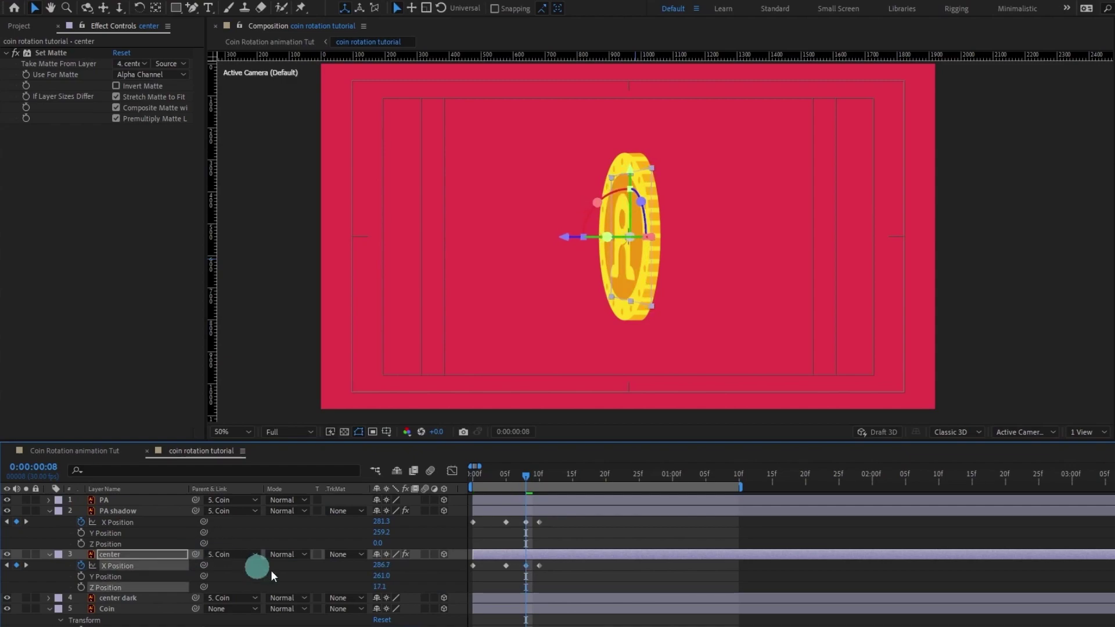
click(377, 588)
text(0)
key(Return)
key(ctrl+z)
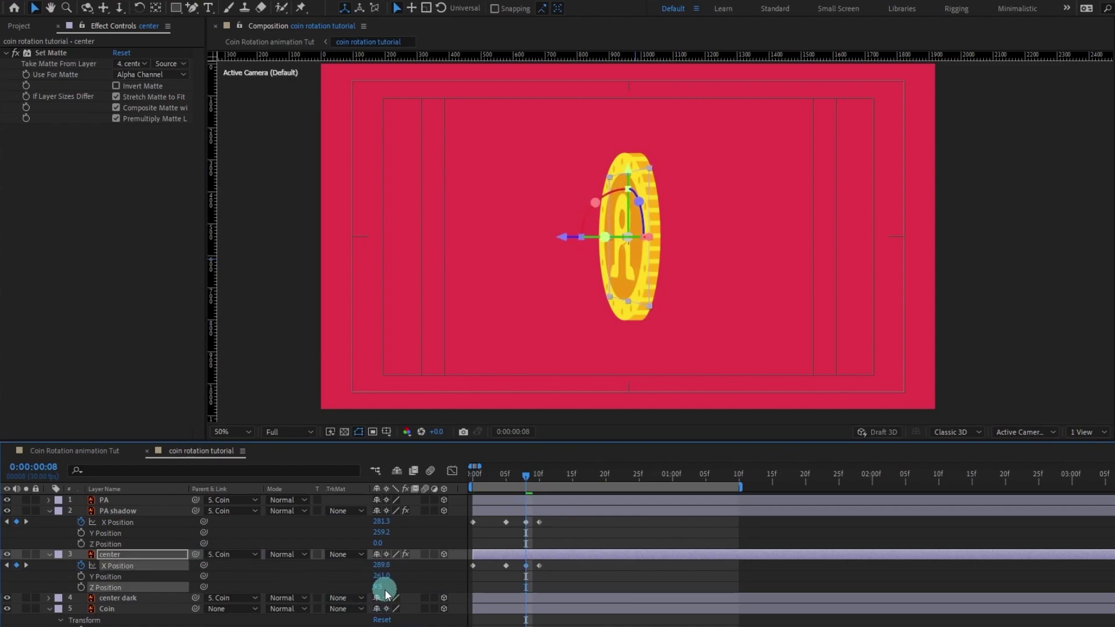
text(0)
key(Return)
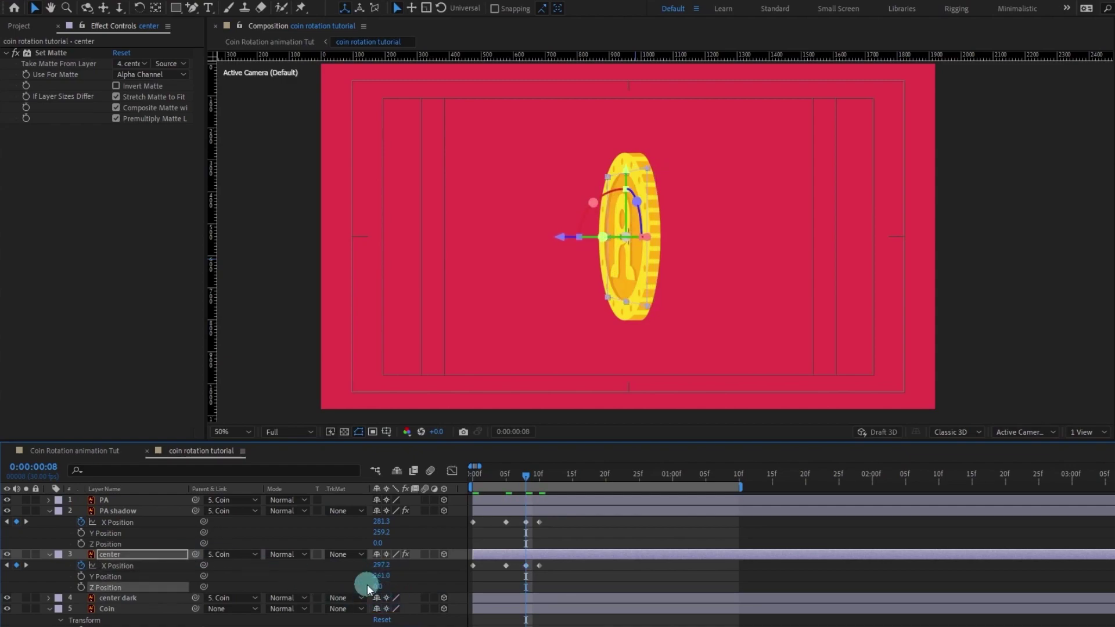
Step: Copy the frame 8 X Position keyframes of the PA shadow and center layers to frame 10
key(k)
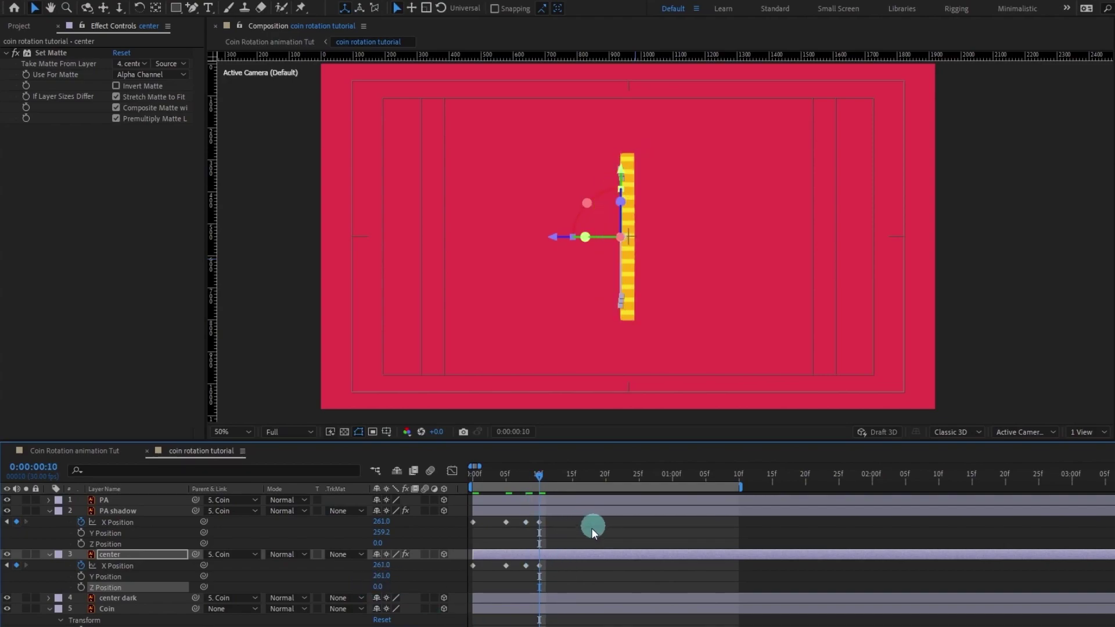
click(527, 522)
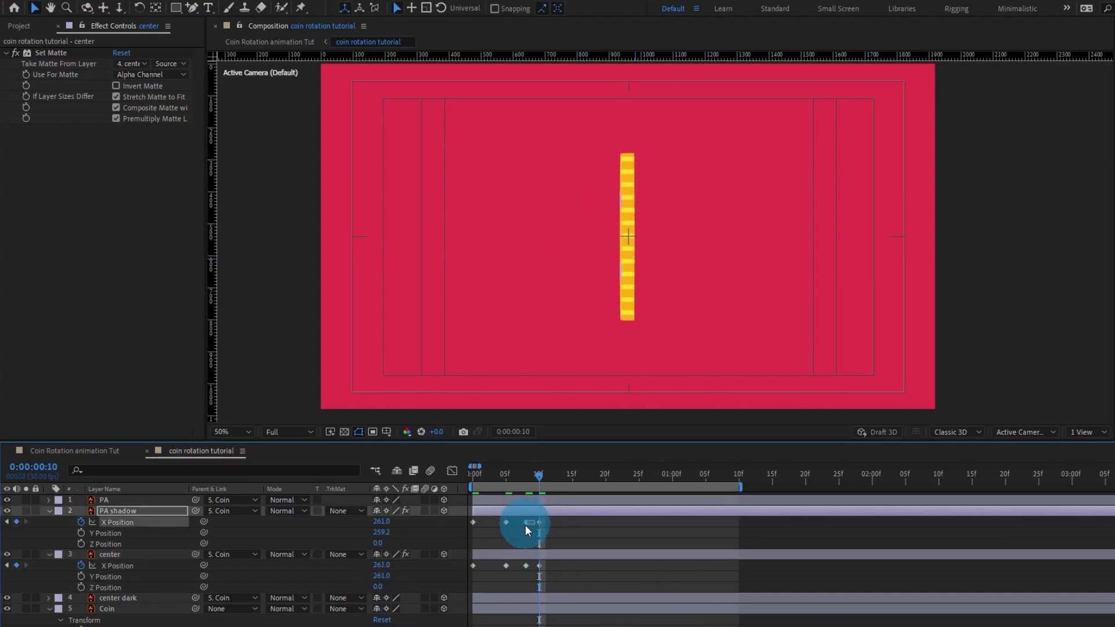
click(525, 565)
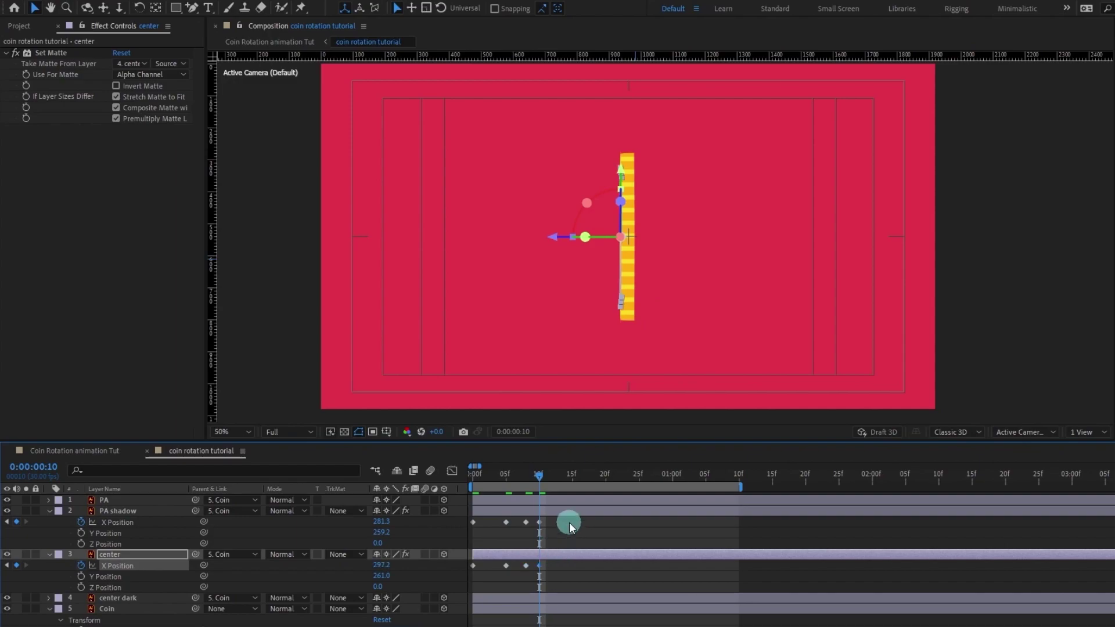
Step: Copy the frame 0 X Position keyframes of the PA shadow and center layers to frame 20
scroll(550, 527, down, 2)
scroll(552, 527, up, 1)
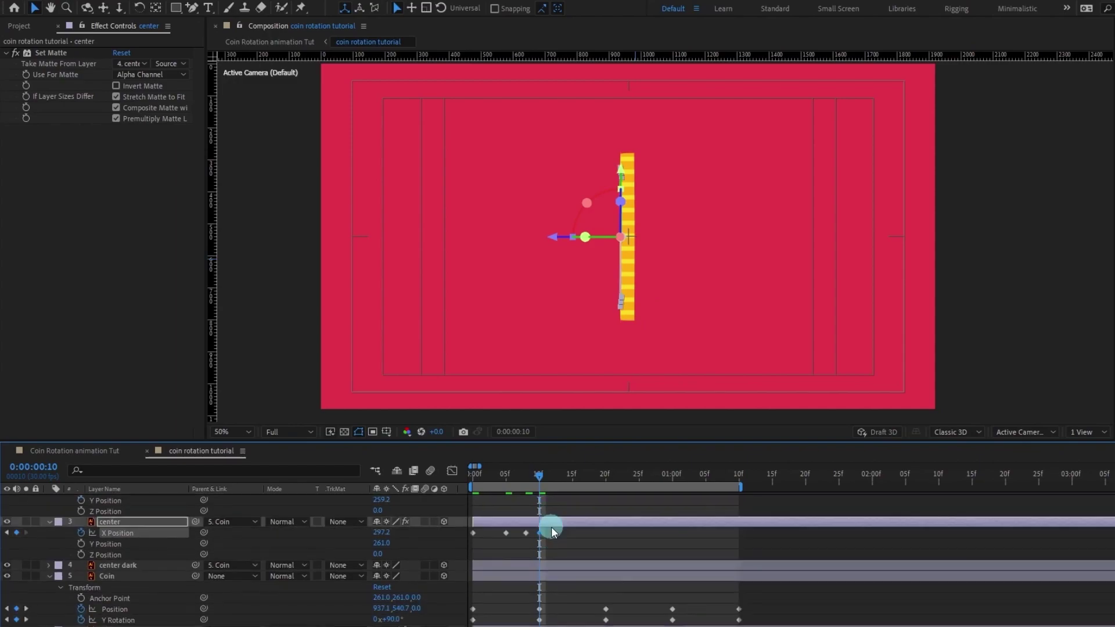
scroll(549, 505, up, 1)
drag(539, 475, 608, 478)
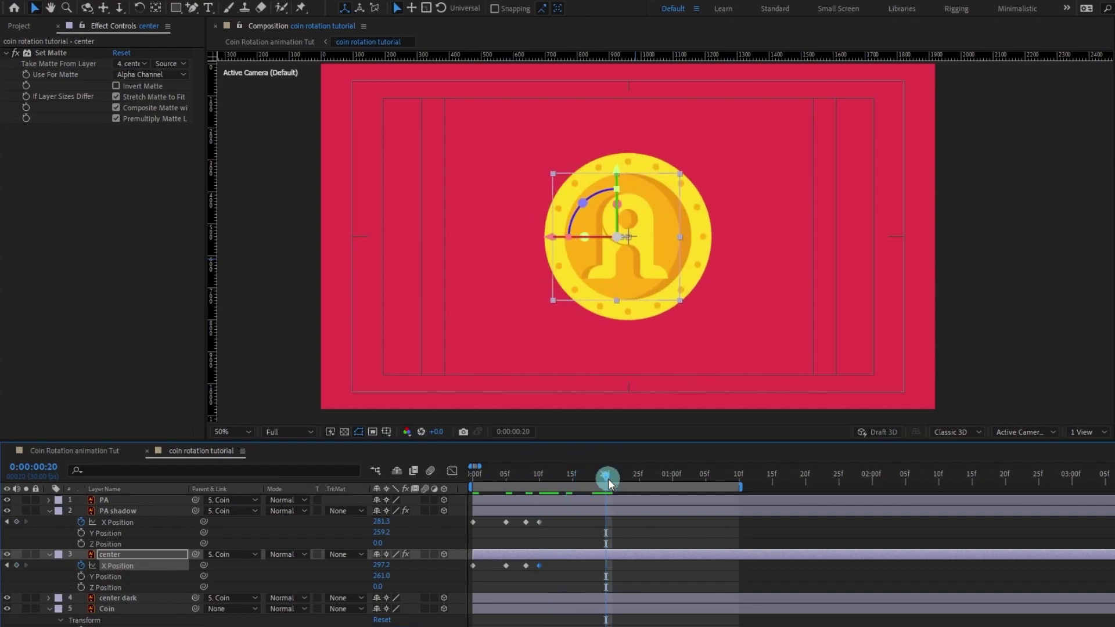
click(474, 522)
key(ctrl+c)
key(ctrl+v)
drag(489, 572, 467, 568)
key(ctrl+c)
key(ctrl+v)
Step: At frame 15, nudge the PA shadow layer to an X Position of 282.5 and set its Z Position to 0
click(570, 476)
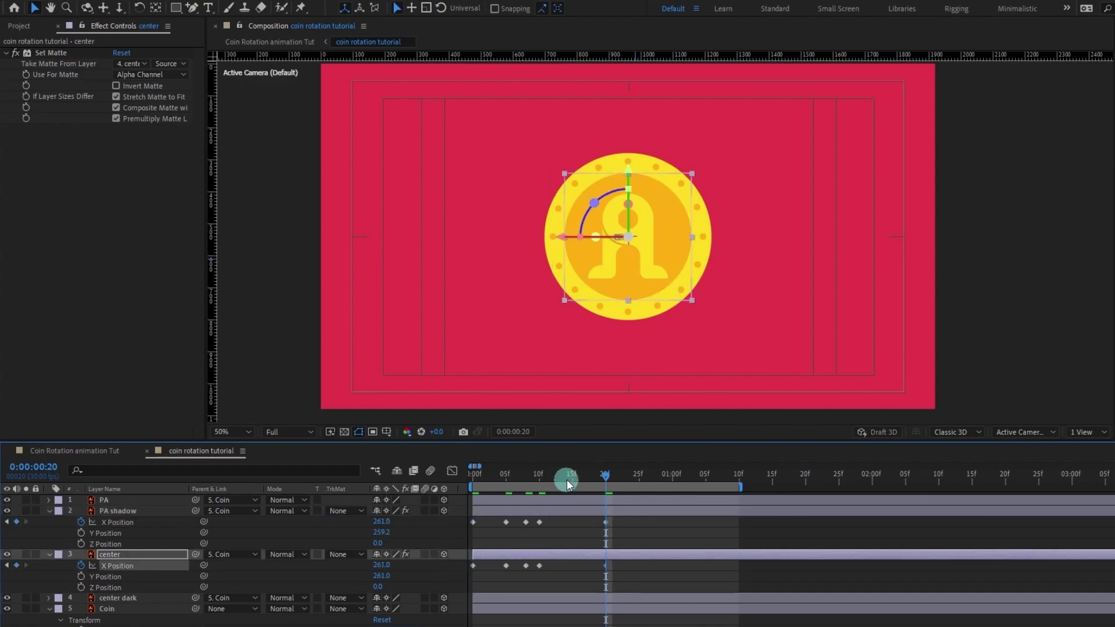
click(572, 493)
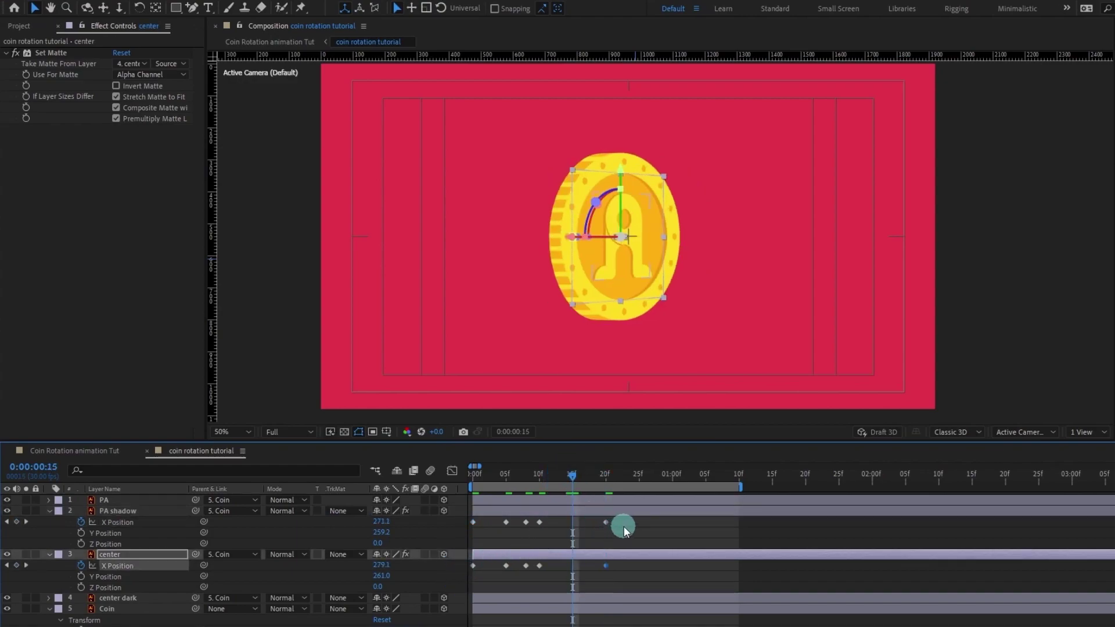
click(623, 527)
click(584, 511)
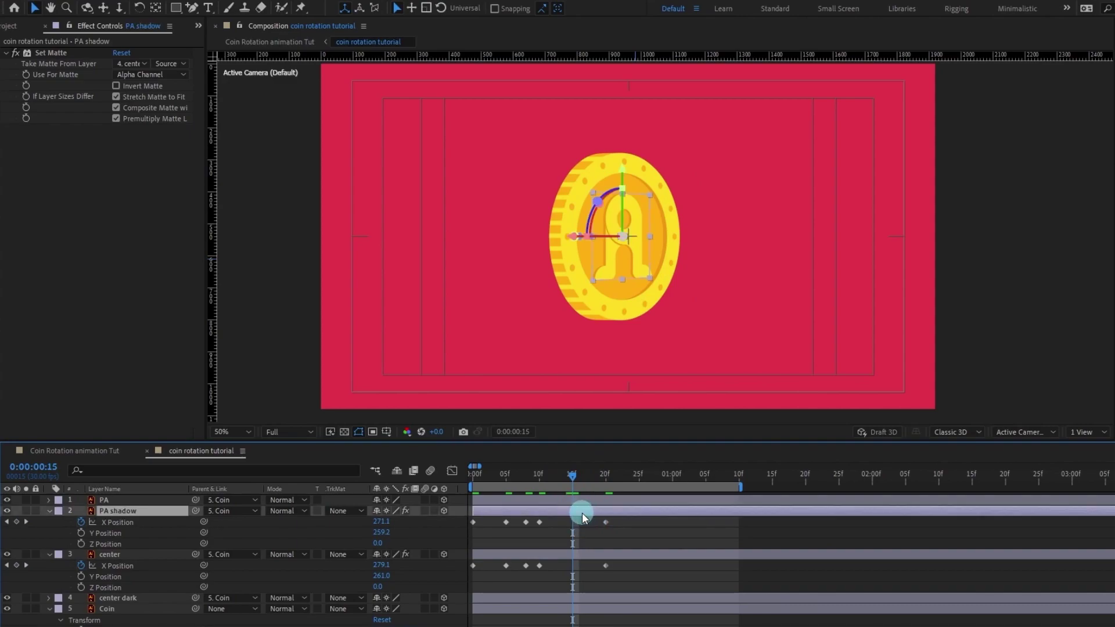
key(ctrl+v)
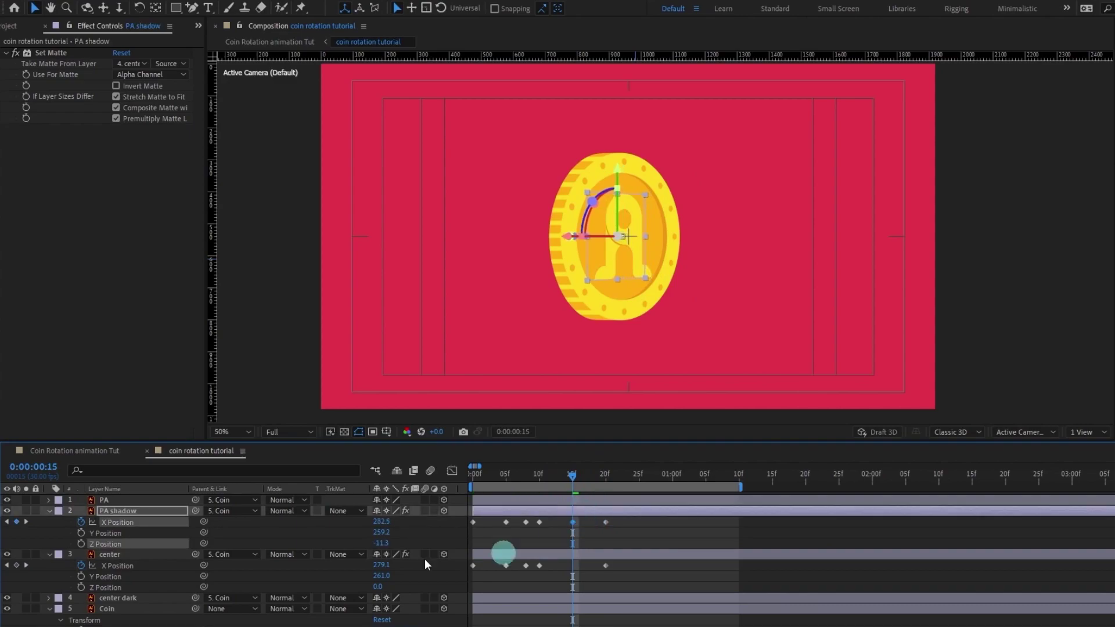
click(387, 543)
text(0)
click(398, 547)
Step: At frame 15, nudge the center layer to an X Position of 286.2 and set its Z Position to 0
click(587, 554)
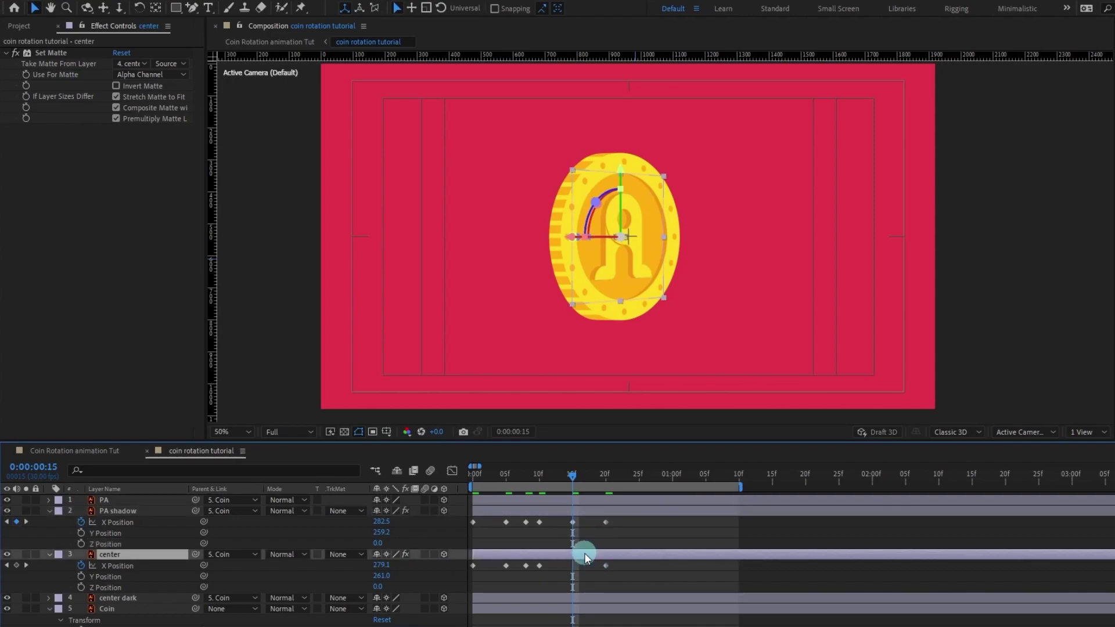
key(ctrl+v)
click(383, 587)
text(0)
key(Return)
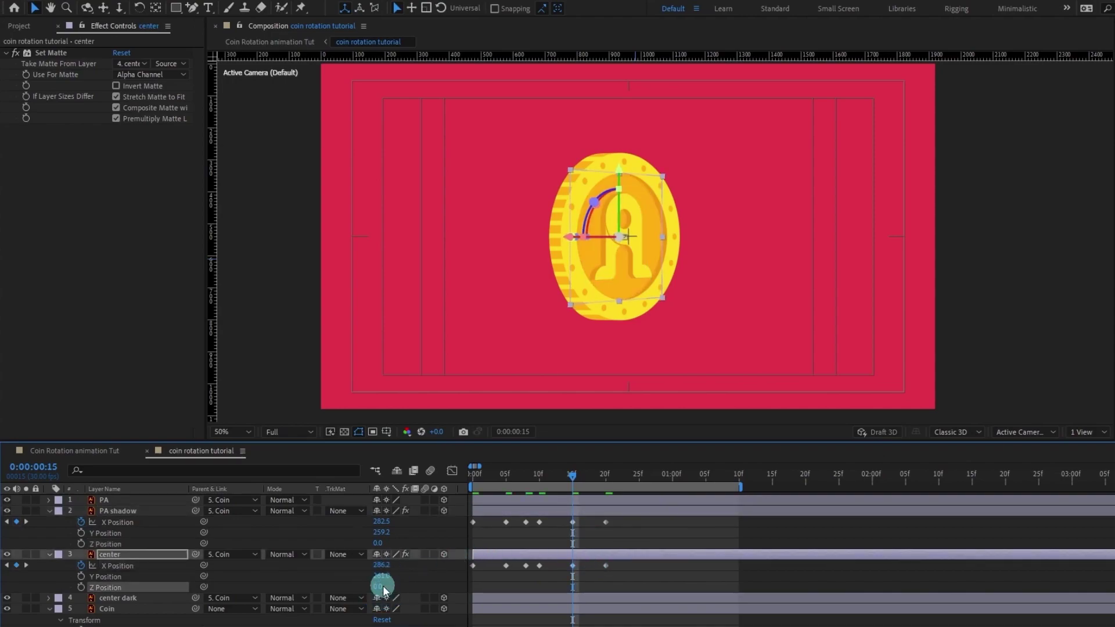
Step: Nudge the frame 15 PA shadow back to an X Position of 278.2 and return its Z Position to 0
click(569, 513)
key(ctrl+v)
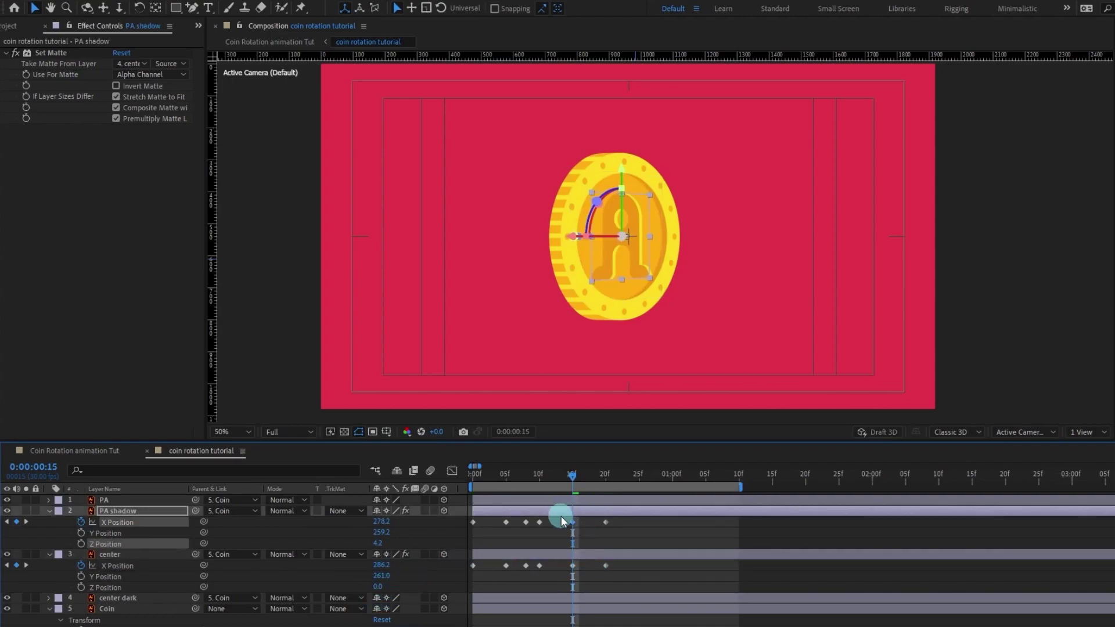
click(384, 543)
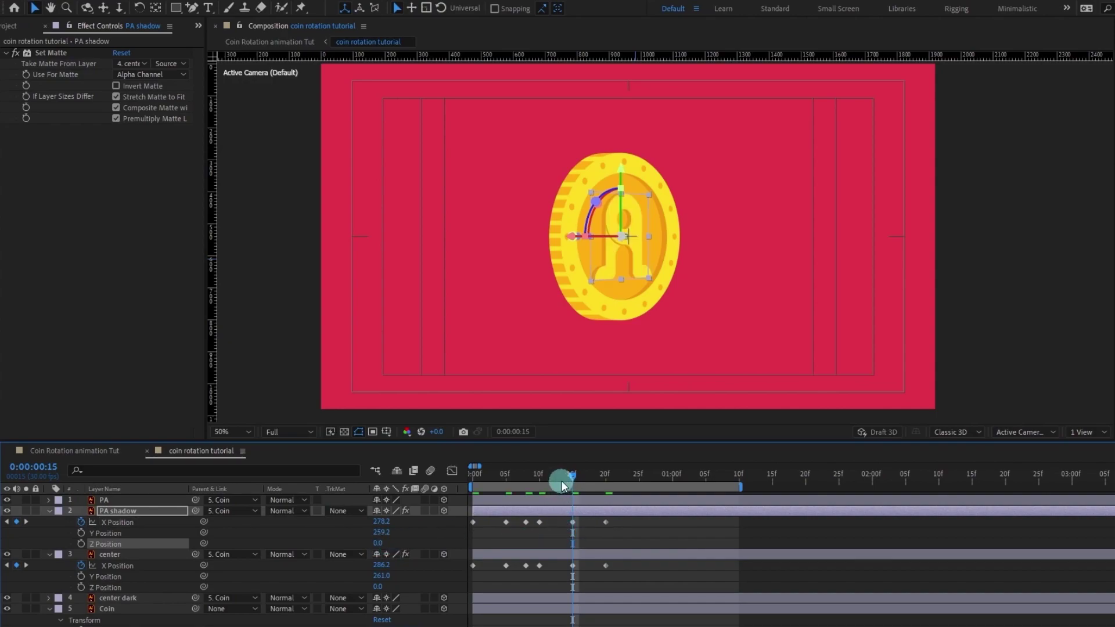
Step: At frame 12, nudge the PA shadow layer to an X Position of 283.1 and set its Z Position to 0
drag(559, 477, 554, 476)
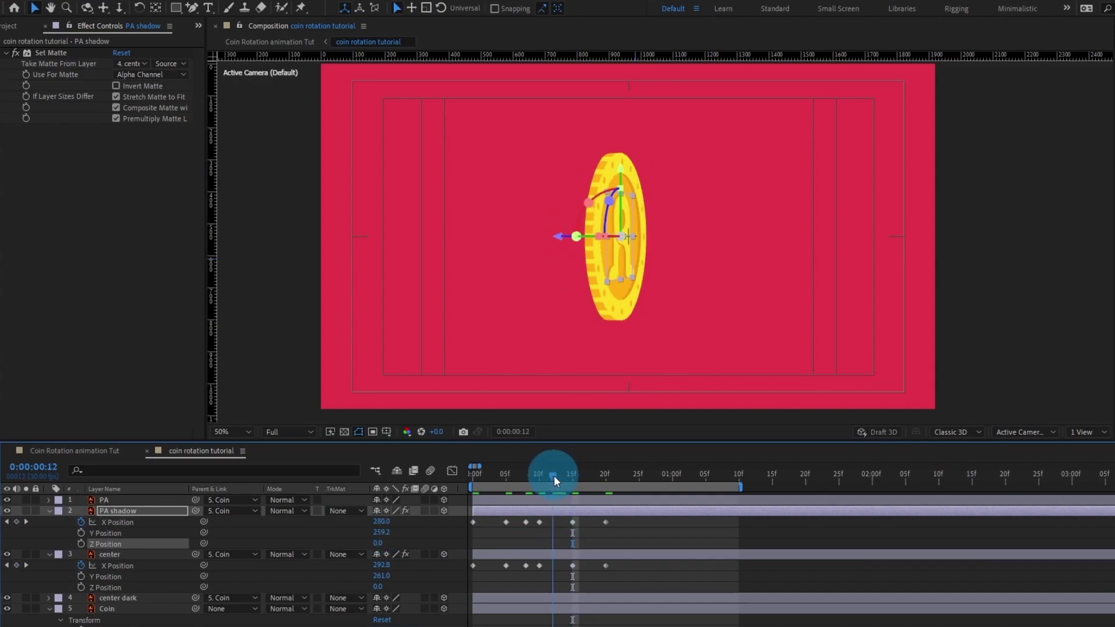
click(558, 517)
click(553, 512)
key(ctrl+v)
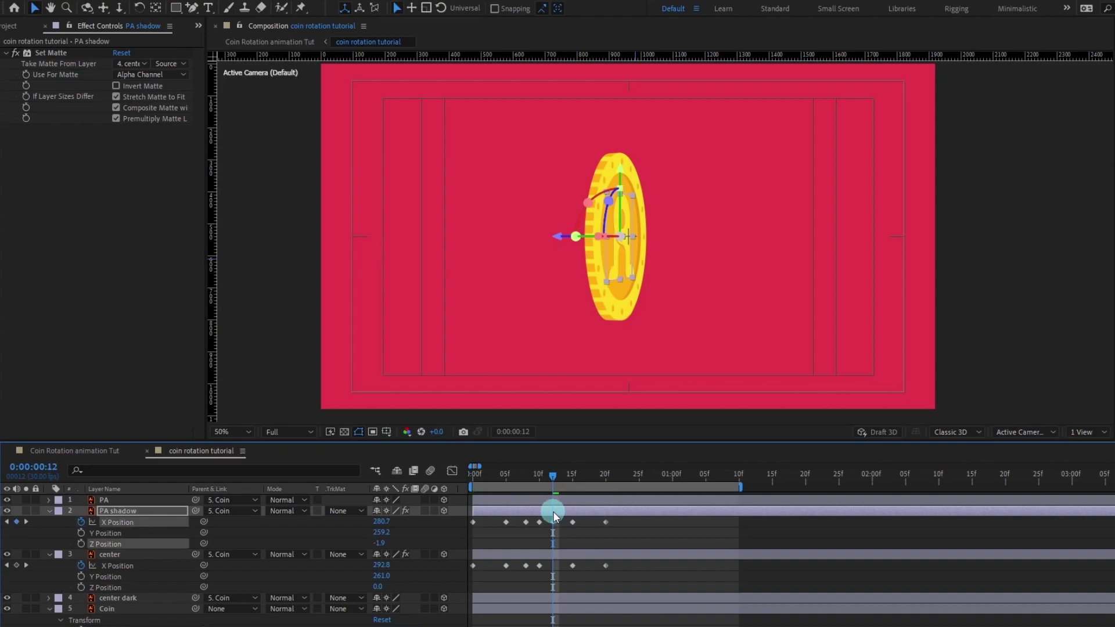
key(Left)
key(Left)
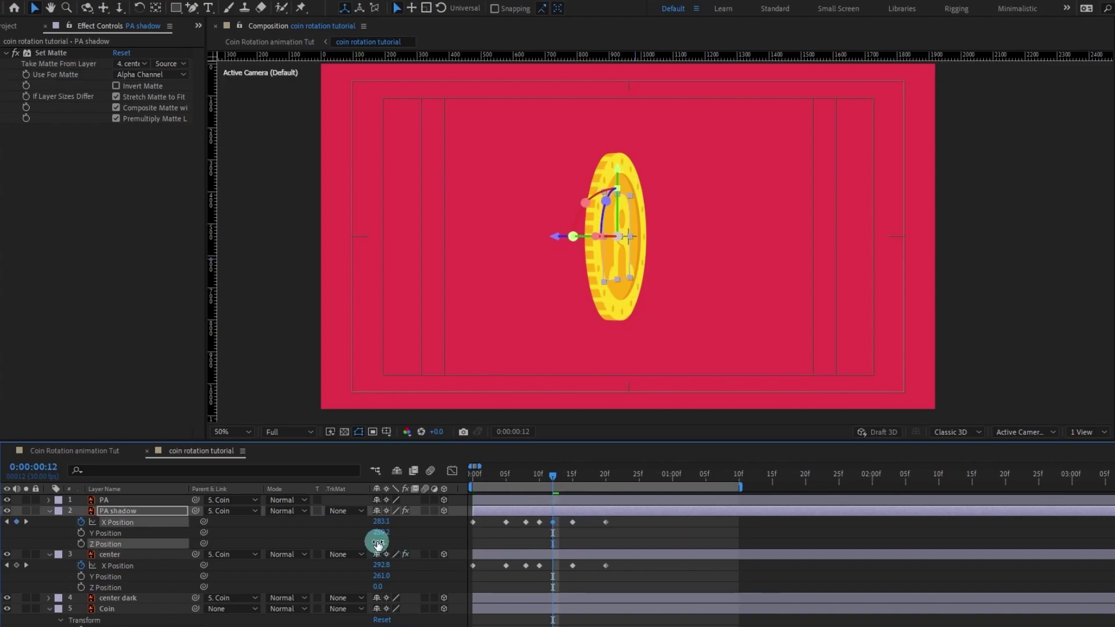
click(378, 543)
text(0)
key(Return)
Step: Push the frame 12 PA shadow further to an X Position of 285.0, with Z Position reset to 0
click(174, 511)
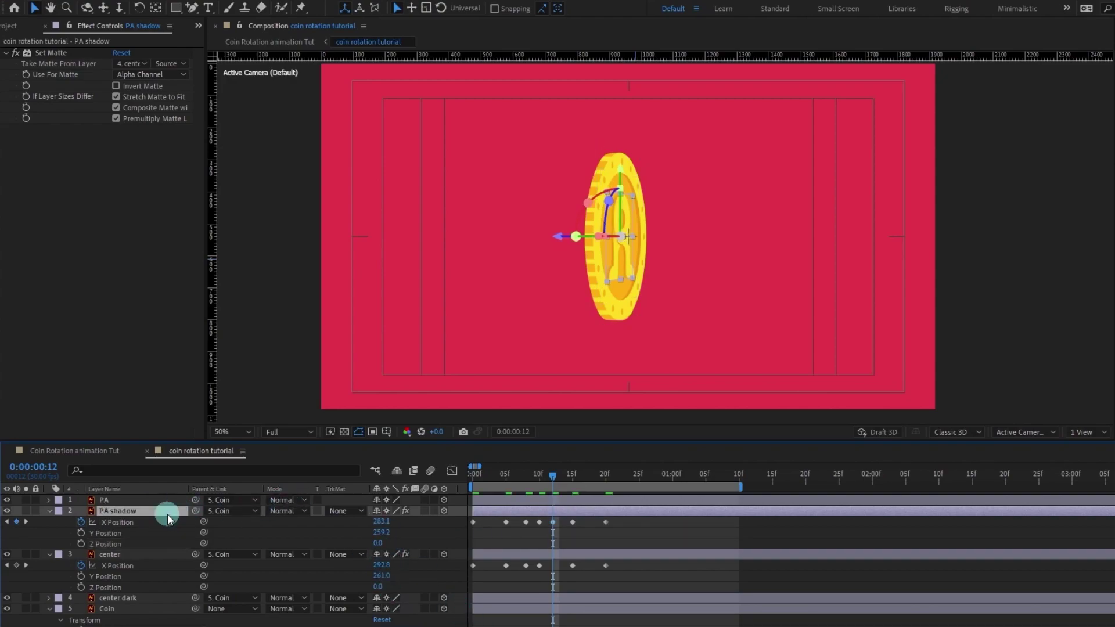
key(ctrl+v)
text(0)
key(Return)
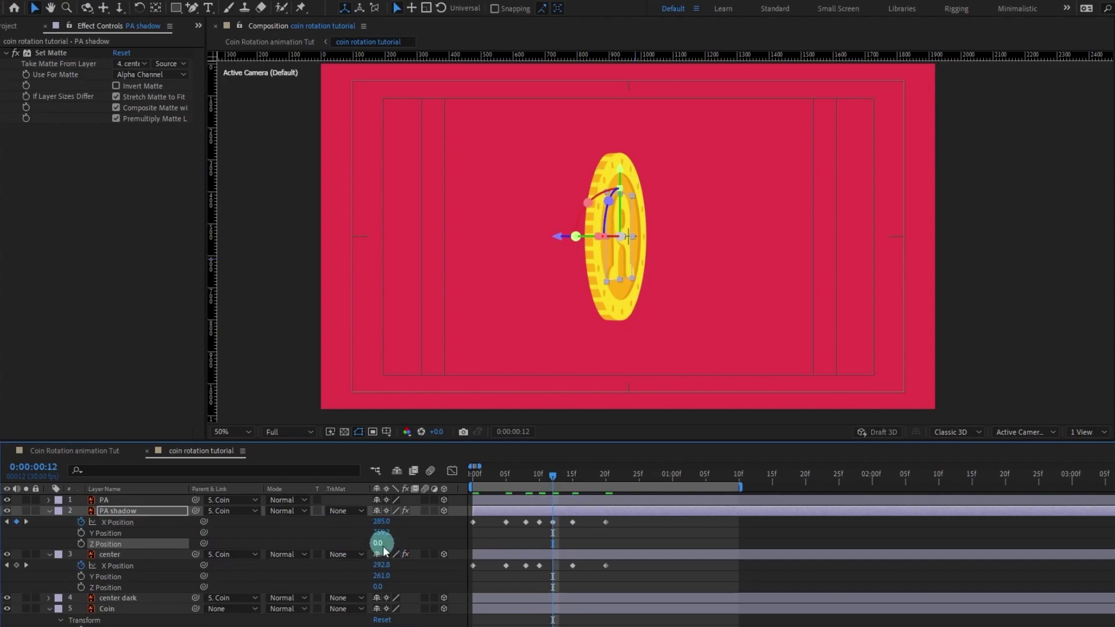
Step: At frame 12, nudge the center layer to an X Position of 294.7 and set its Z Position to 0
click(135, 554)
key(ctrl+v)
click(377, 587)
text(0)
key(Return)
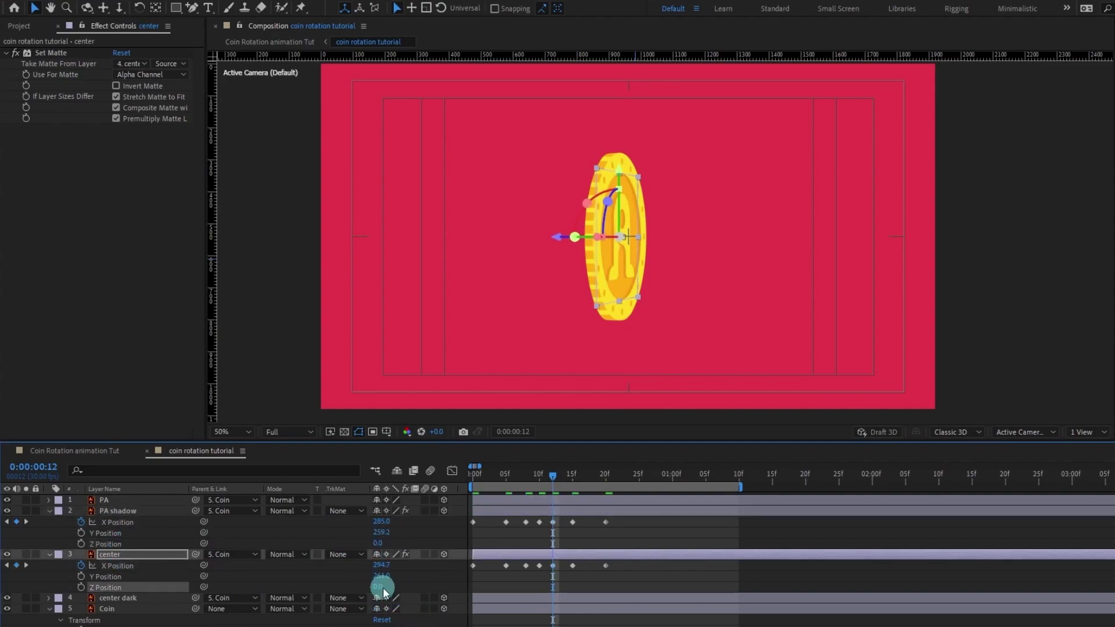
Step: Push the frame 12 center layer further to an X Position of 299.6, reset its Z Position to 0, and check frame 17
key(Left)
key(Left)
key(Left)
key(Left)
key(Left)
key(Left)
key(Left)
key(Left)
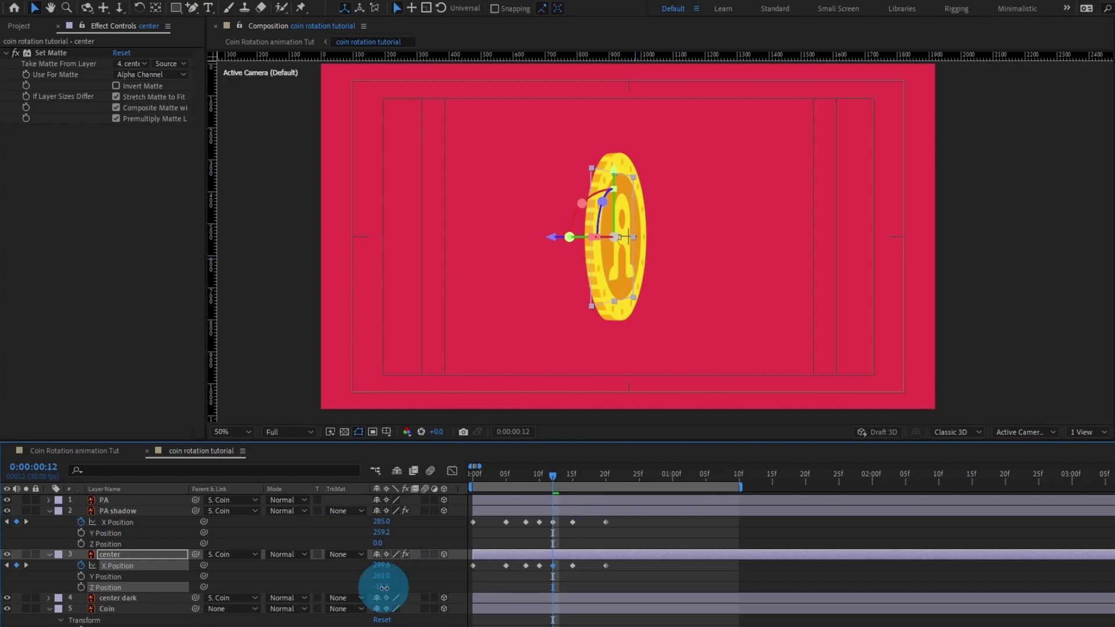
click(381, 587)
text(0)
key(Return)
click(587, 482)
click(477, 542)
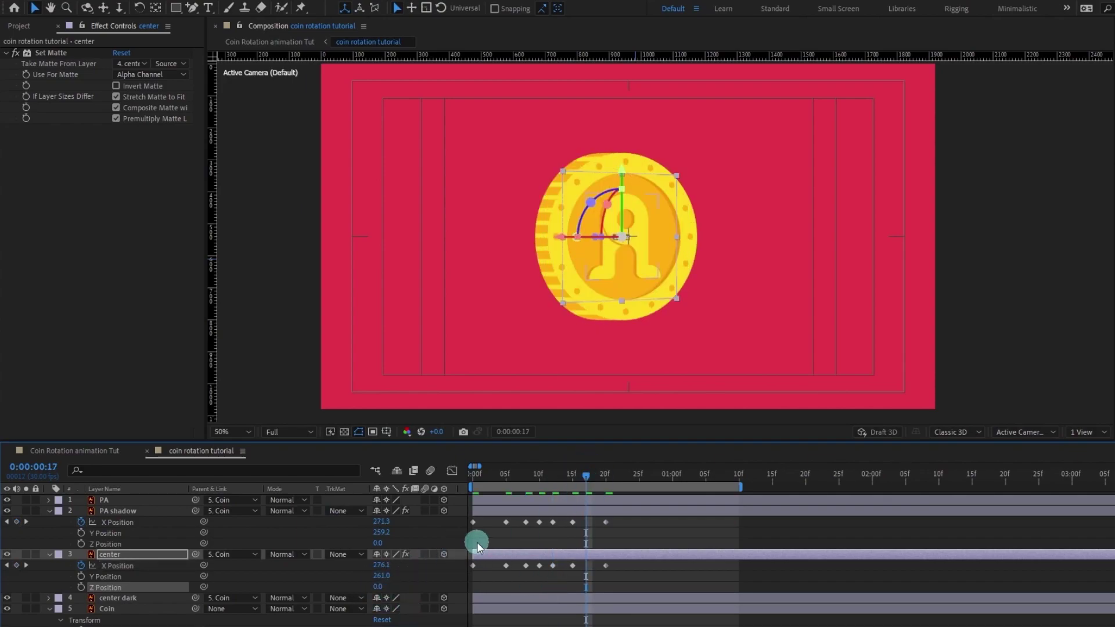
Step: At frame 17, nudge the center layer to an X Position of 290.4 and set its Z Position to 0
key(ctrl+v)
key(Left)
key(Left)
key(Left)
key(Left)
key(Left)
key(Left)
click(378, 587)
text(0)
key(Return)
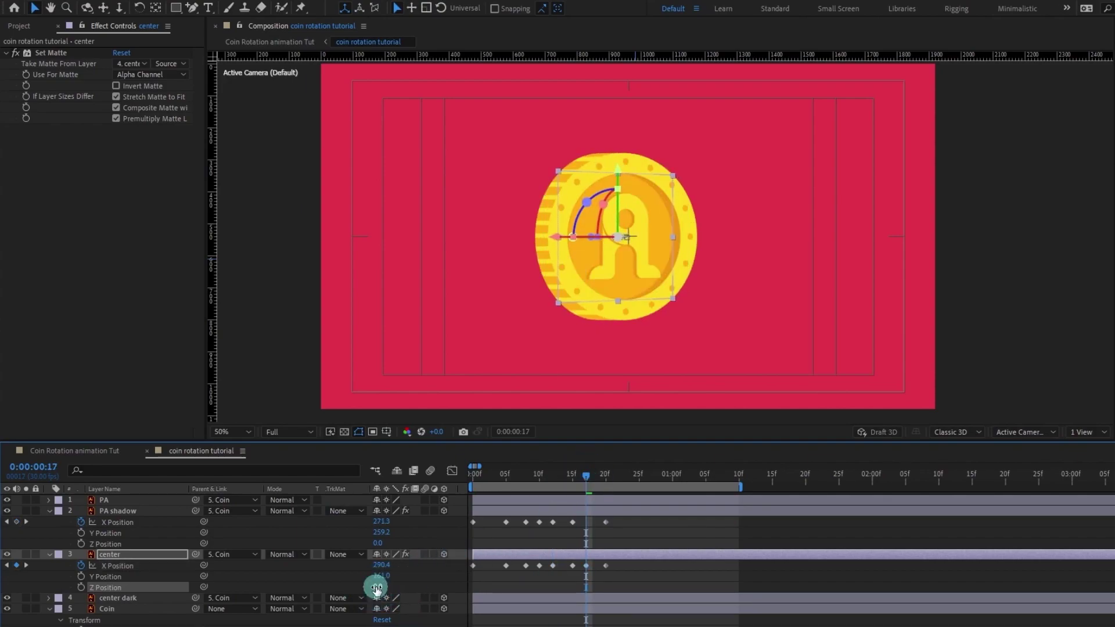
Step: Nudge the frame 17 center layer back to an X Position of 281.5 and reset its Z Position to 0
key(Right)
key(Right)
key(Right)
key(Right)
key(Right)
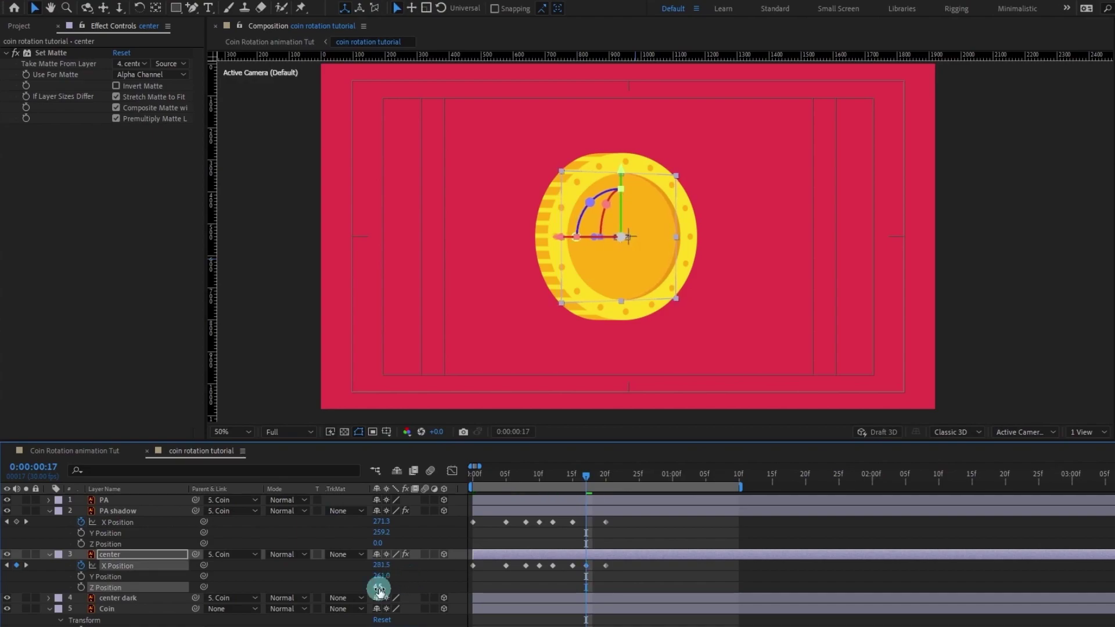
click(379, 587)
text(0)
key(Return)
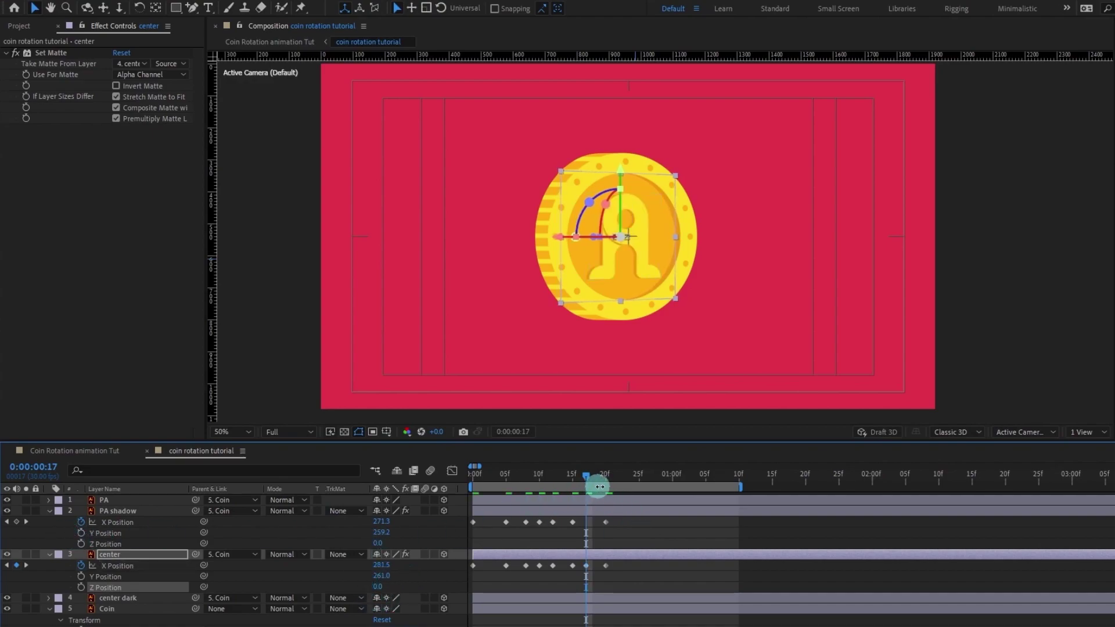
Step: Copy all X Position keyframes of the PA shadow and center layers and paste each set on its own layer at frame 20
drag(607, 476, 492, 488)
drag(479, 483, 605, 487)
click(606, 522)
click(660, 532)
key(period)
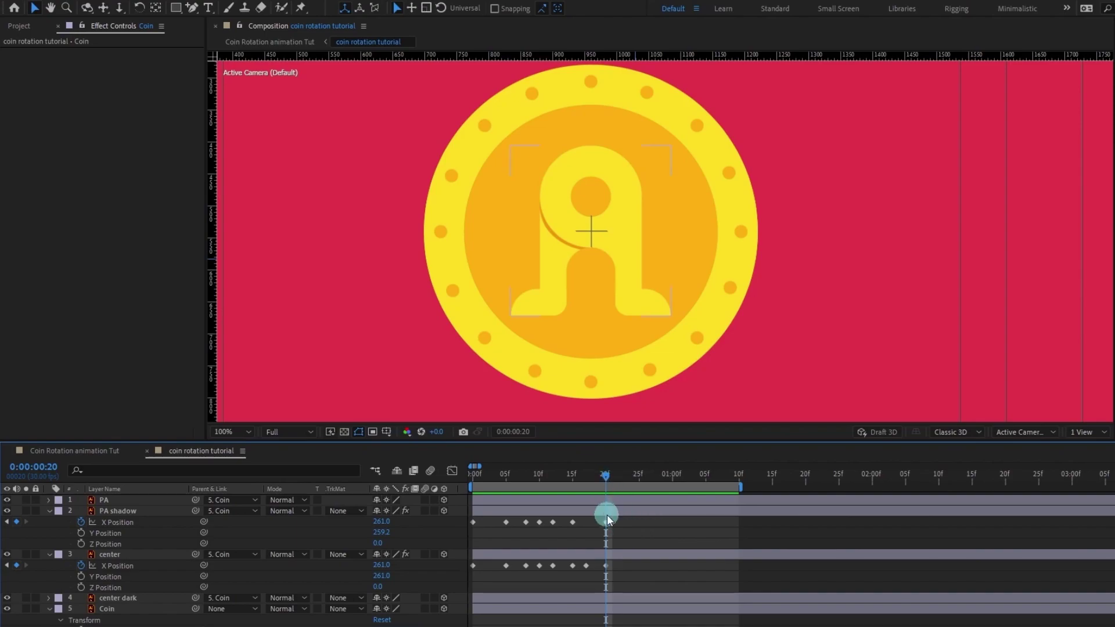
mouse_move(609, 475)
mouse_down()
mouse_move(630, 477)
mouse_move(605, 478)
mouse_up()
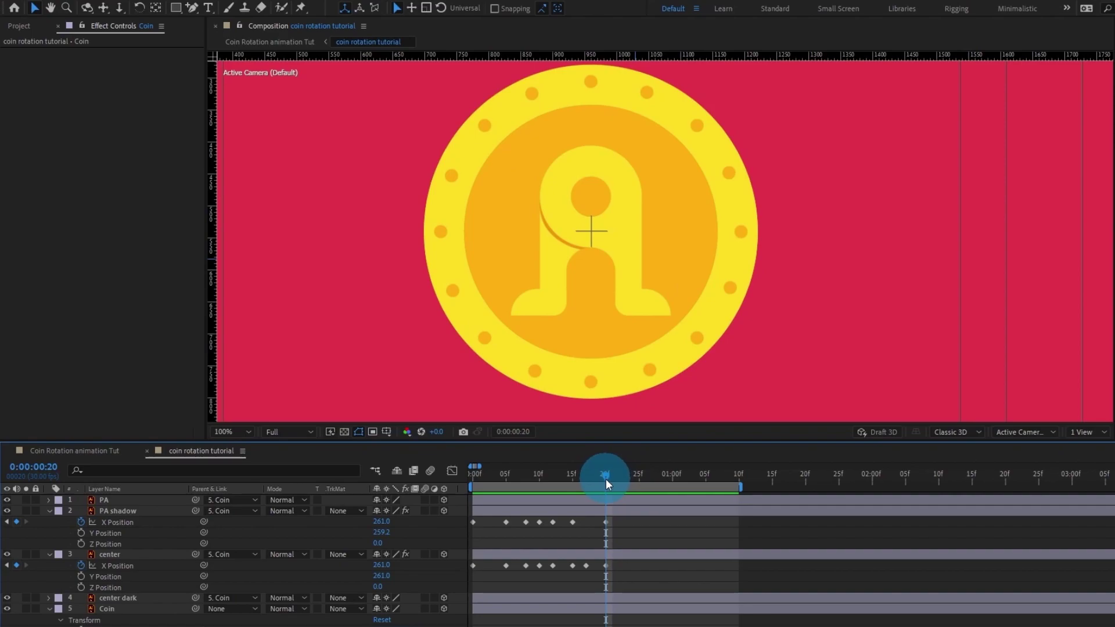
click(606, 522)
drag(608, 522, 473, 528)
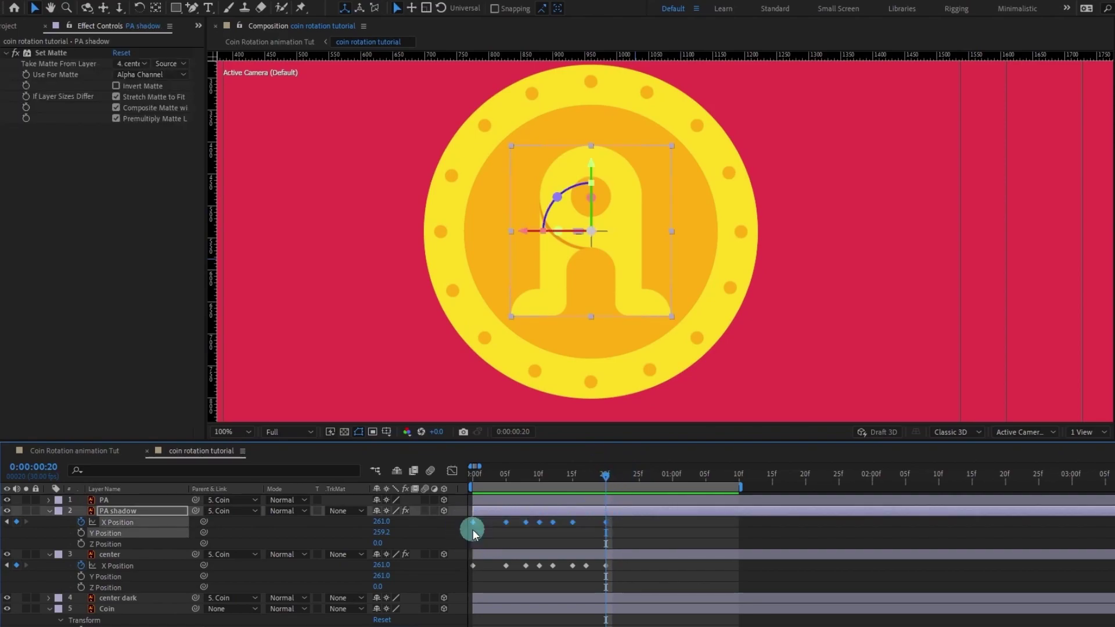
drag(622, 571, 458, 576)
key(ctrl+c)
key(ctrl+v)
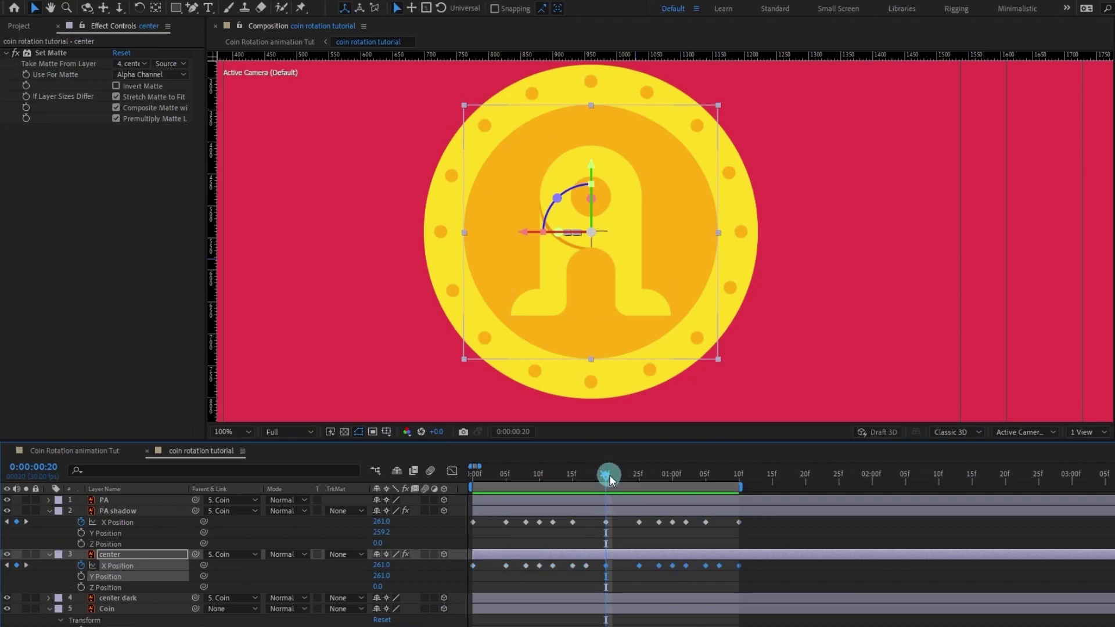
Step: At frame 25, lower the PA shadow layer's X Position so its depth shifts to the opposite side of the letter
drag(609, 475, 639, 476)
click(645, 532)
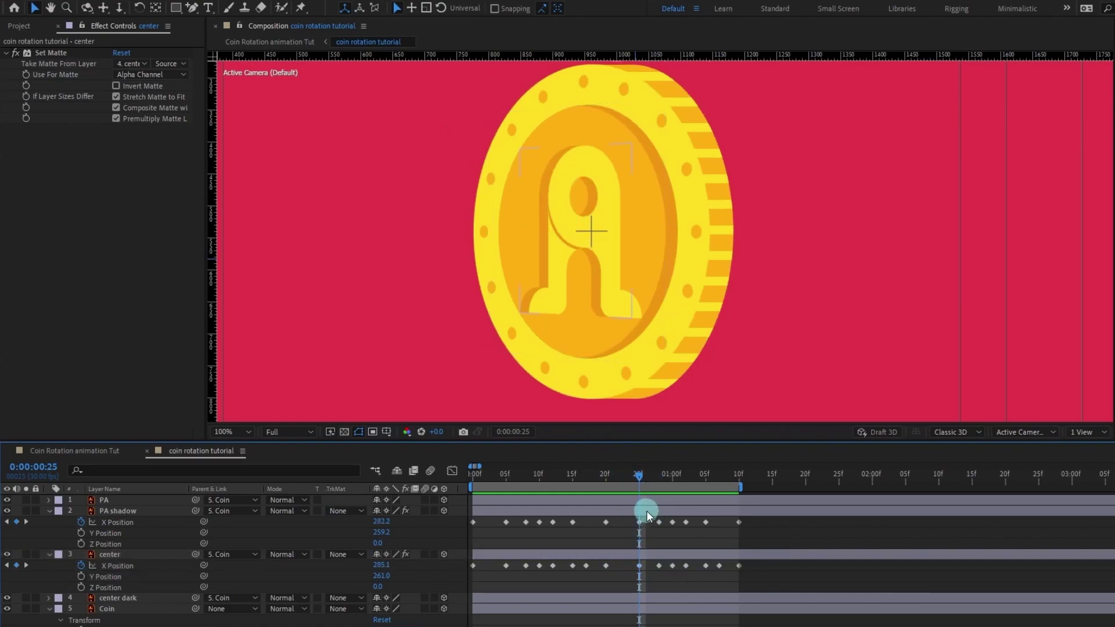
click(647, 511)
click(643, 556)
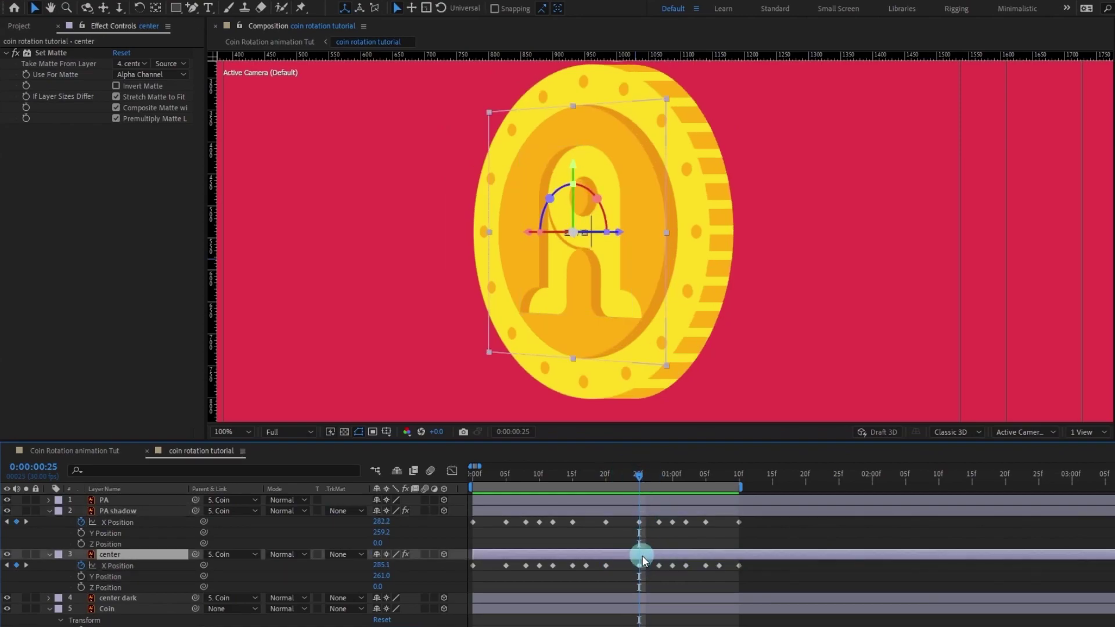
click(644, 510)
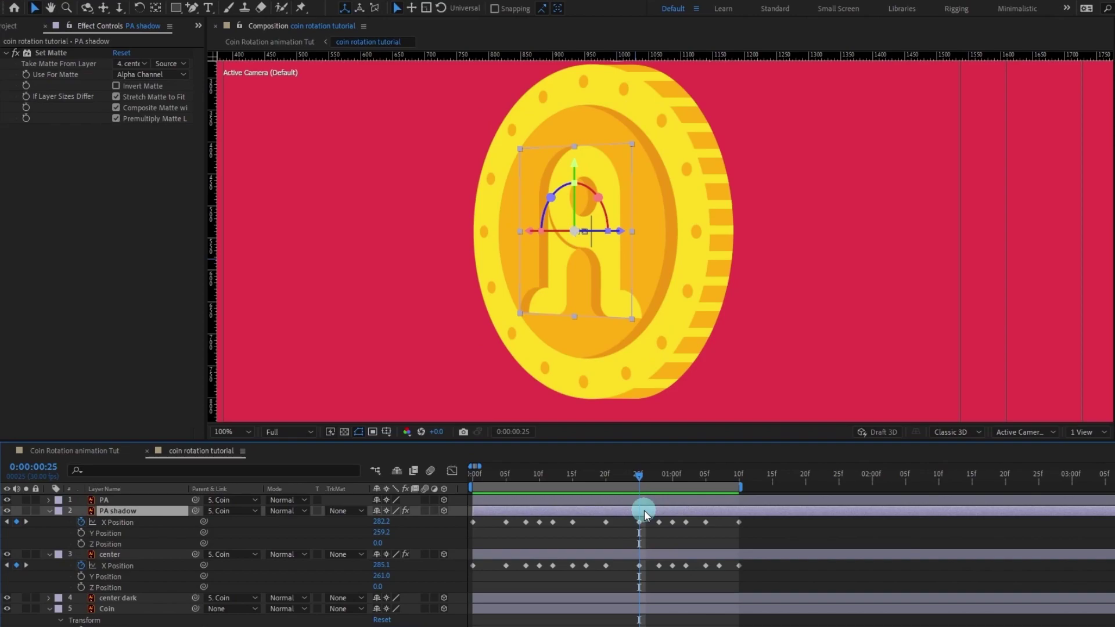
drag(379, 521, 334, 516)
Step: Set the PA shadow's X Position to 242.3 at frame 28, and copy both layers' frame 28 X Position keyframes to 1:00
click(658, 480)
click(672, 477)
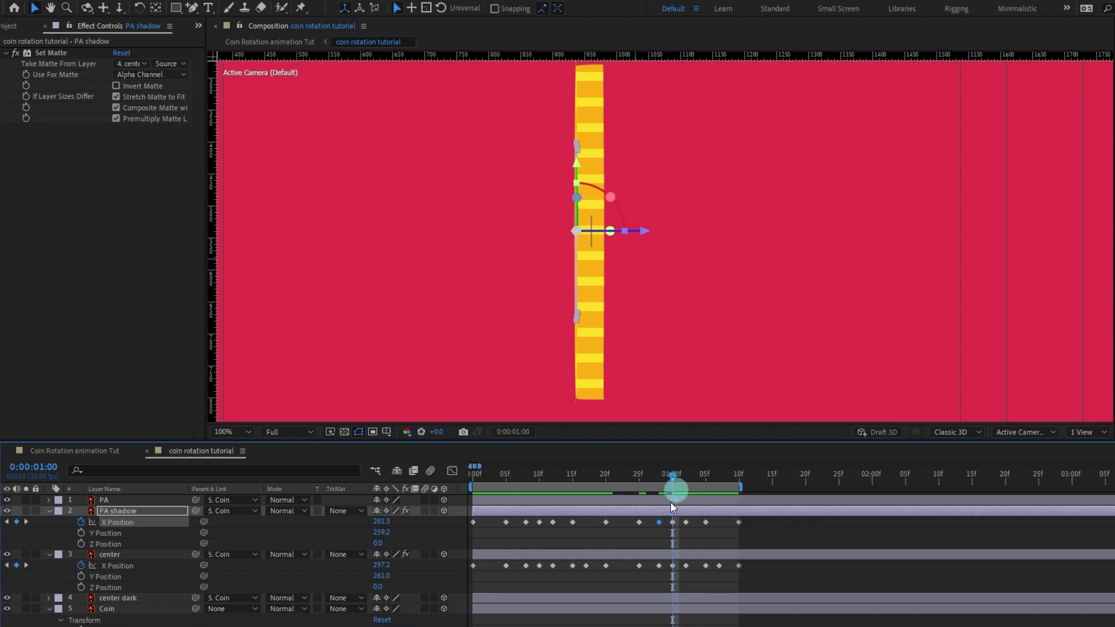
click(657, 547)
click(658, 566)
key(ctrl+c)
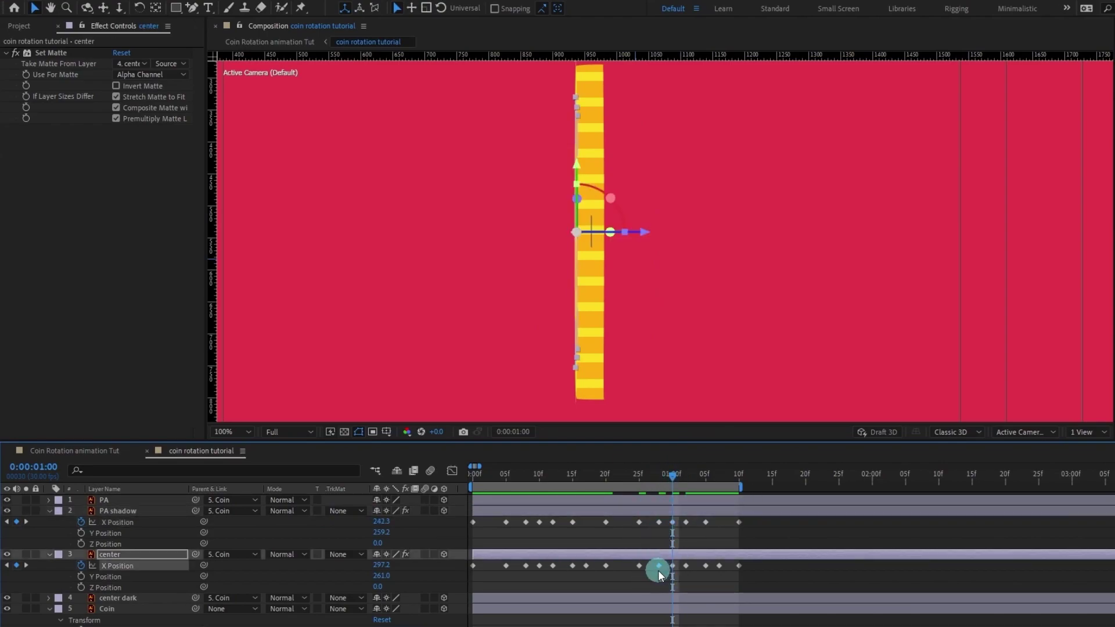
key(ctrl+v)
Step: At 1:02, set the PA shadow layer's X Position to 236.0 and lower the center layer's X Position to match
key(k)
click(694, 525)
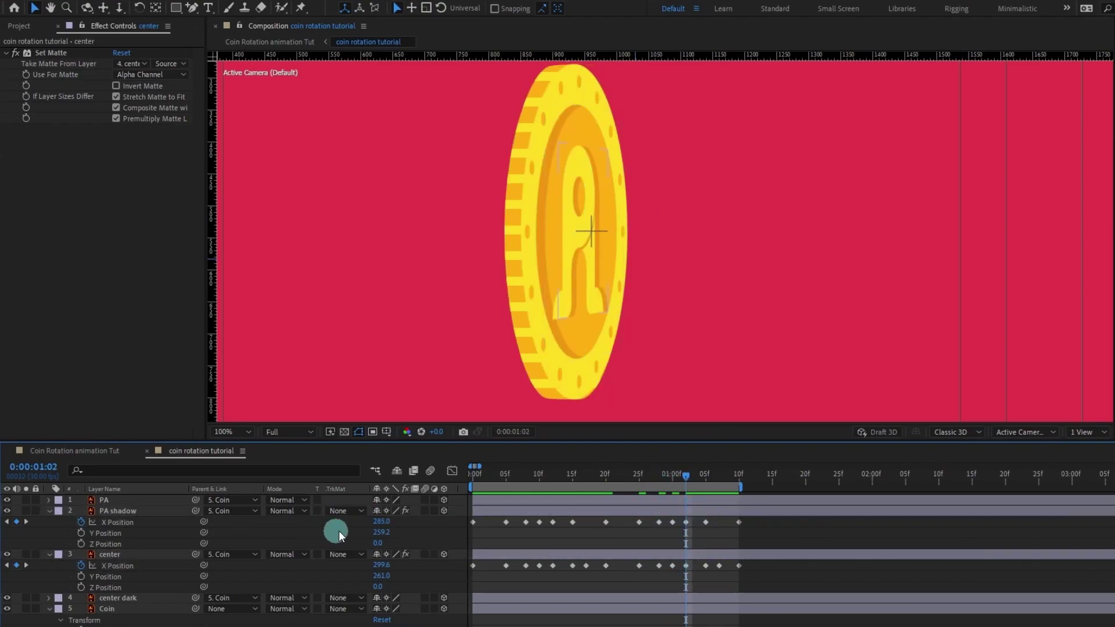
drag(380, 521, 350, 524)
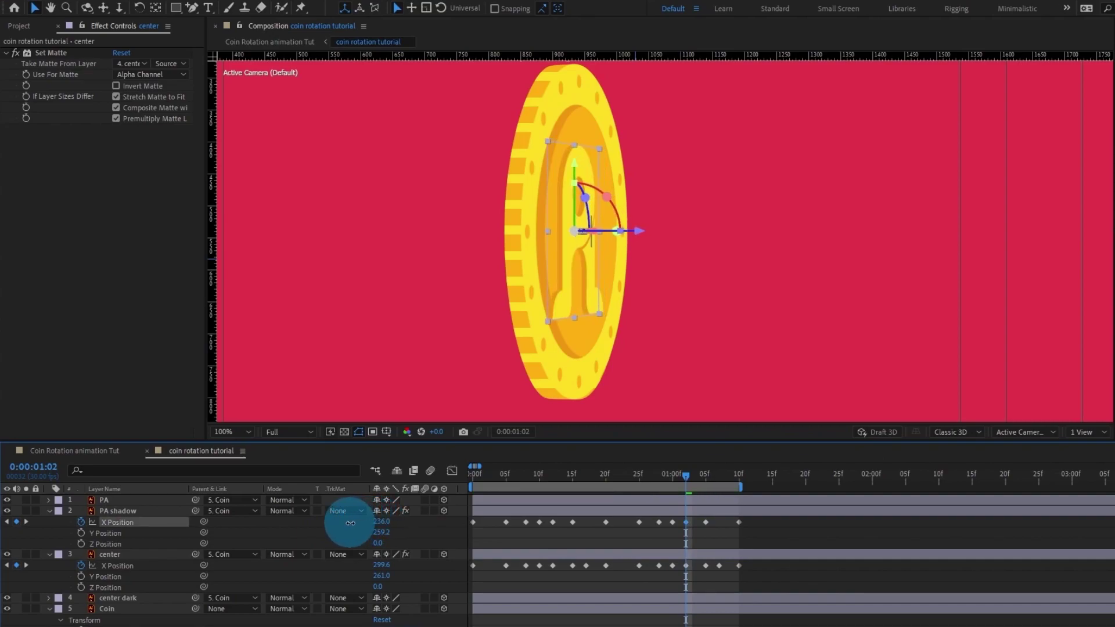
click(677, 557)
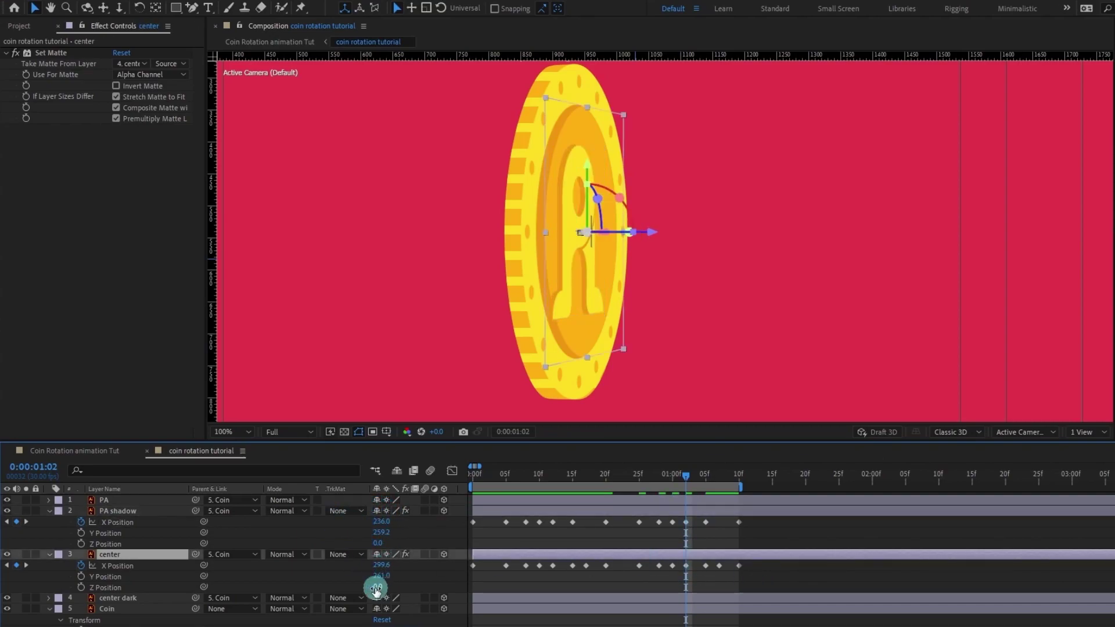
drag(382, 565, 316, 553)
Step: Lower the X Position of PA shadow and center at 1:05, and adjust the center layer's X Position at 1:07
click(706, 475)
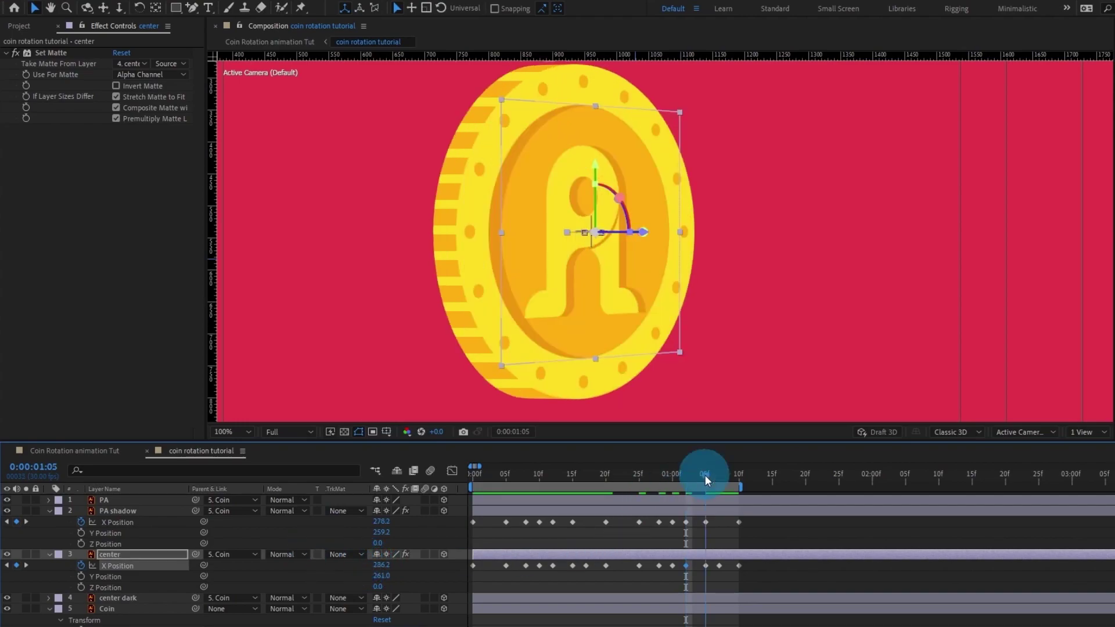
drag(382, 523, 355, 517)
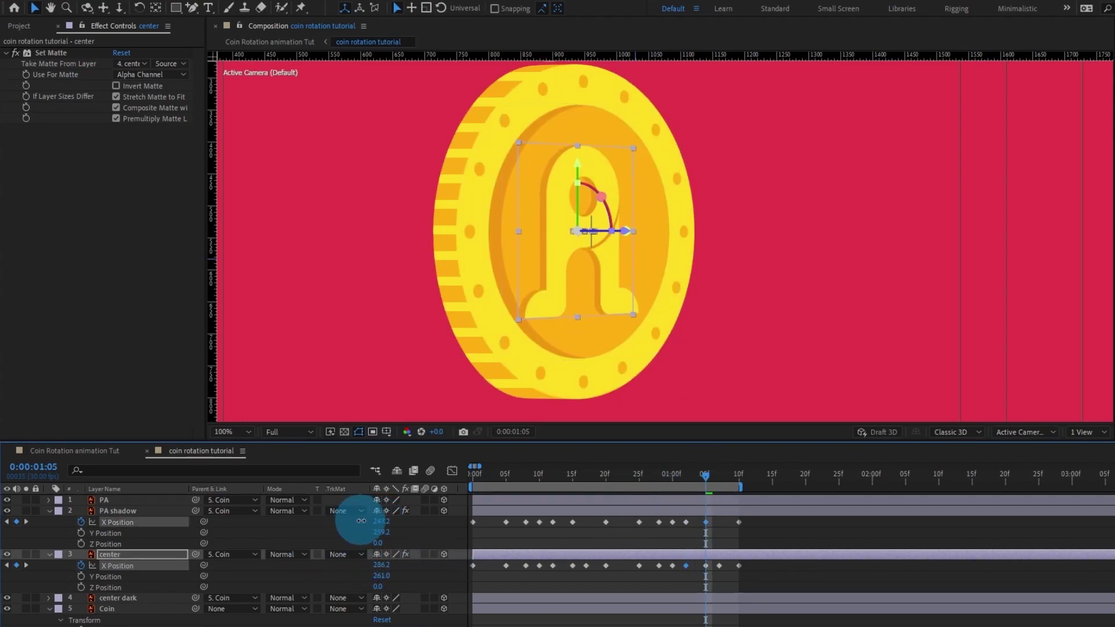
mouse_move(381, 565)
mouse_down()
mouse_move(345, 556)
mouse_move(378, 560)
mouse_up()
click(718, 476)
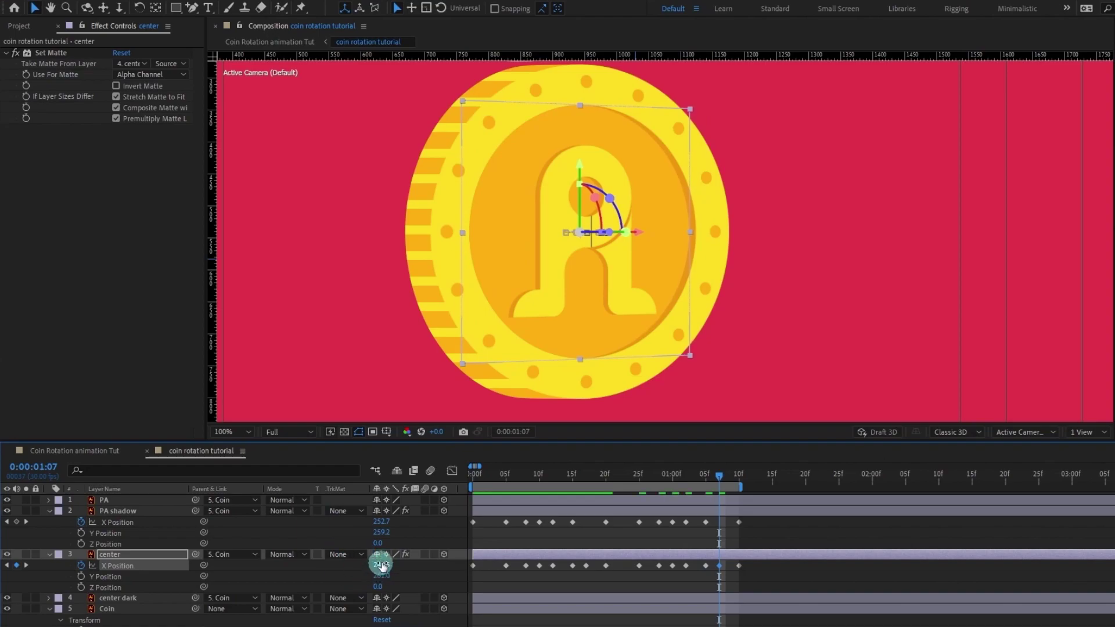
Step: Return to frame 25 and lower the center layer's X Position to shift its inner edge to the opposite side
click(723, 477)
drag(724, 477, 638, 486)
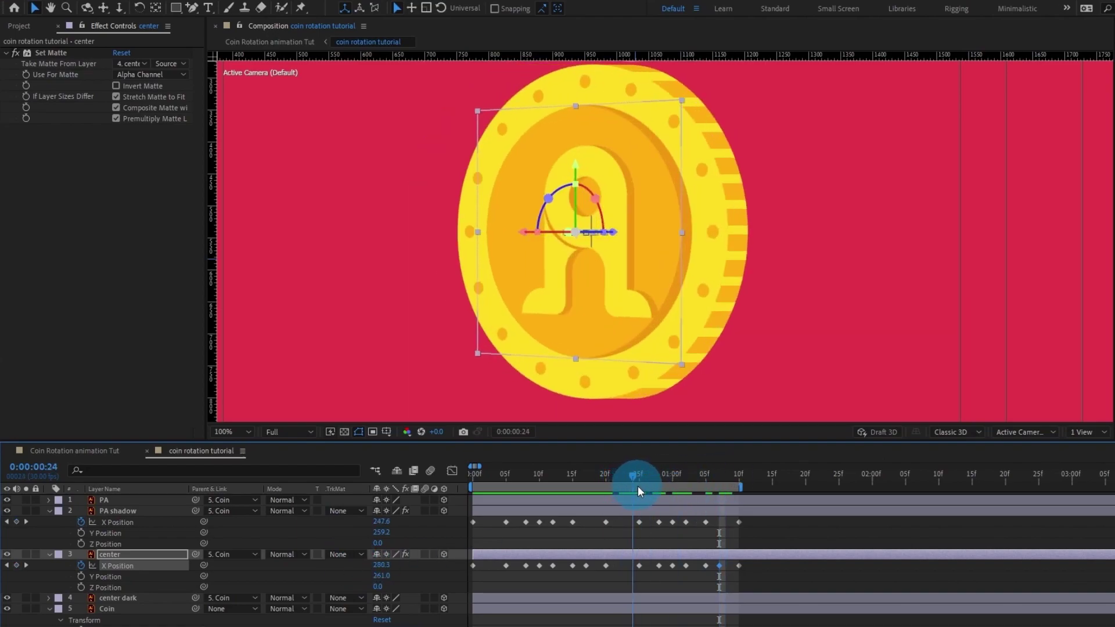
mouse_move(365, 580)
mouse_down()
mouse_move(378, 563)
mouse_move(356, 567)
mouse_move(373, 571)
mouse_up()
Step: Lower the center layer's X Position at frame 28 and copy that keyframe to 1:00
drag(640, 477, 660, 480)
drag(386, 568, 316, 565)
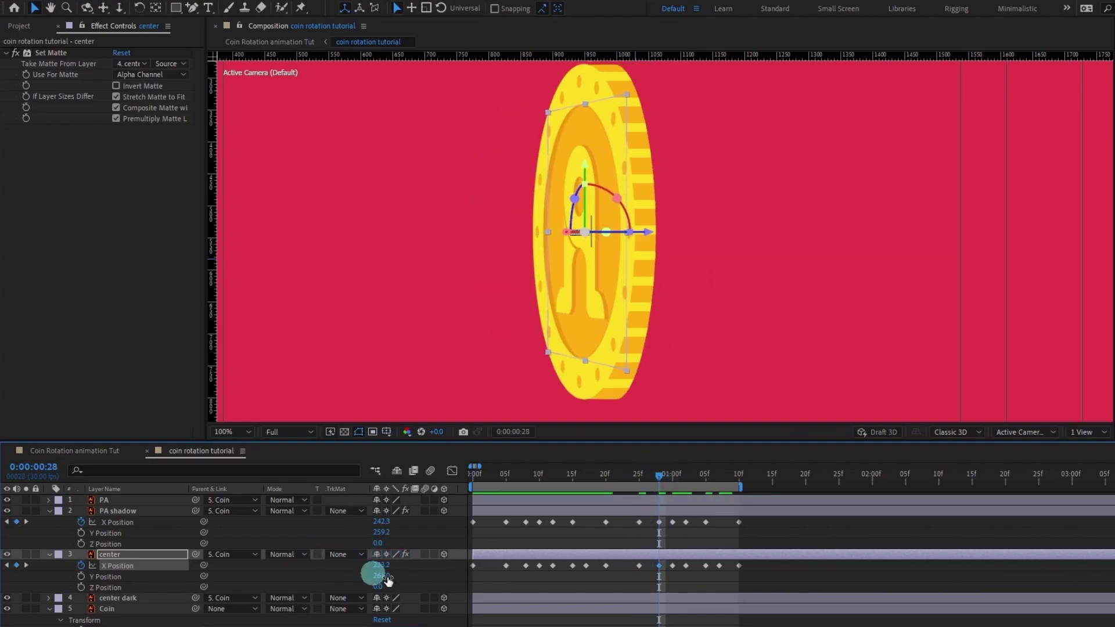
click(671, 480)
drag(662, 556, 681, 574)
Step: Play the full coin rotation from frame 0 to check the depth of the letter and the center
drag(521, 479, 419, 482)
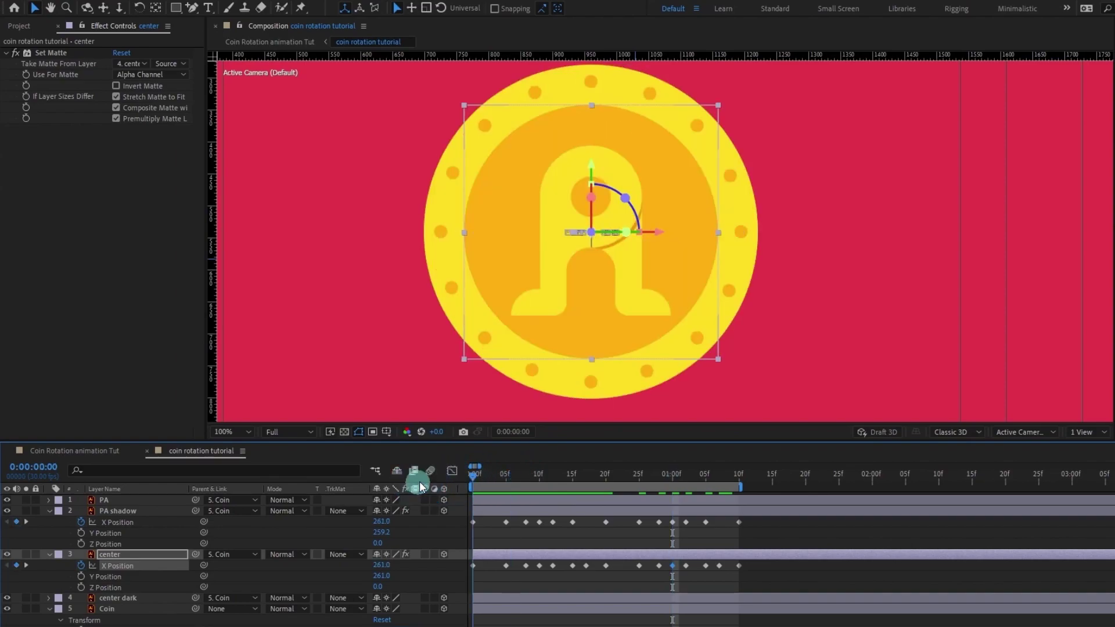
scroll(751, 358, down, 1)
key(space)
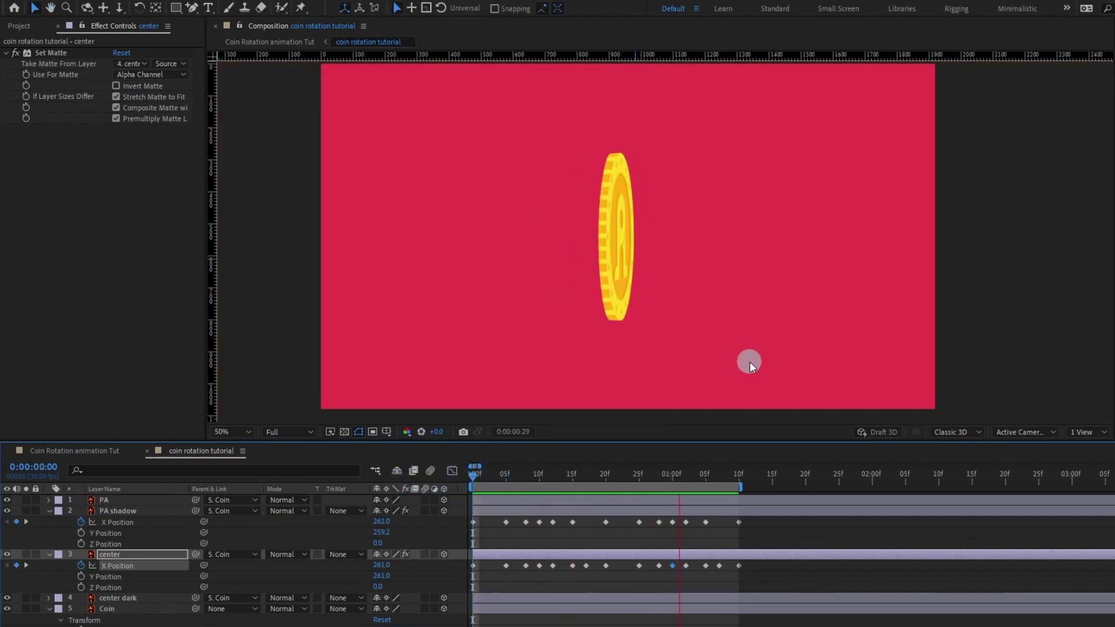